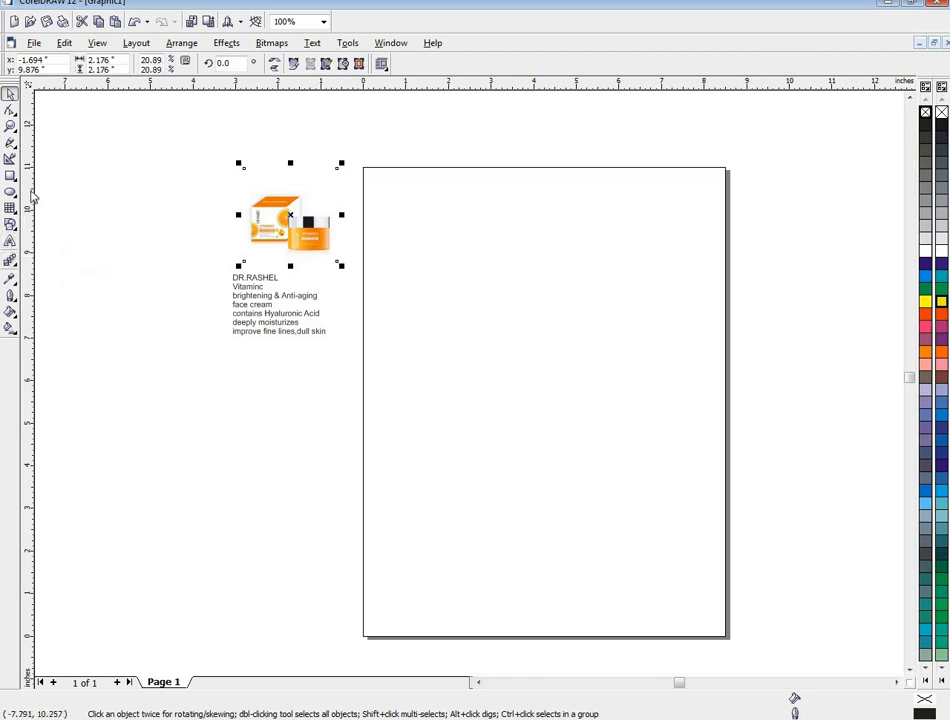
- Draw two stacked rectangles on the page's upper half, about 2.13 by 0.68 inches and, directly below, about 2.14 by 1.06 inches
click(9, 176)
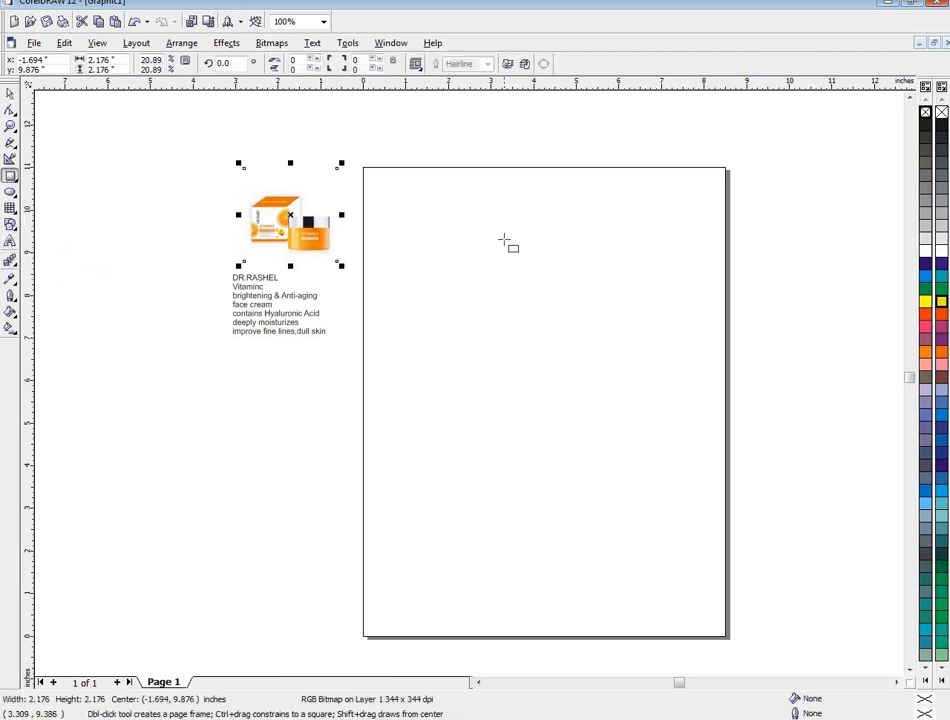
drag(562, 275, 654, 307)
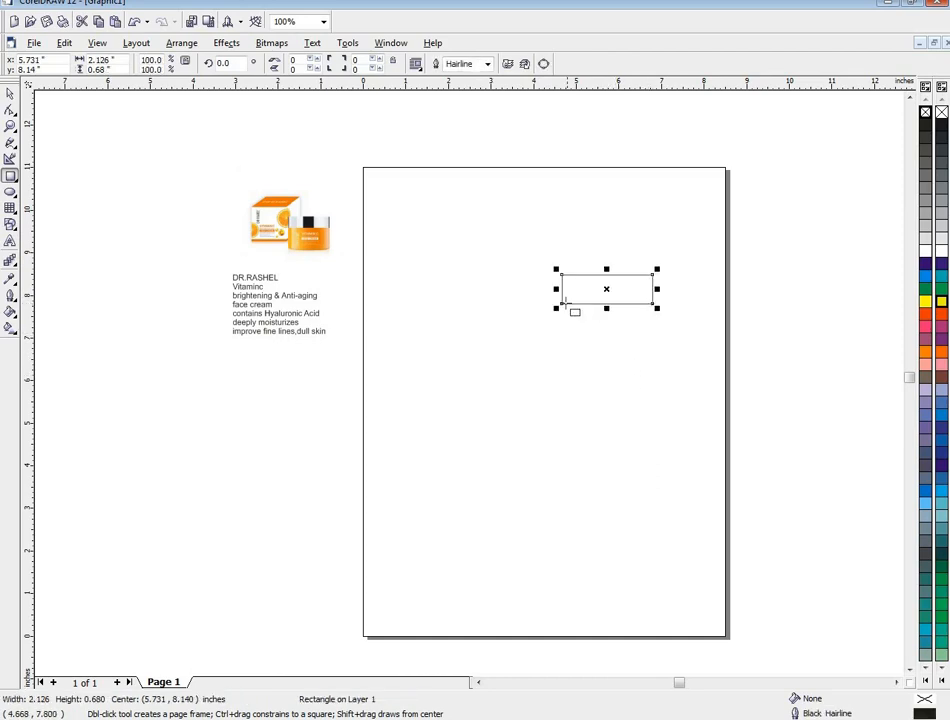
drag(560, 306, 654, 350)
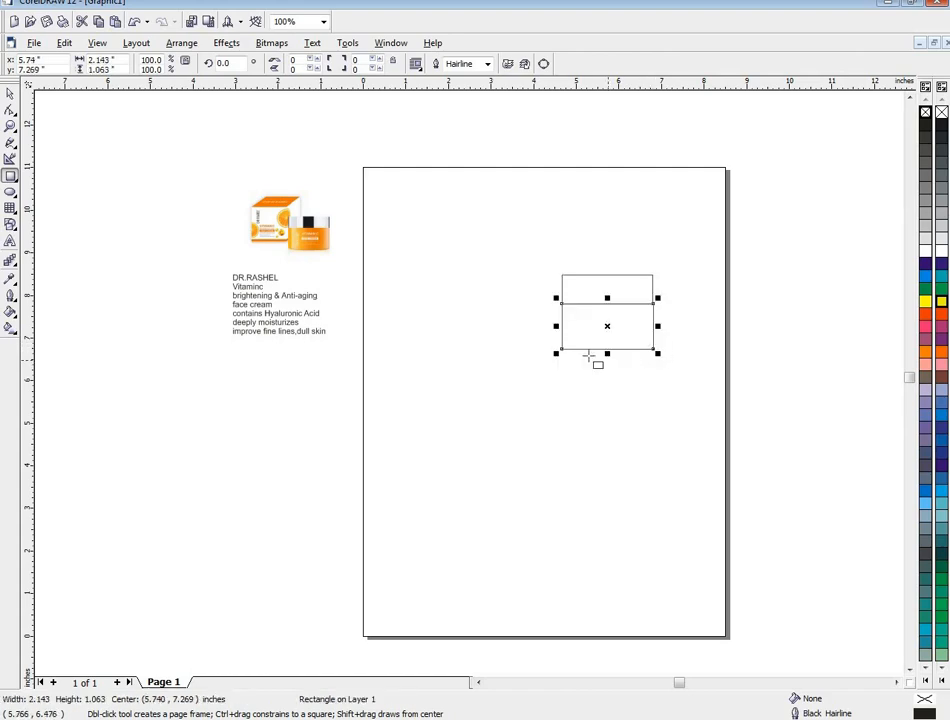
- Round the two bottom corners of the lower rectangle, to about 43 on the left and 36 on the right
click(10, 110)
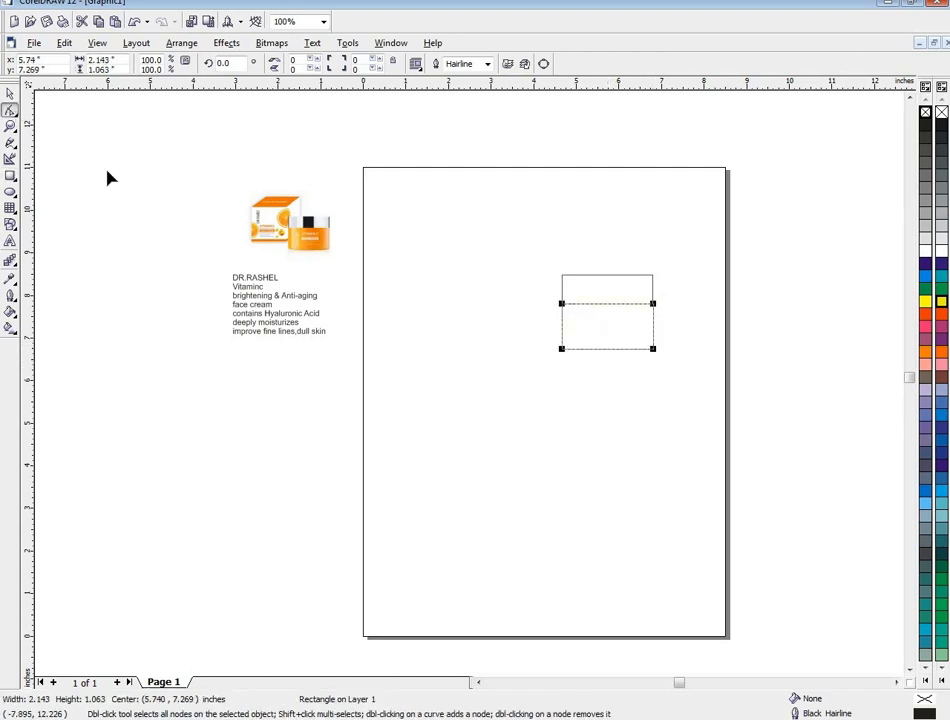
click(562, 350)
drag(562, 352, 570, 360)
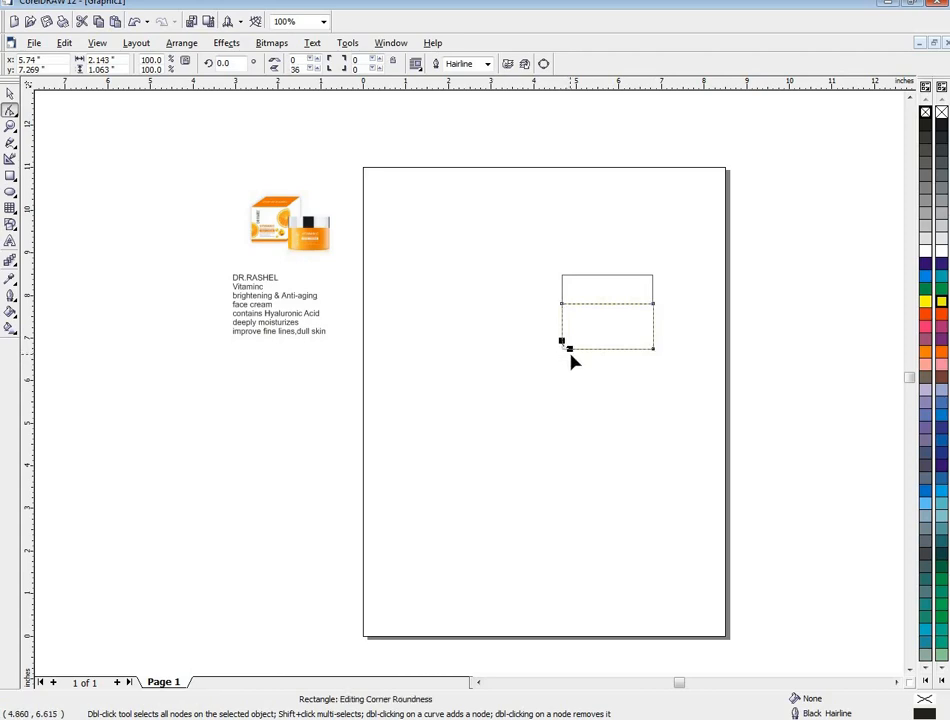
click(652, 350)
drag(659, 346, 659, 341)
- Set up a custom linear fountain fill for the upper rectangle with light grey at both ends
click(10, 93)
click(604, 302)
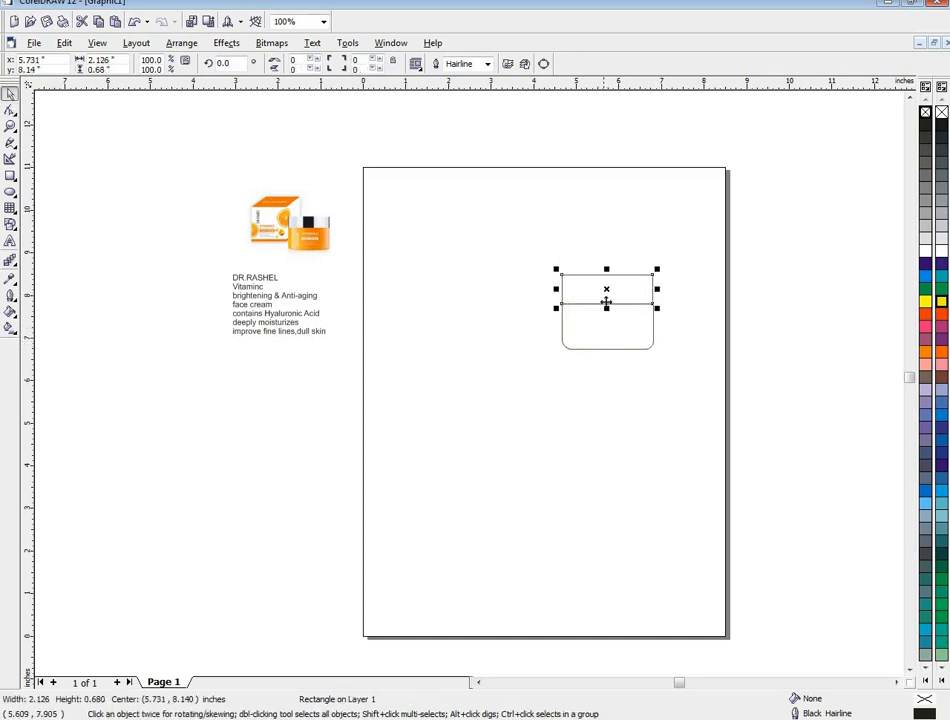
click(12, 316)
click(60, 320)
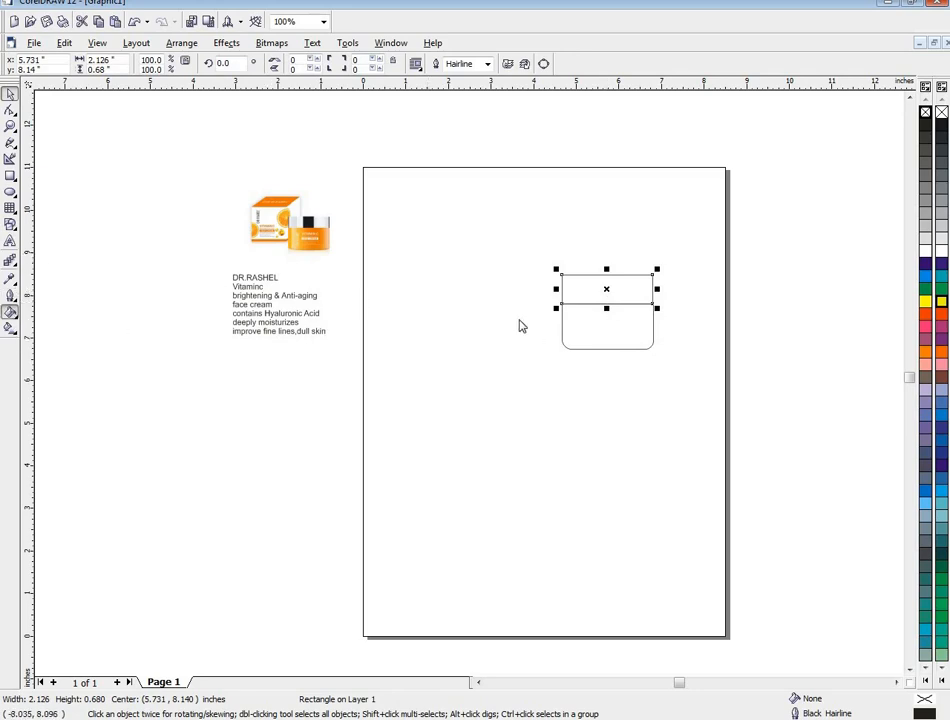
click(428, 352)
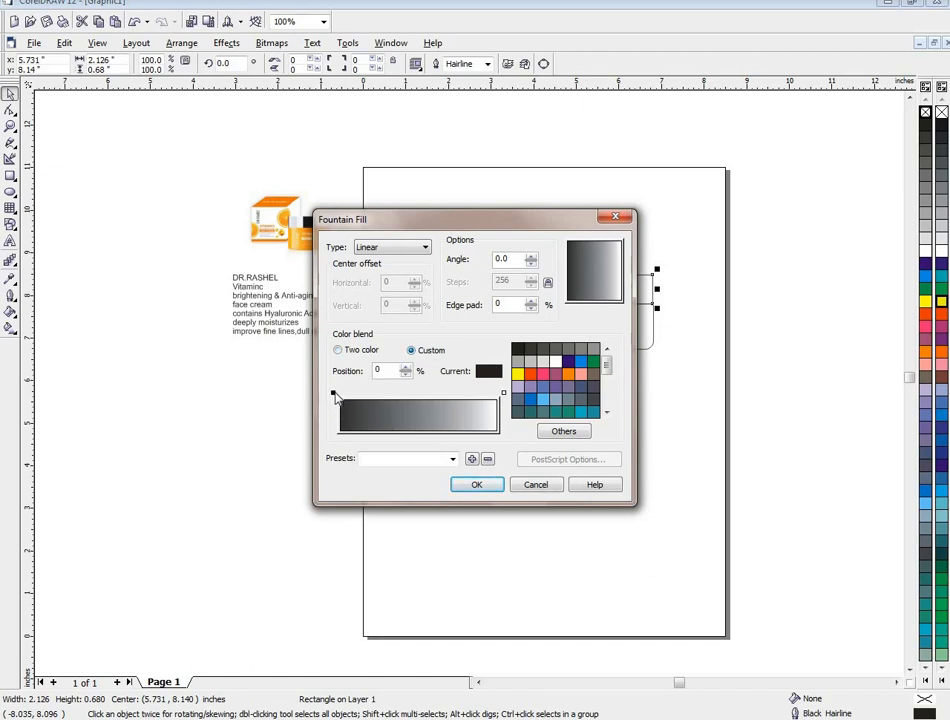
click(530, 361)
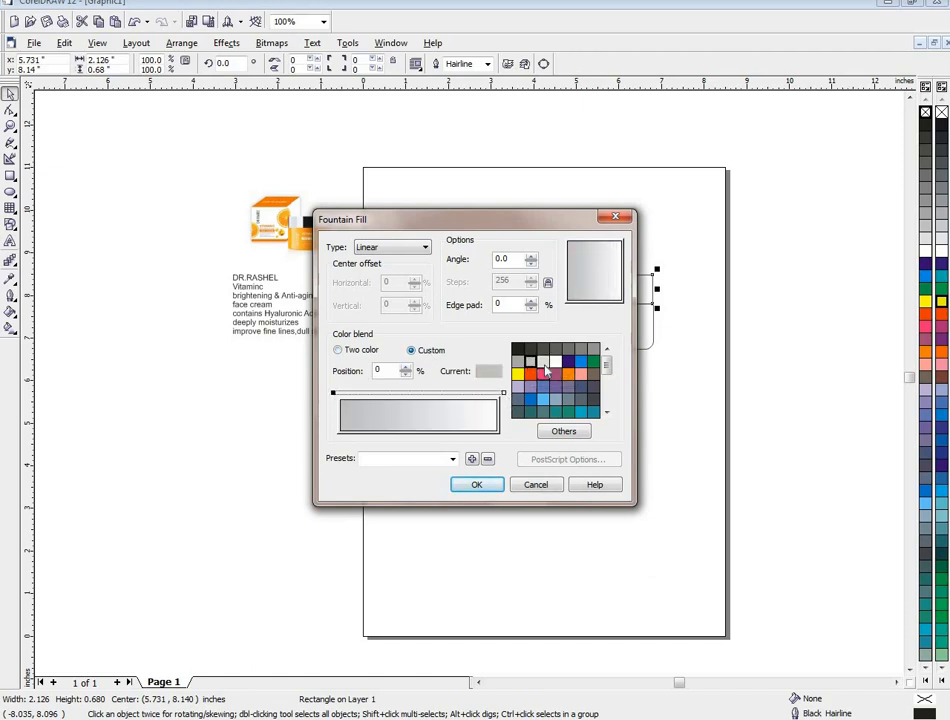
click(541, 366)
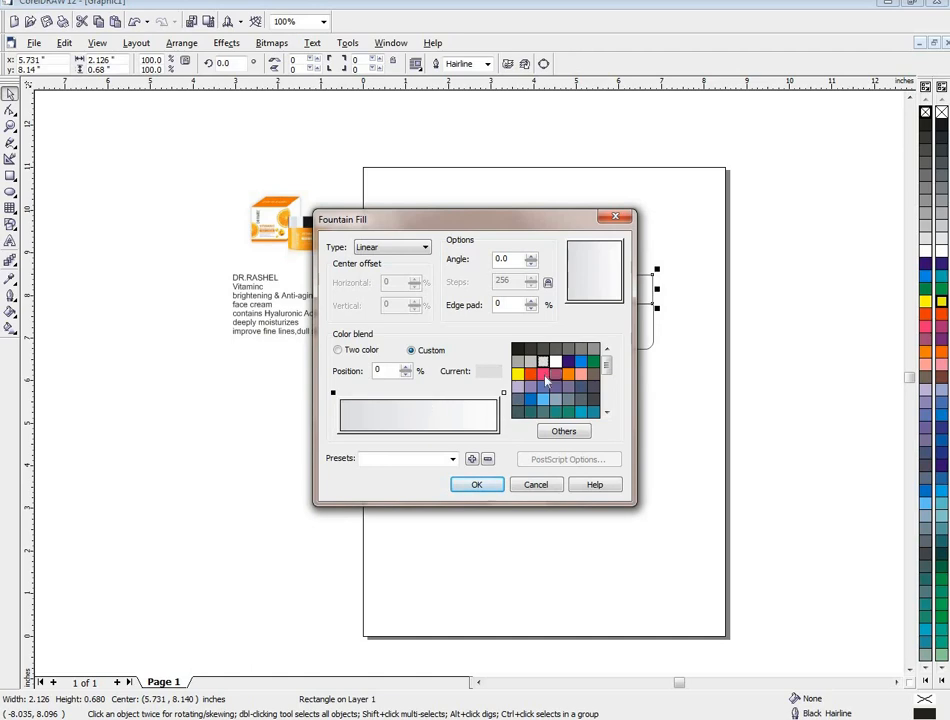
click(503, 395)
click(542, 362)
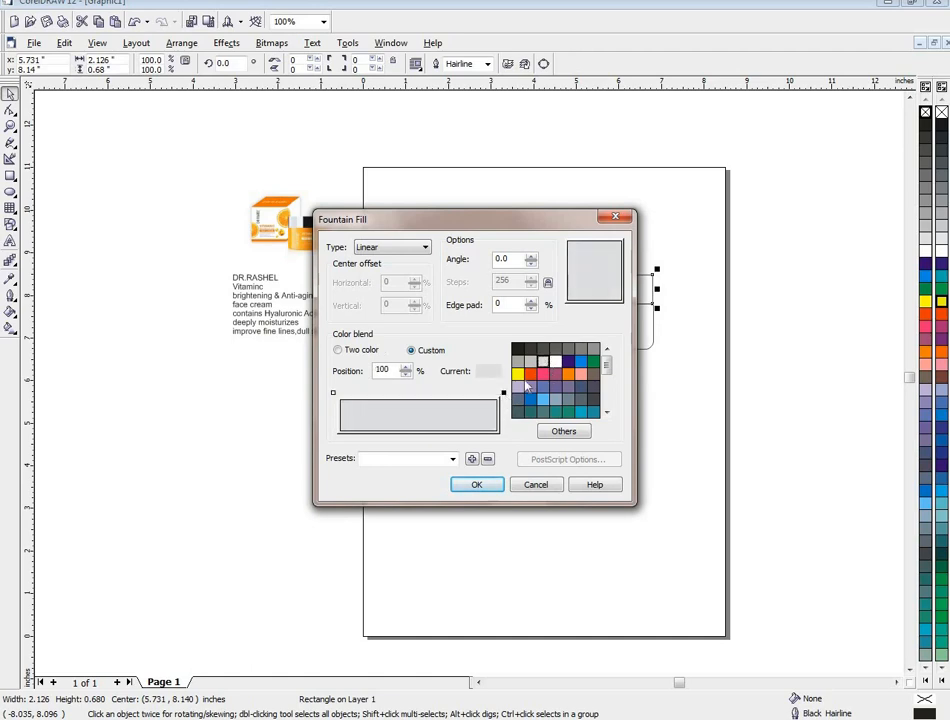
- Add a light grey stop at 17% and a darker grey stop at 41%, and apply the fill to the jar lid
double_click(367, 393)
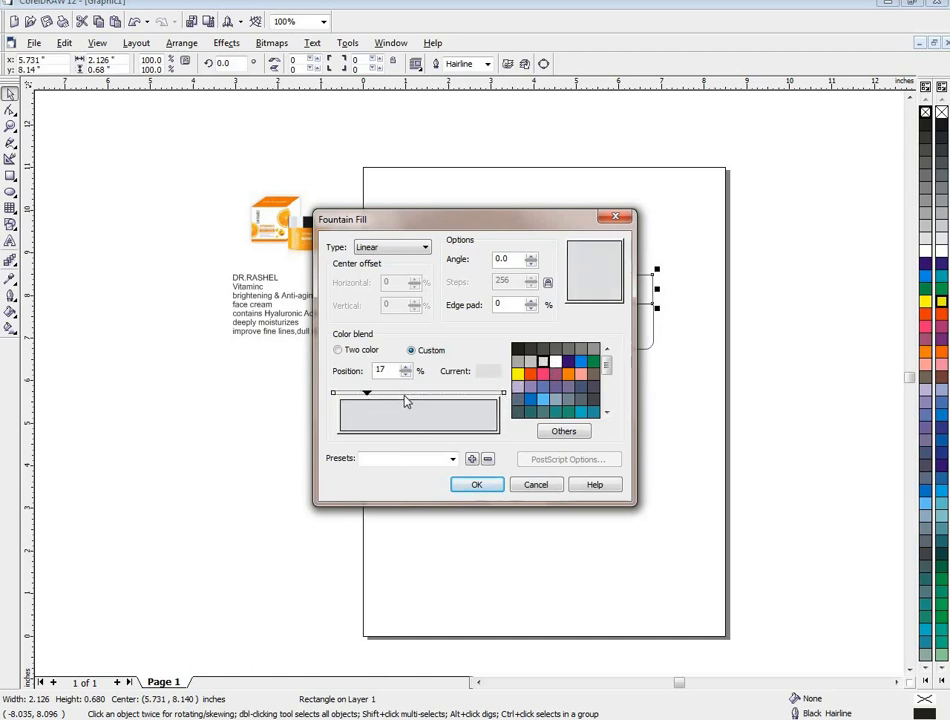
click(567, 350)
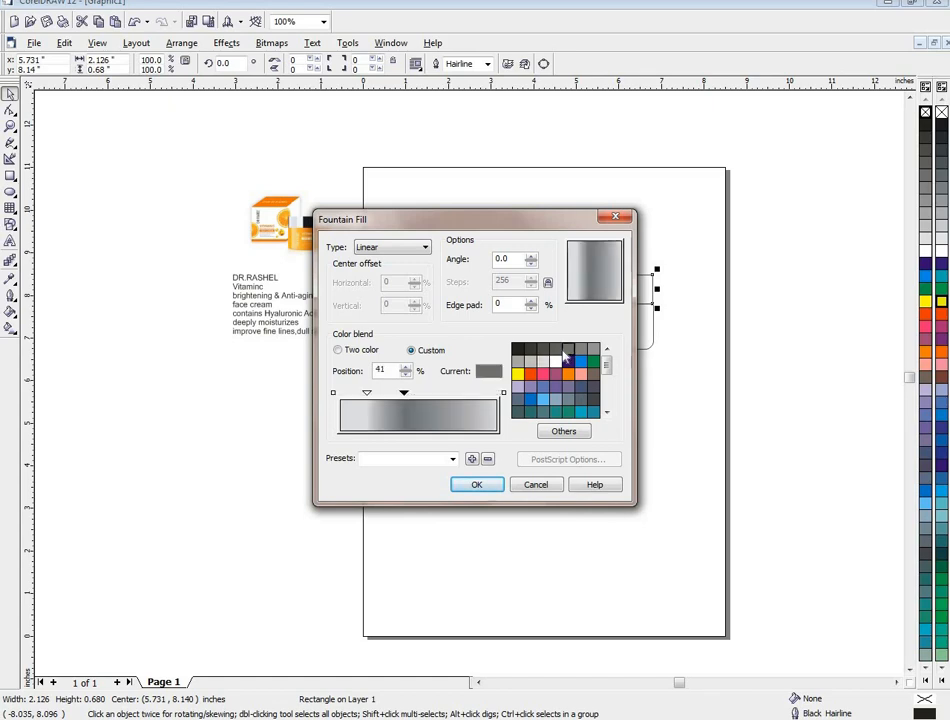
click(477, 484)
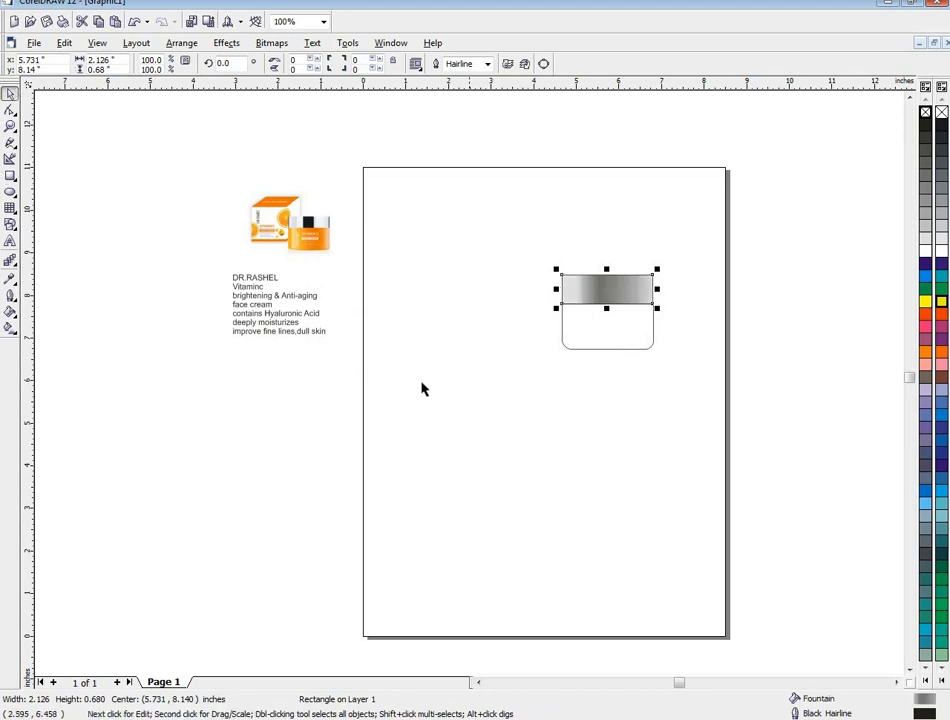
- Set up a custom linear fountain fill for the rounded lower rectangle with light orange at both ends
click(567, 333)
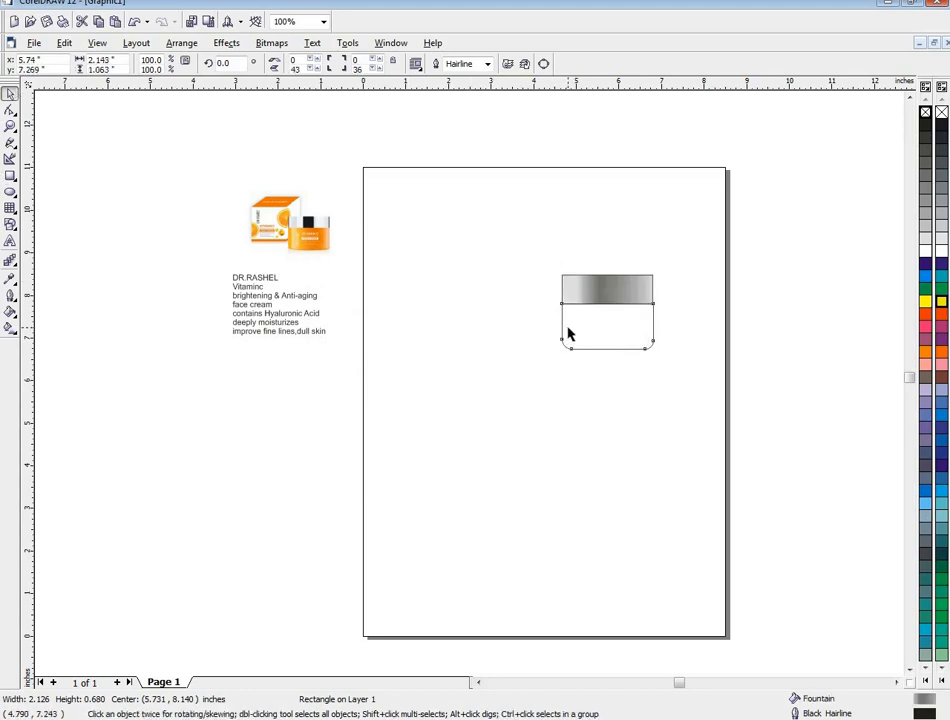
click(11, 315)
click(52, 318)
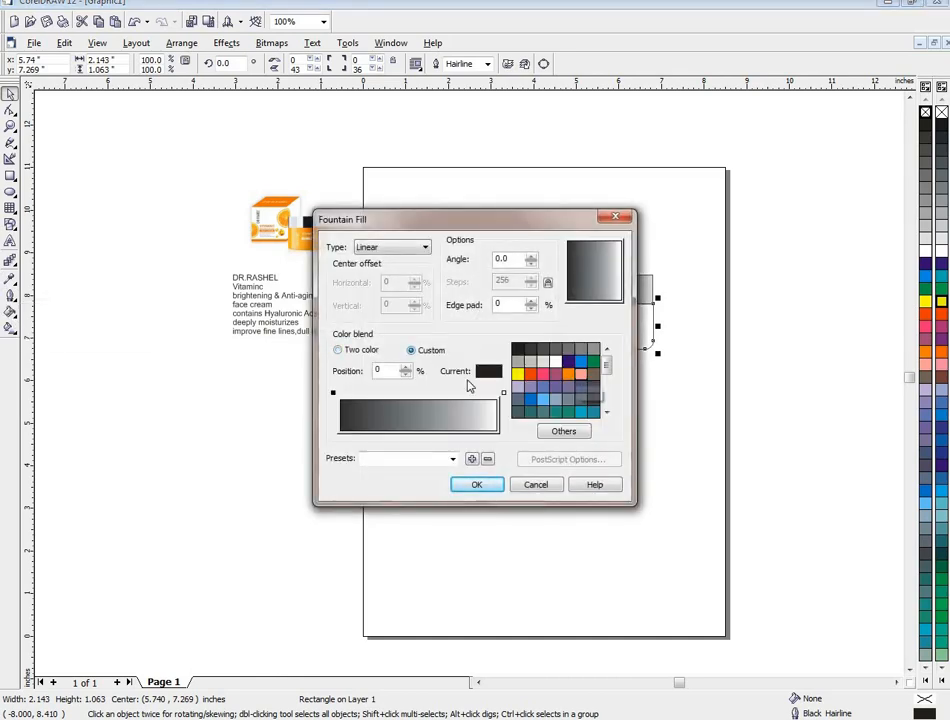
click(333, 393)
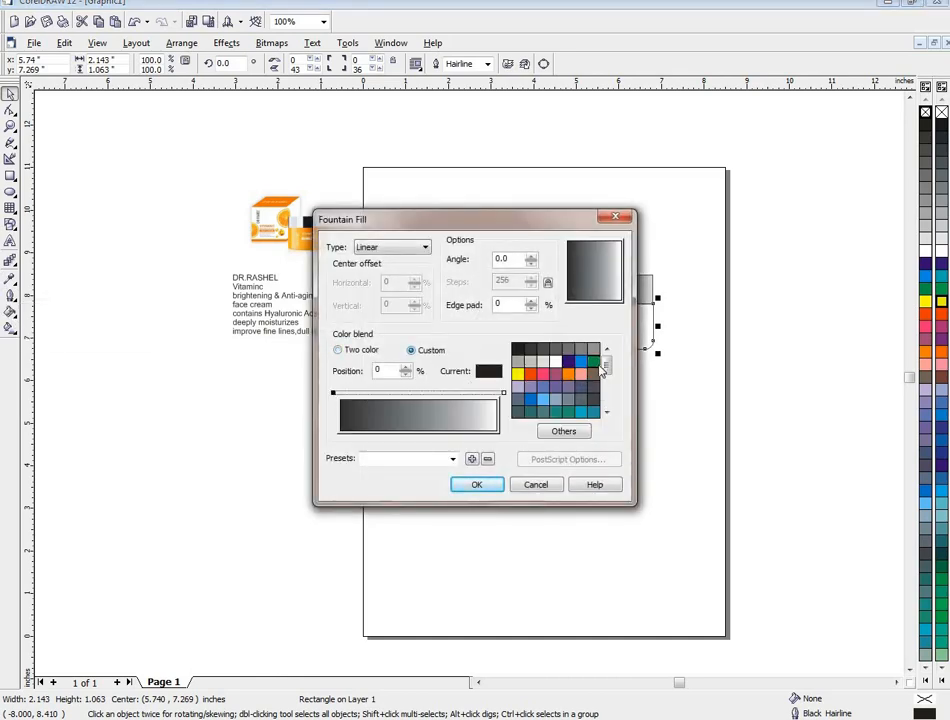
drag(605, 367, 607, 393)
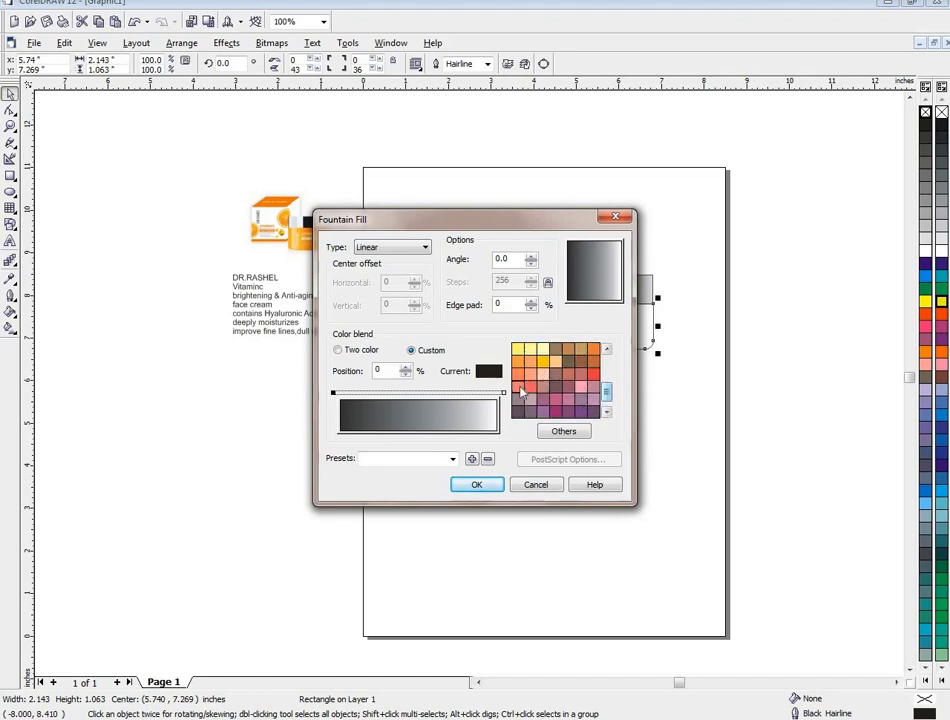
click(517, 373)
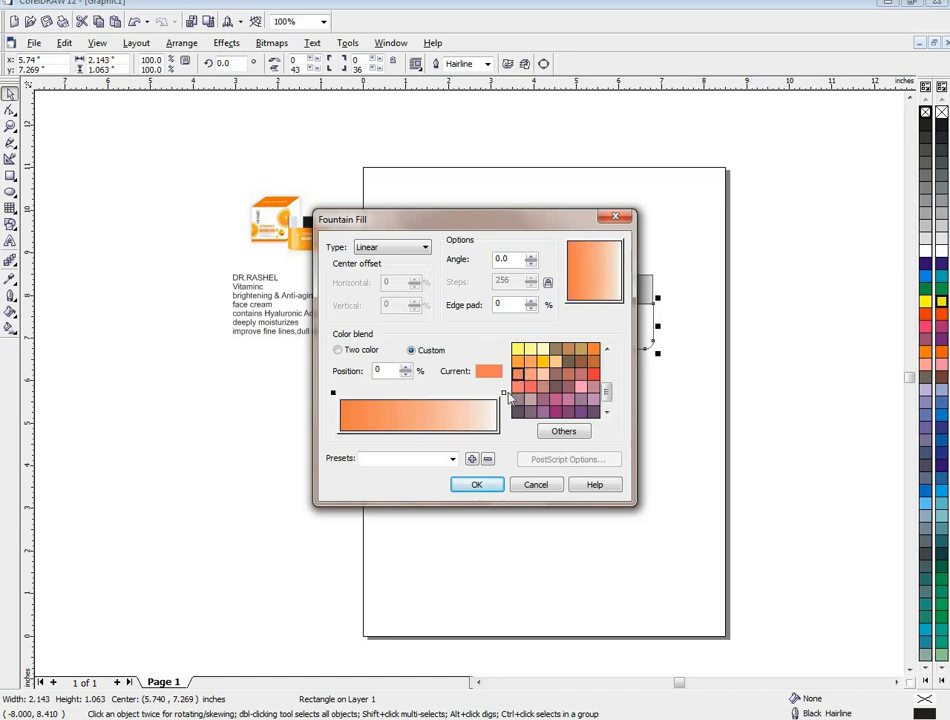
click(504, 393)
click(517, 374)
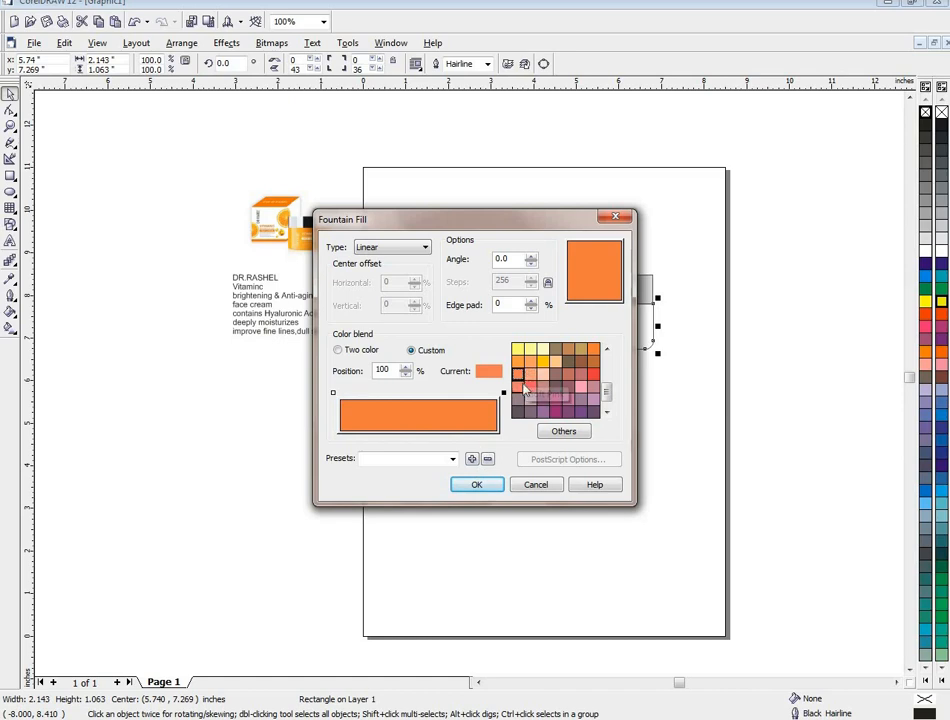
click(529, 376)
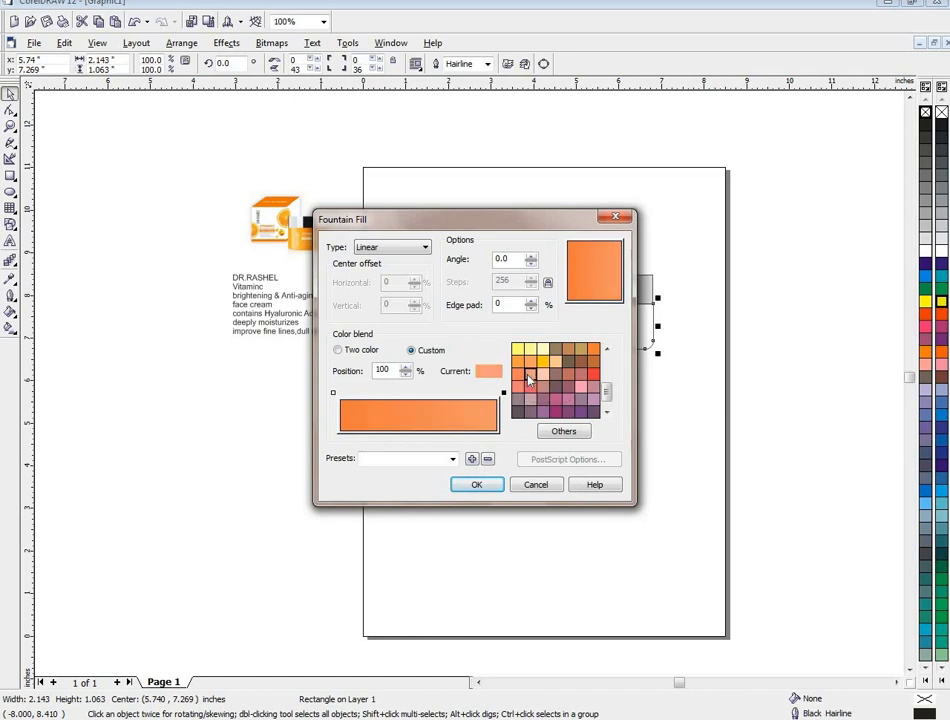
click(334, 394)
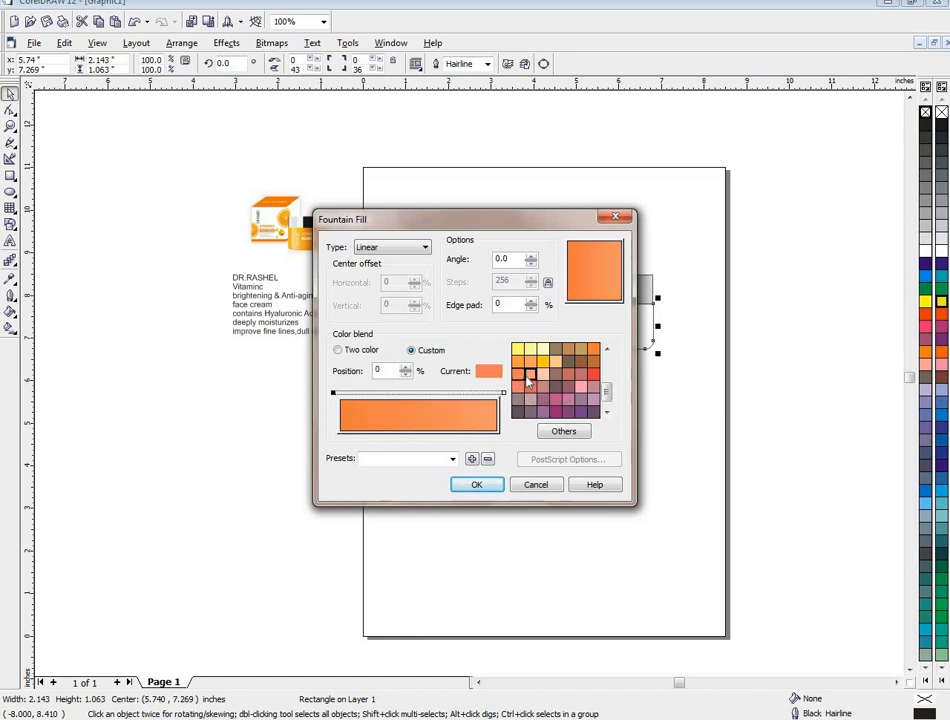
click(530, 377)
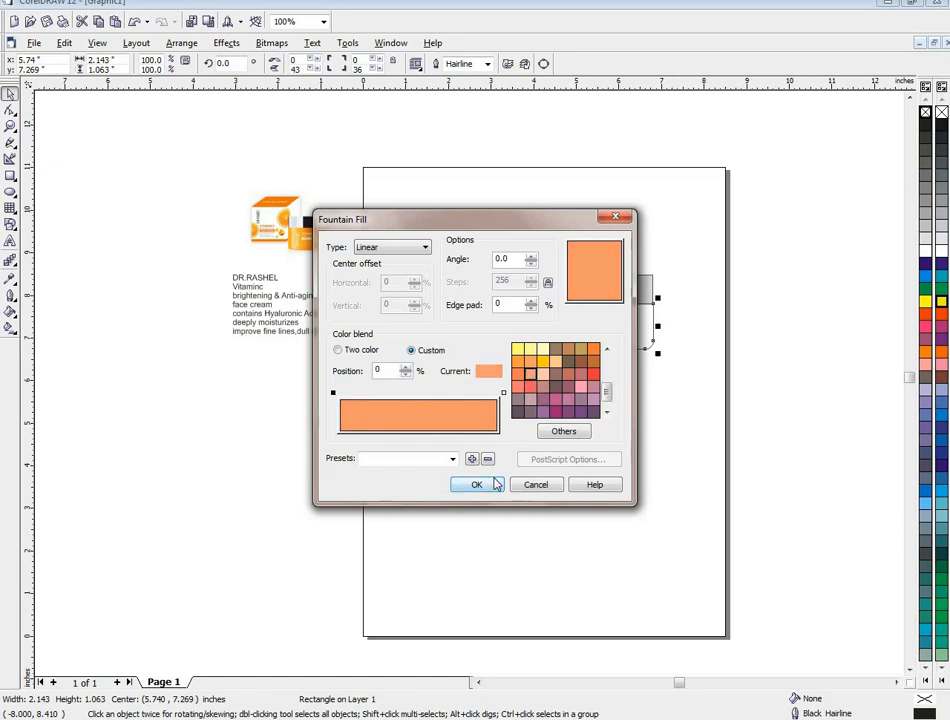
- Add a pale yellow stop at 7% to the orange blend and apply the fill to the jar body
click(351, 397)
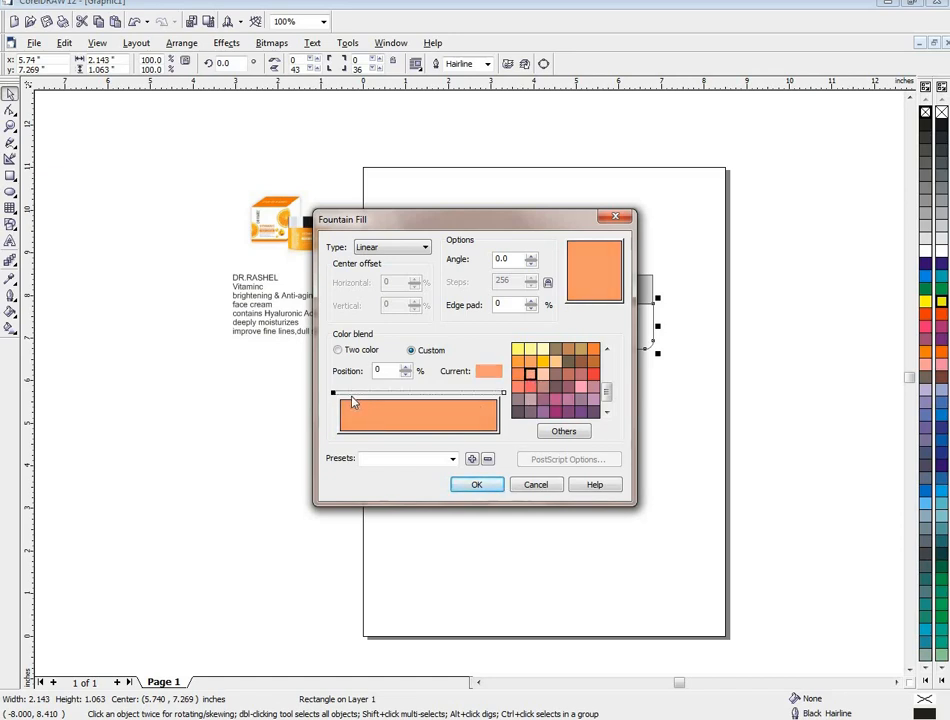
click(541, 352)
click(492, 485)
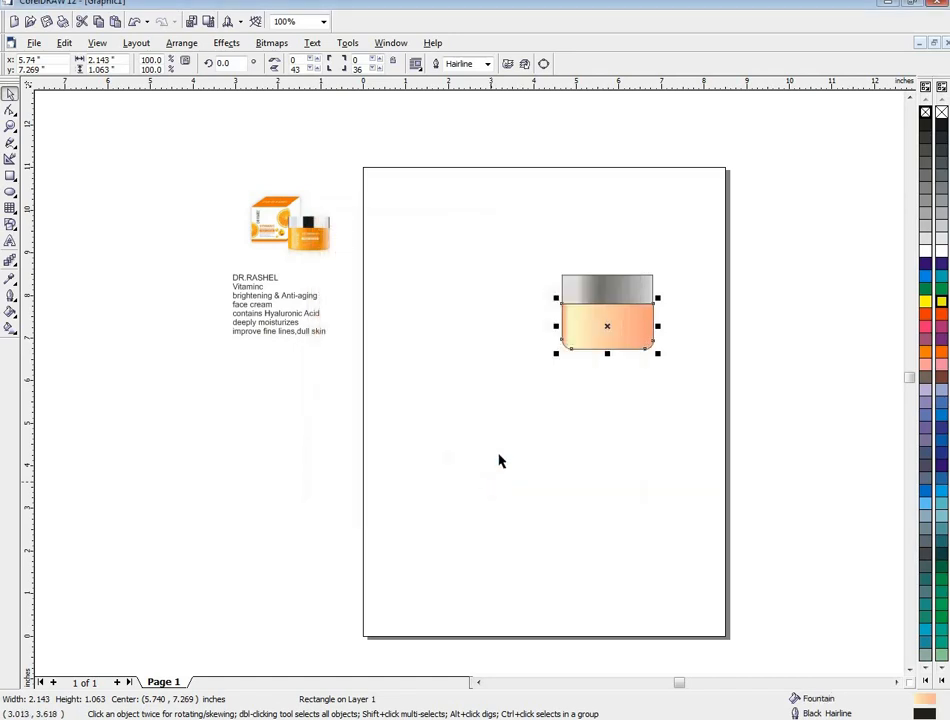
- Draw a rectangle about 2.44 by 1.74 inches just left of the jar
click(560, 388)
drag(553, 254, 668, 373)
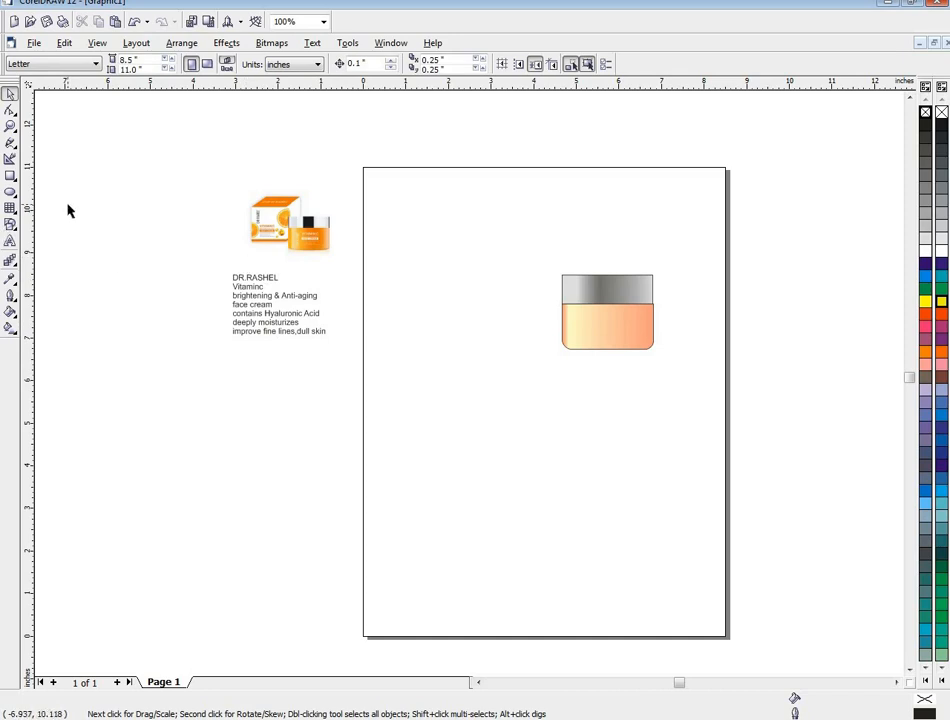
click(10, 175)
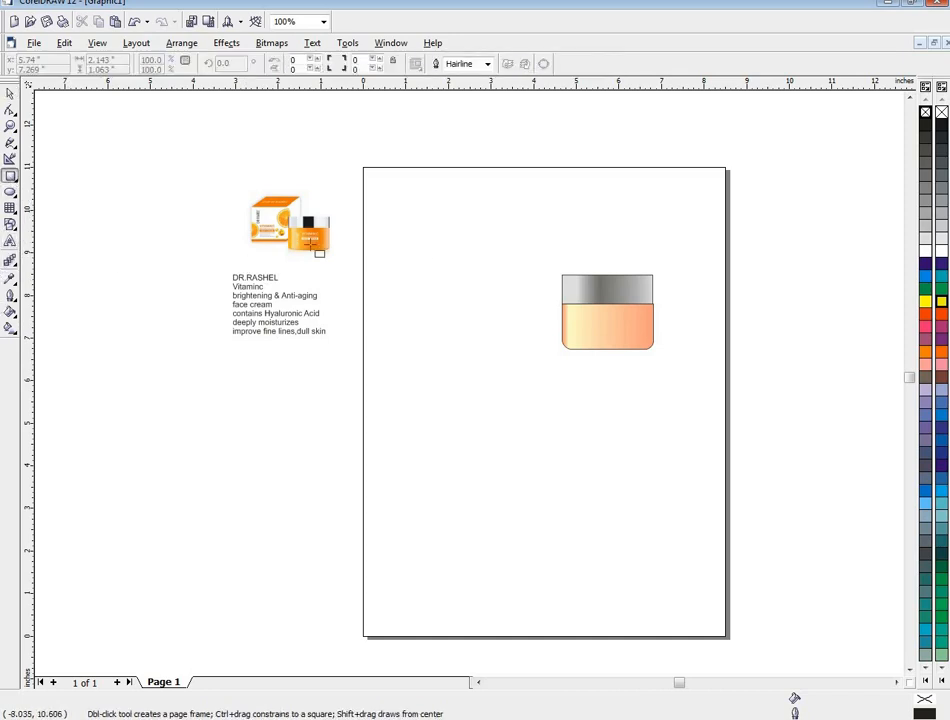
drag(432, 276, 536, 350)
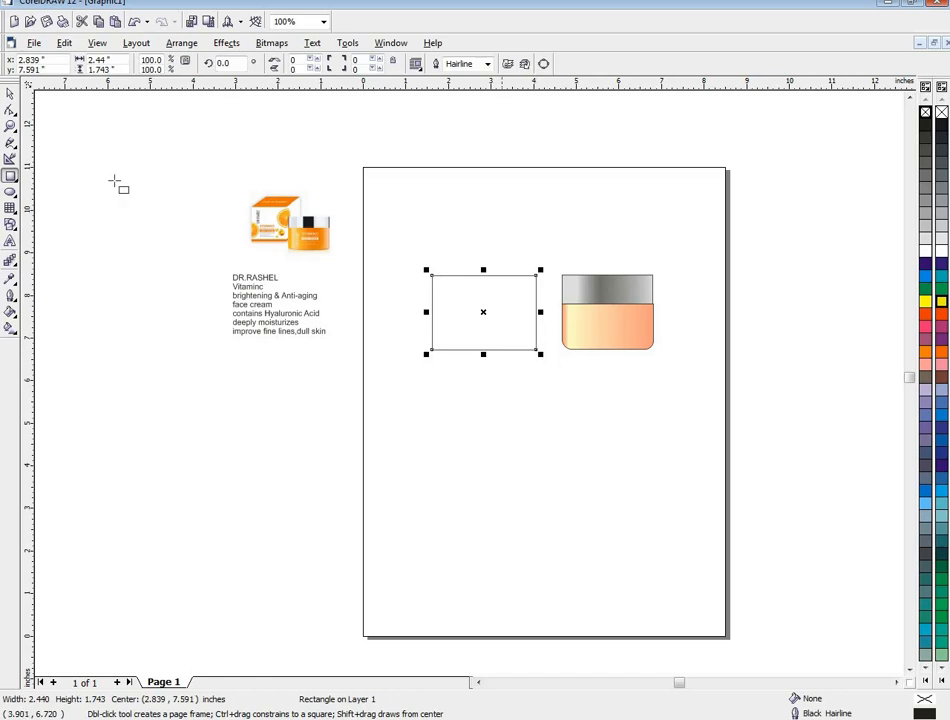
- Extrude the new rectangle into a 3D wireframe box, rotate it to show its depth, and move it slightly upward beside the jar
click(10, 259)
click(128, 268)
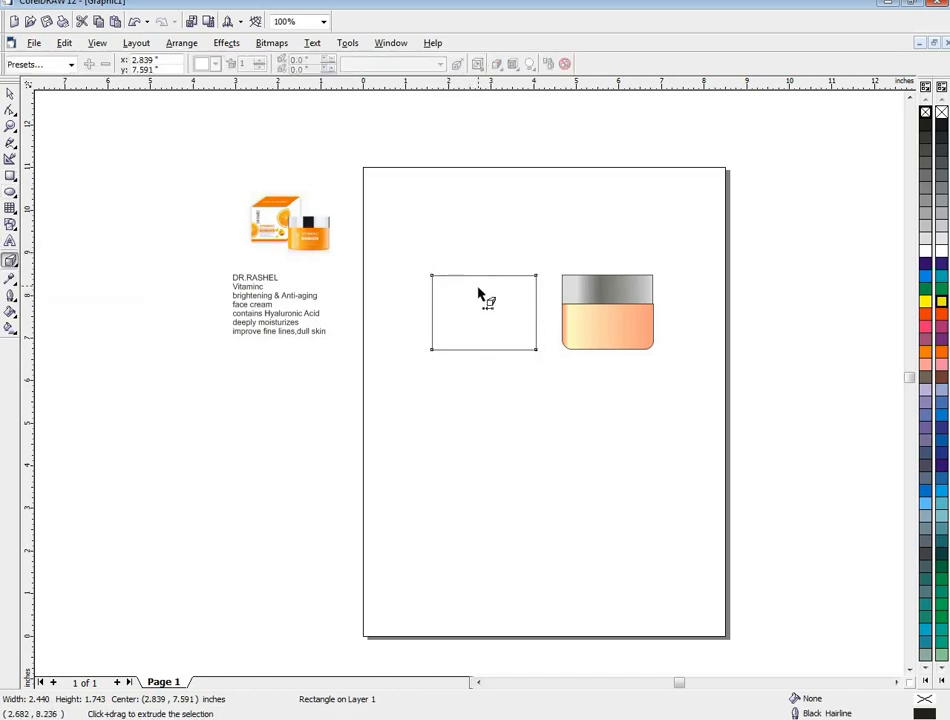
mouse_move(483, 300)
mouse_down()
mouse_move(486, 293)
mouse_move(494, 328)
mouse_move(494, 311)
mouse_move(517, 290)
mouse_move(526, 299)
mouse_move(515, 311)
mouse_move(496, 286)
mouse_move(496, 308)
mouse_up()
click(520, 303)
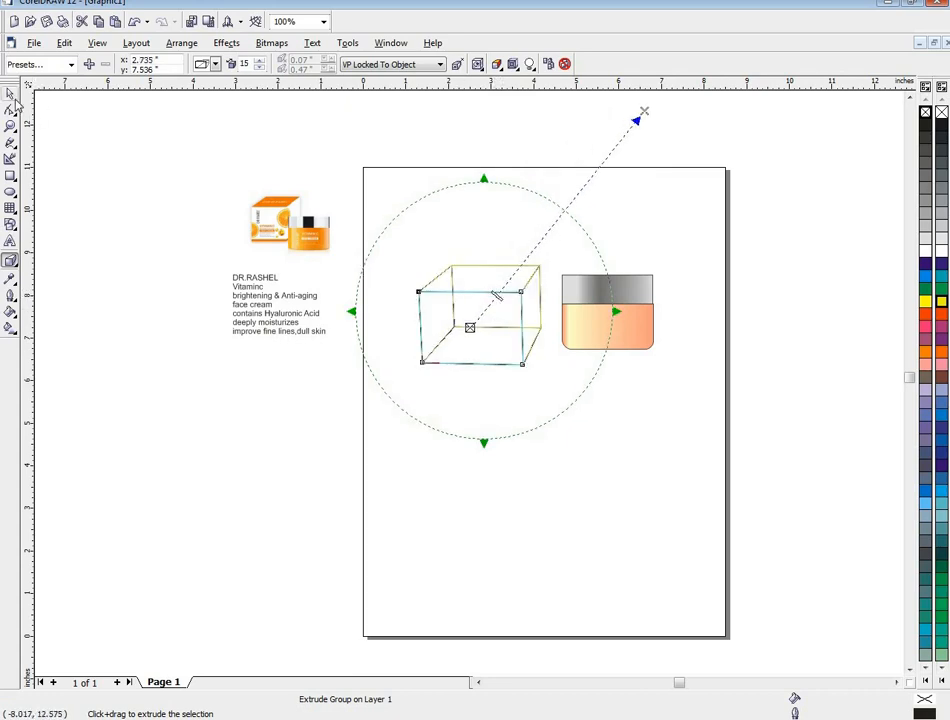
click(9, 92)
mouse_move(469, 321)
mouse_down()
mouse_move(416, 320)
mouse_move(478, 319)
mouse_up()
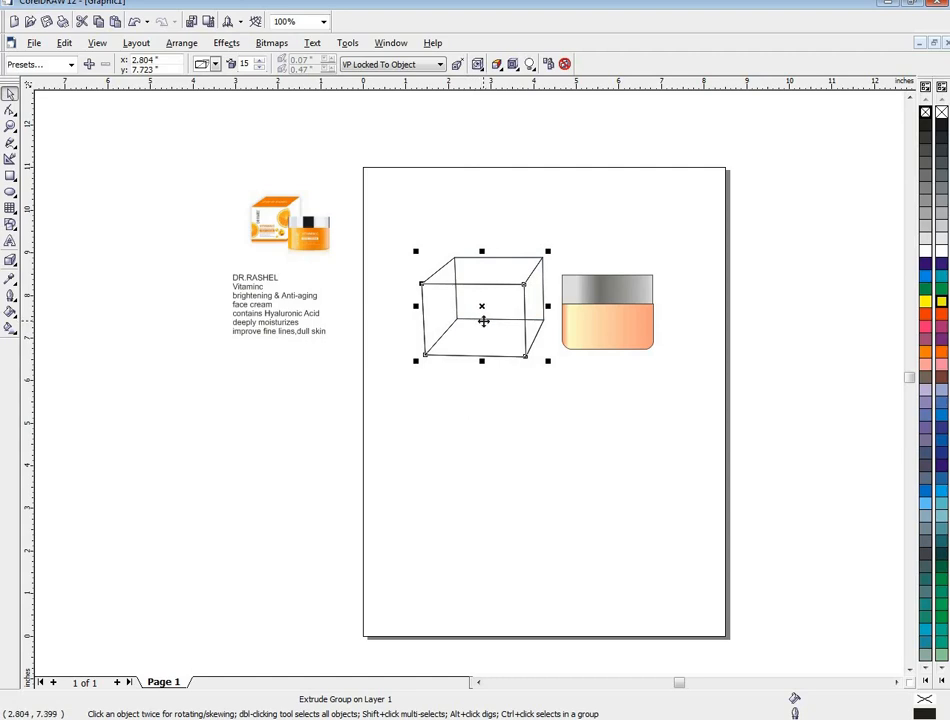
- Move the product description text block further down below the reference picture and deselect it
scroll(483, 321, up, 1)
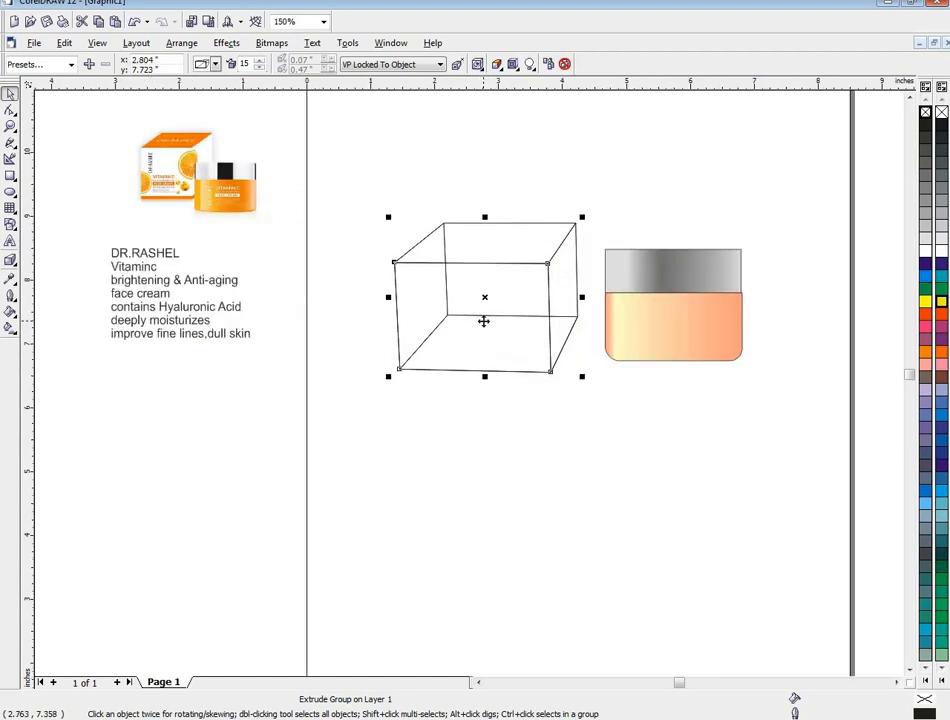
scroll(483, 321, up, 1)
scroll(483, 321, down, 1)
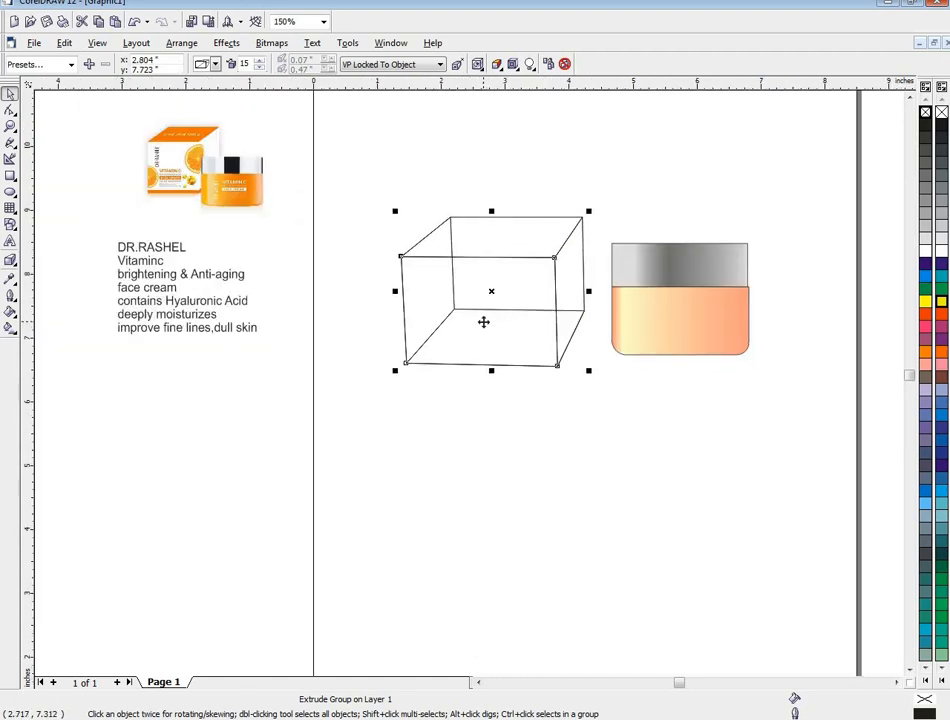
click(166, 250)
drag(166, 246, 185, 312)
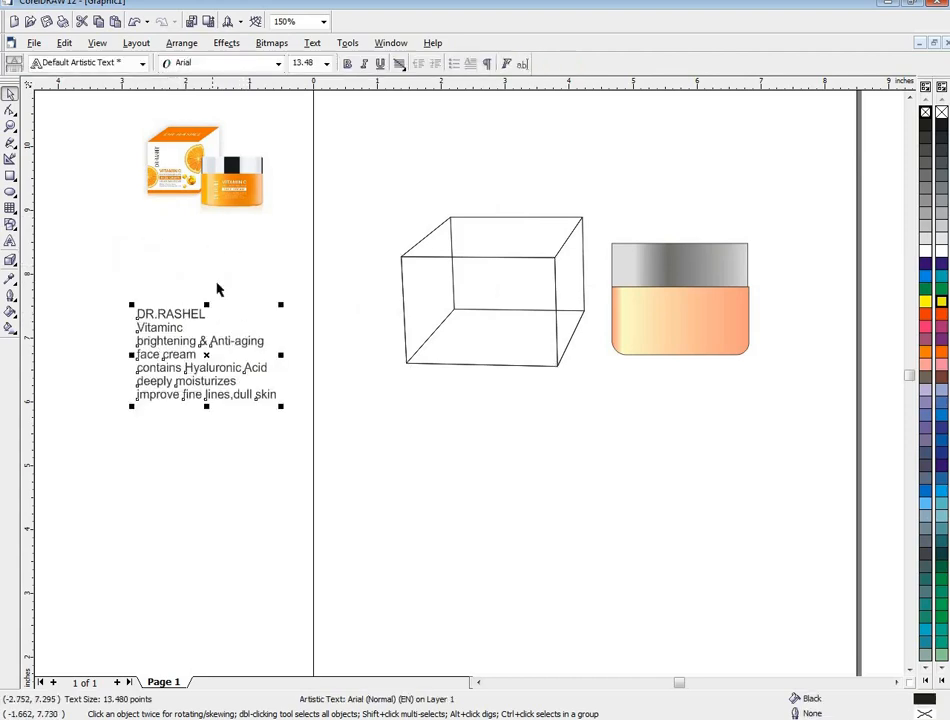
scroll(217, 275, up, 1)
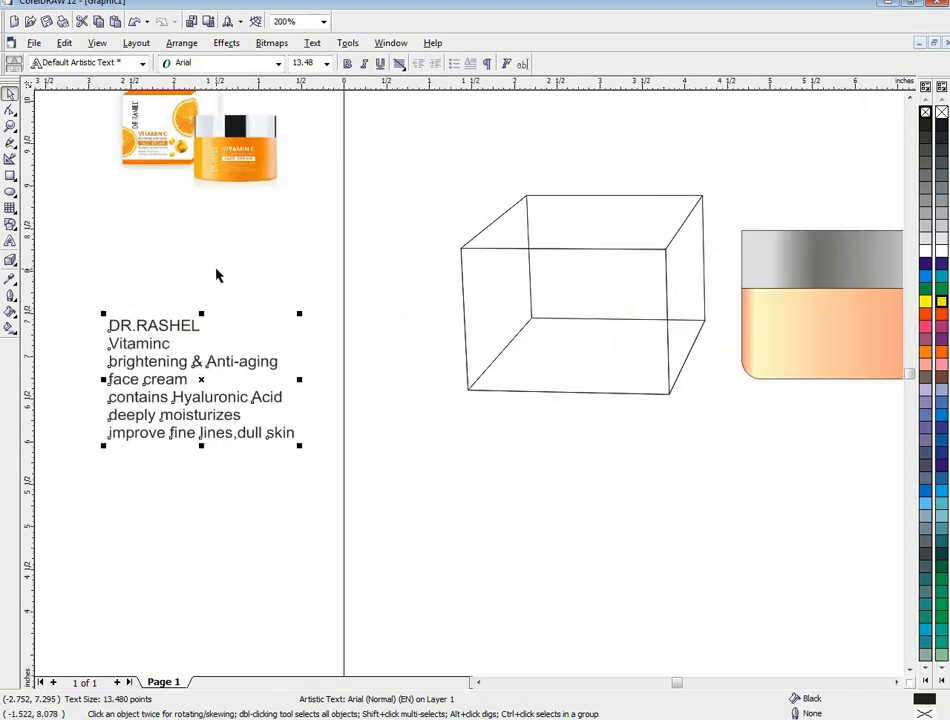
click(215, 279)
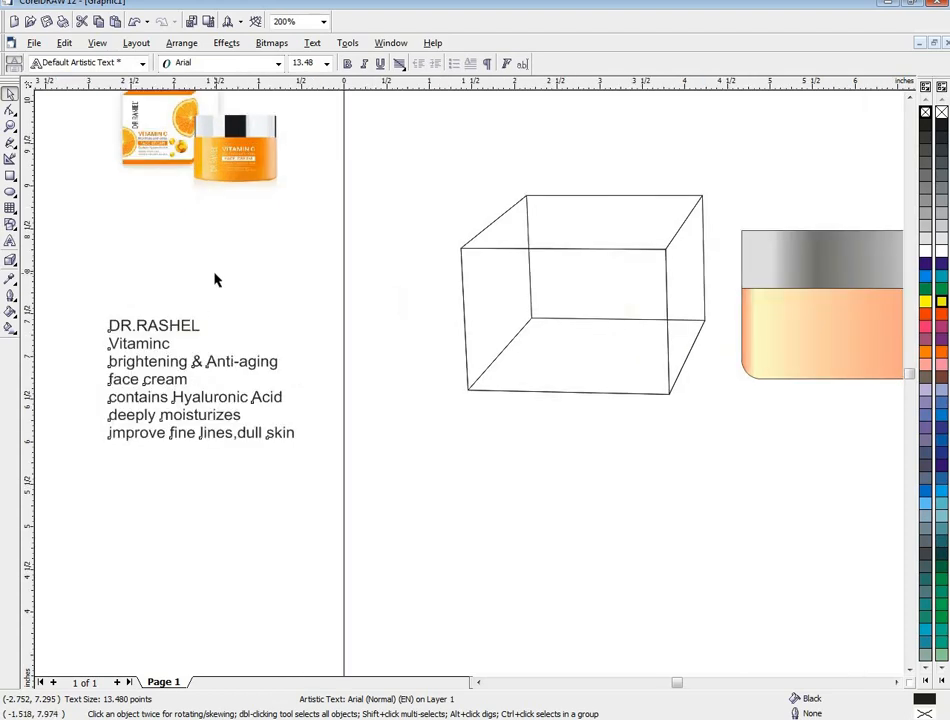
- Break the product description text apart into separate lines and move the DR.RASHEL line beside the 3D box
click(175, 327)
click(182, 43)
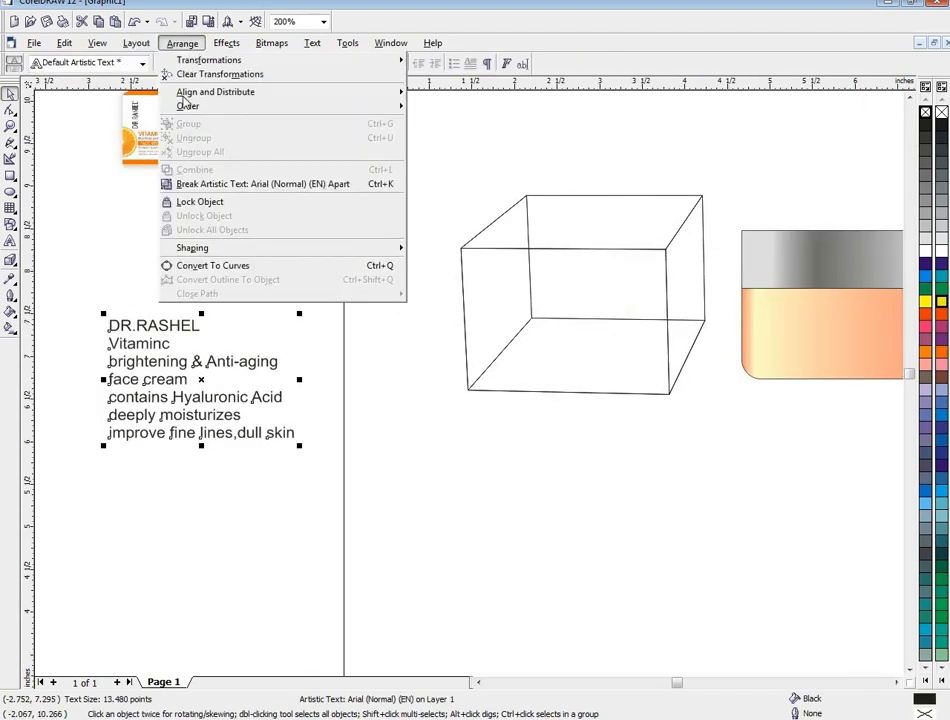
click(195, 206)
click(150, 312)
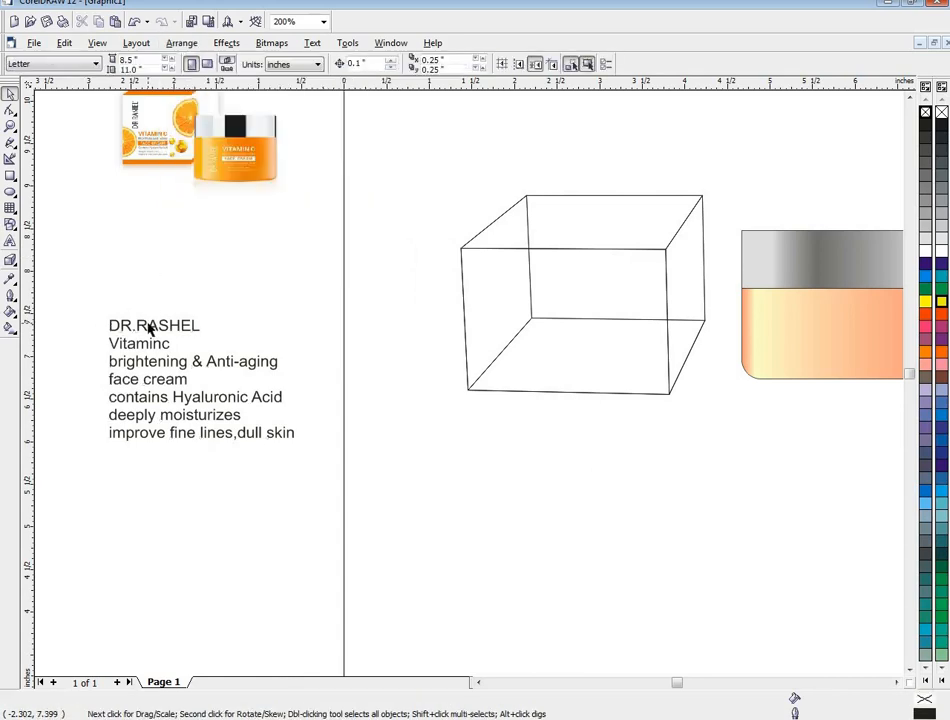
drag(149, 330, 382, 307)
- Fill the 3D box with white and shift it slightly up and right, leaving the DR.RASHEL text just left of it
click(558, 290)
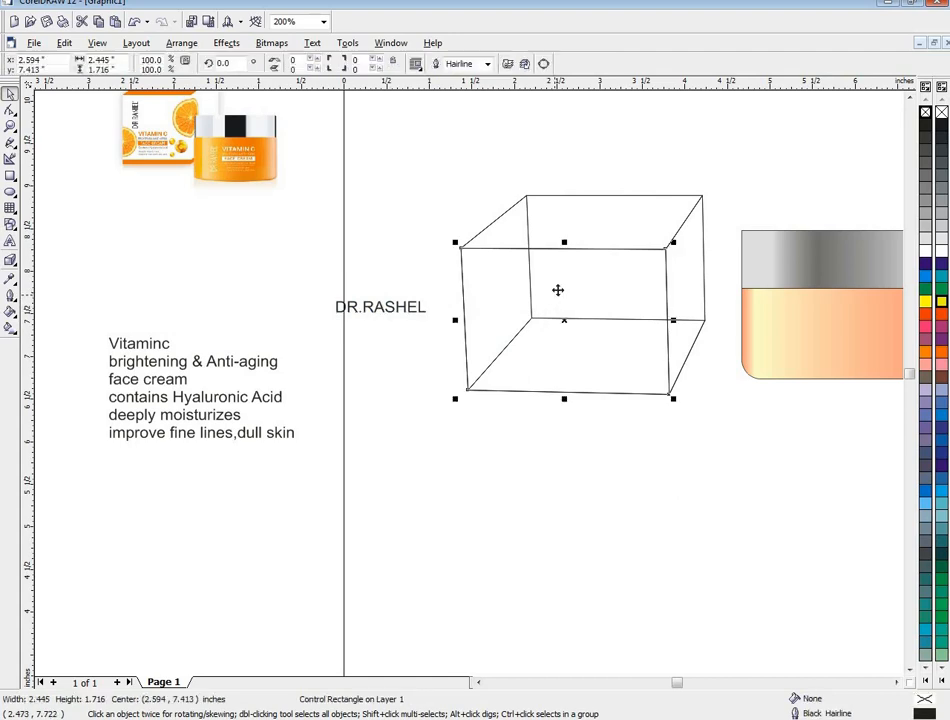
click(926, 253)
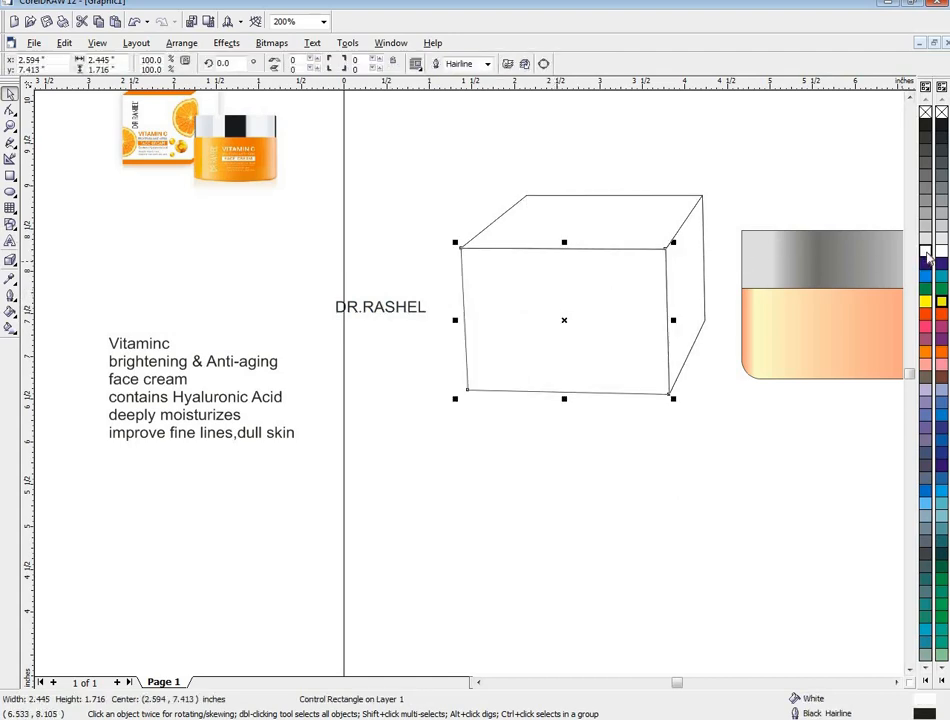
drag(388, 307, 571, 278)
click(511, 295)
drag(508, 292, 357, 296)
drag(594, 309, 537, 329)
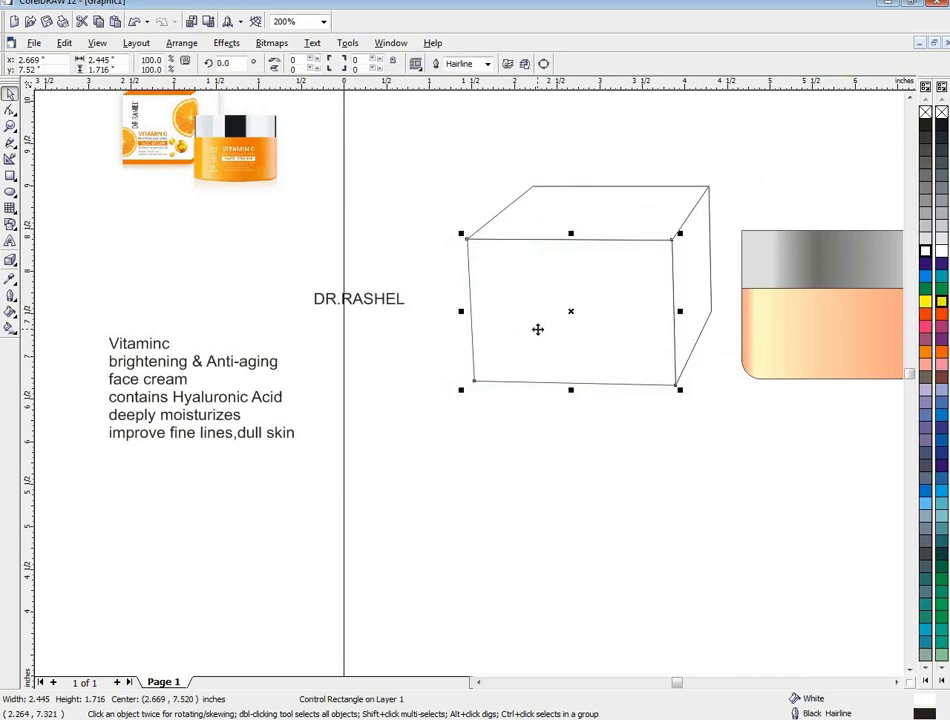
- Try the 3D box with no outline and with a red outline, and restore its black outline
right_click(941, 114)
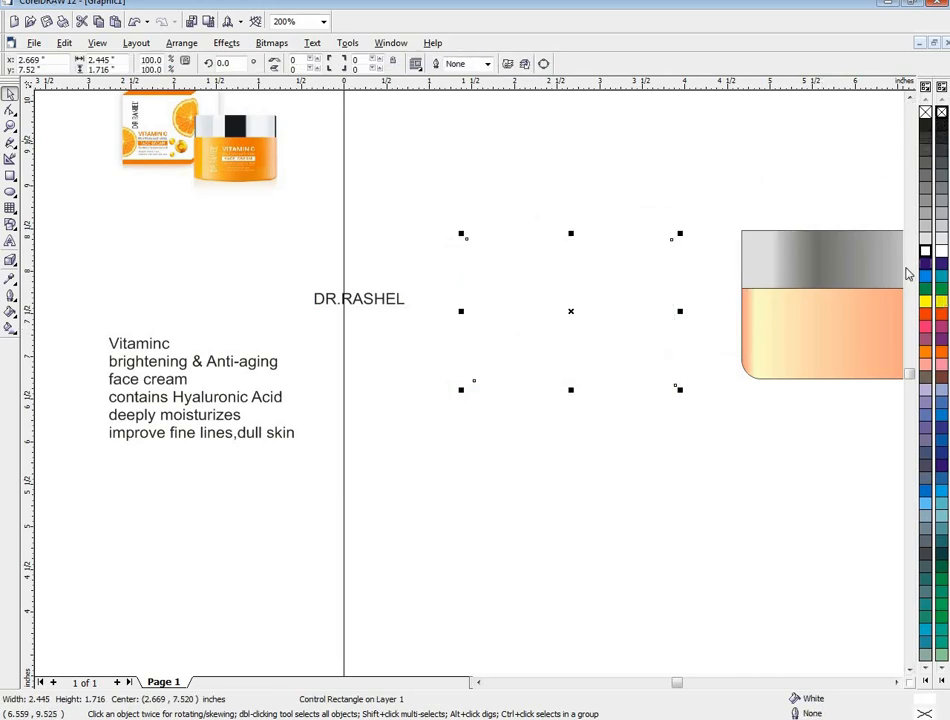
right_click(941, 318)
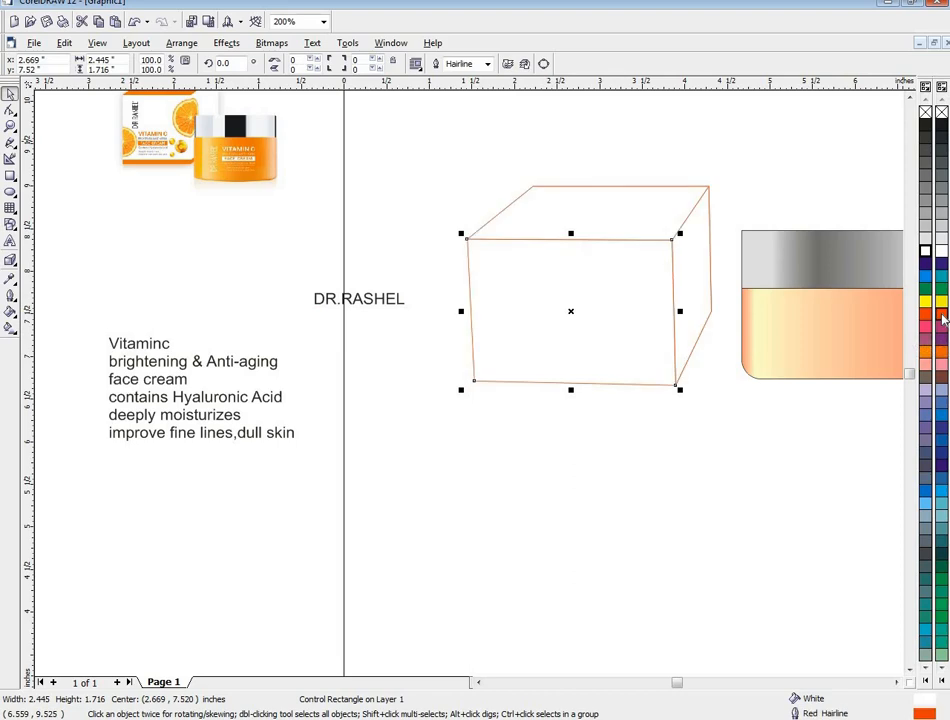
right_click(942, 114)
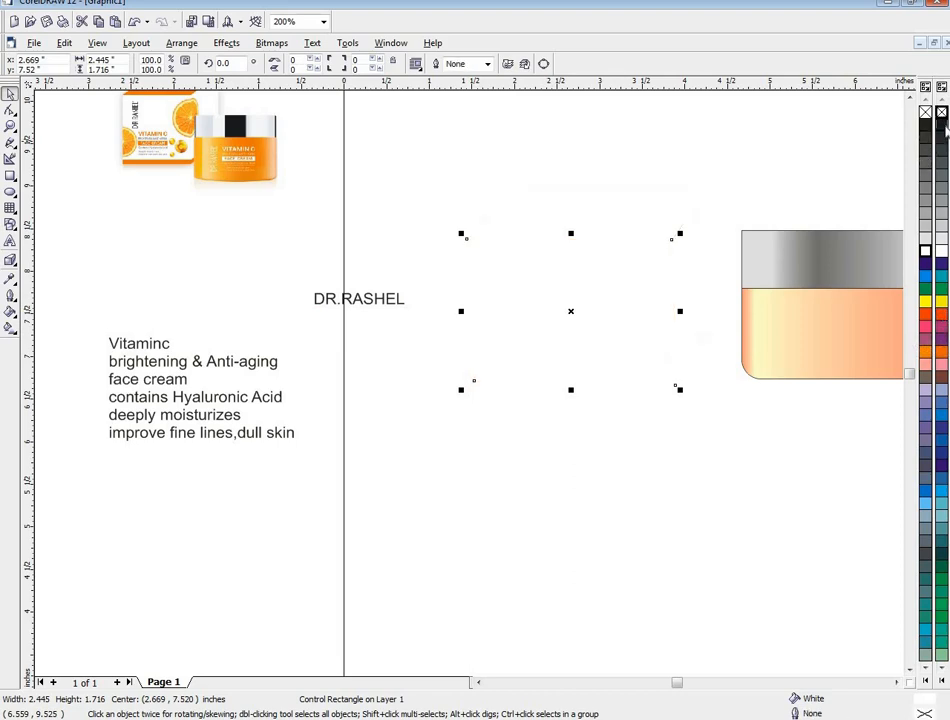
right_click(941, 128)
- Move the DR.RASHEL text onto the box's front face and bring it in front of the box
drag(395, 305, 564, 302)
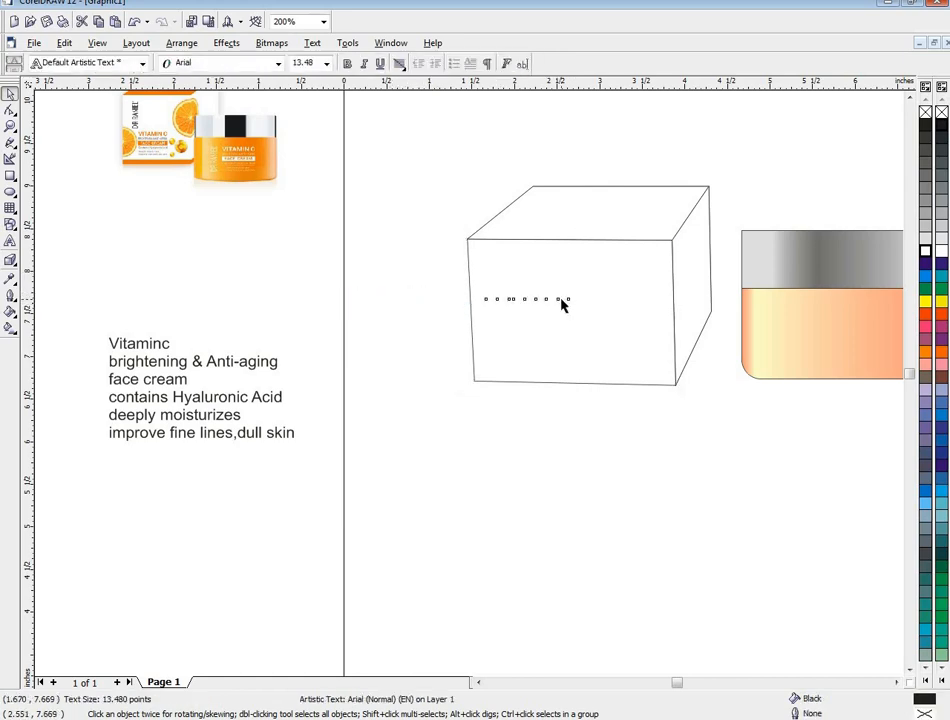
click(564, 306)
right_click(564, 308)
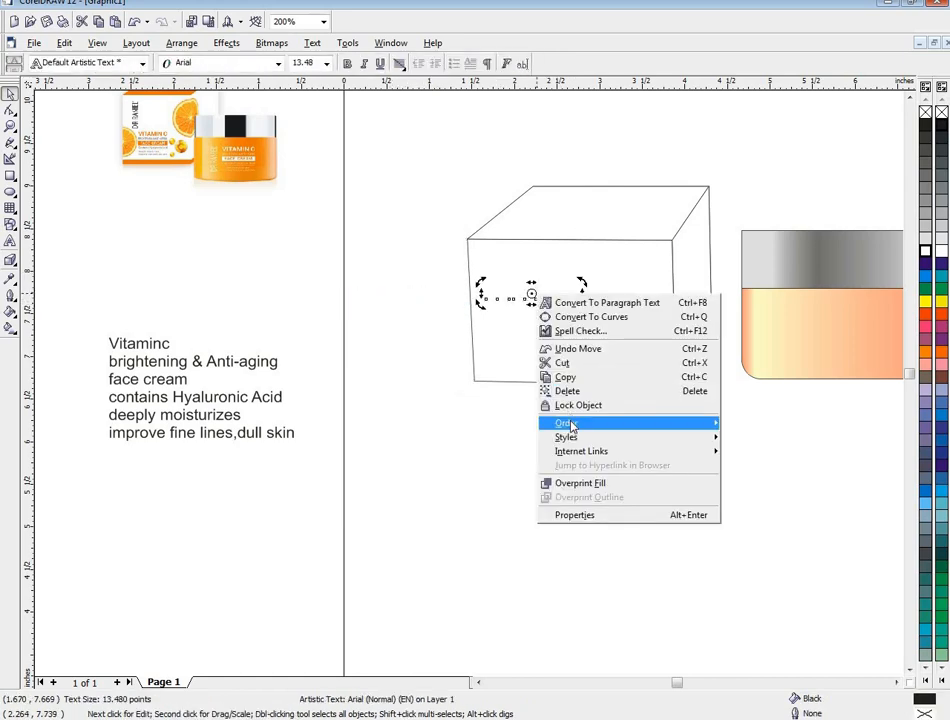
mouse_move(700, 424)
click(755, 422)
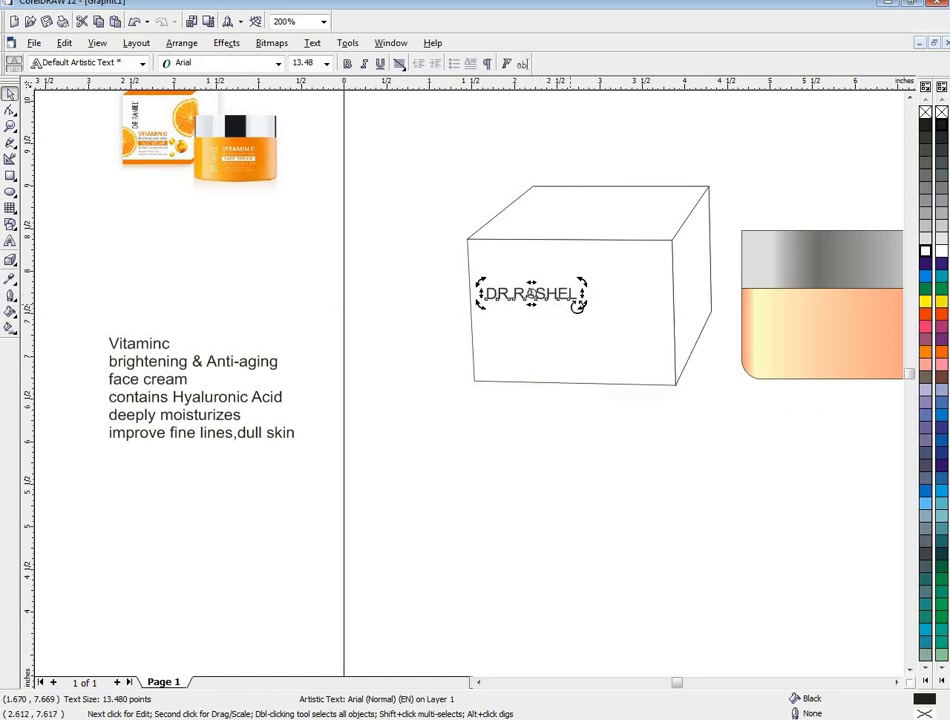
- Turn DR.RASHEL vertical to read upward, shrink it to about 7 pt, and place it near the front face's upper-left corner
drag(584, 304, 541, 268)
click(531, 300)
key(Left)
key(Left)
key(Left)
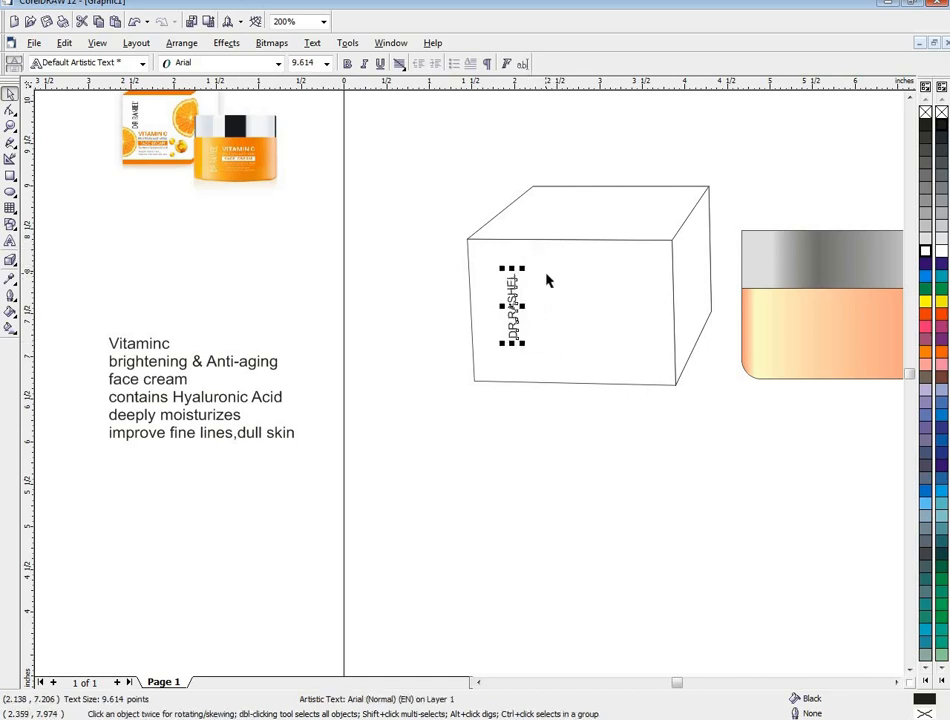
key(Up)
key(Up)
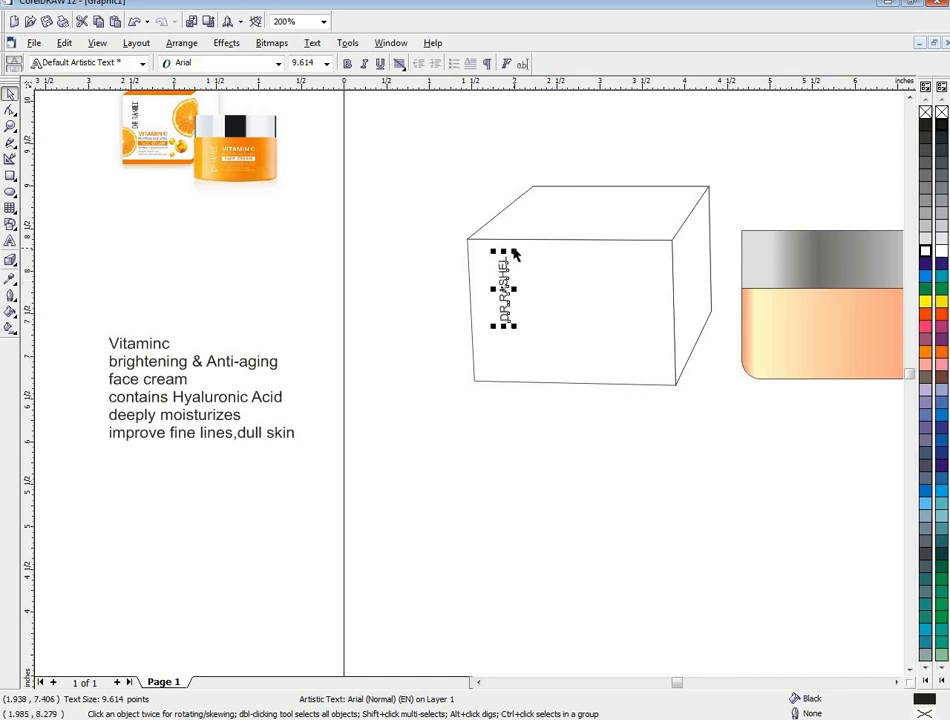
mouse_move(514, 255)
mouse_down()
mouse_move(484, 250)
mouse_move(517, 272)
mouse_up()
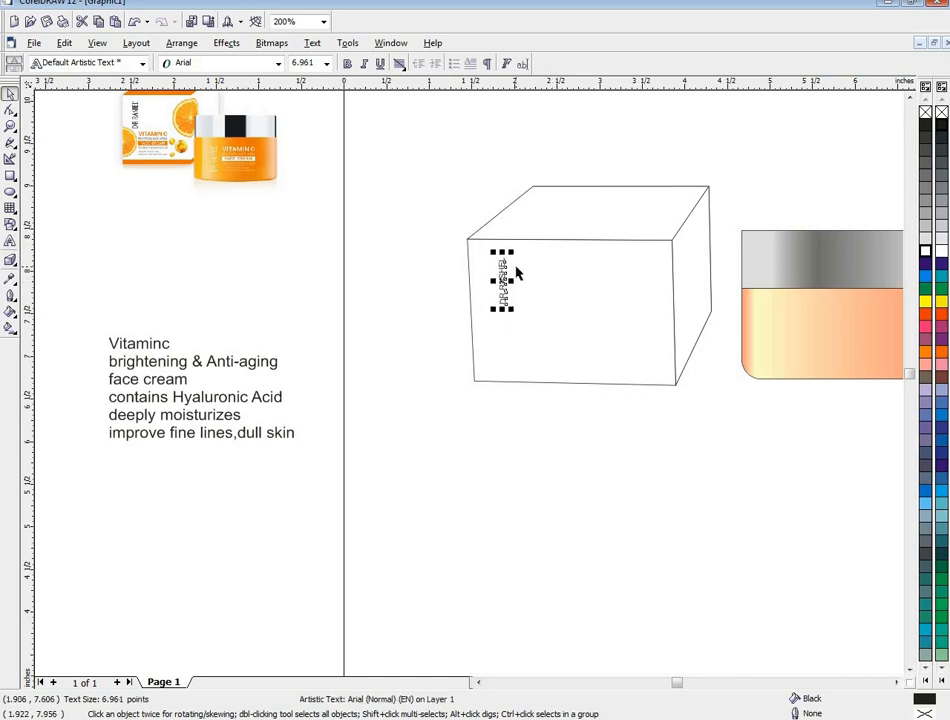
click(362, 370)
- Correct the Vitaminc line to "Vitamin c" and move it onto the middle of the box's front face
drag(87, 331, 213, 362)
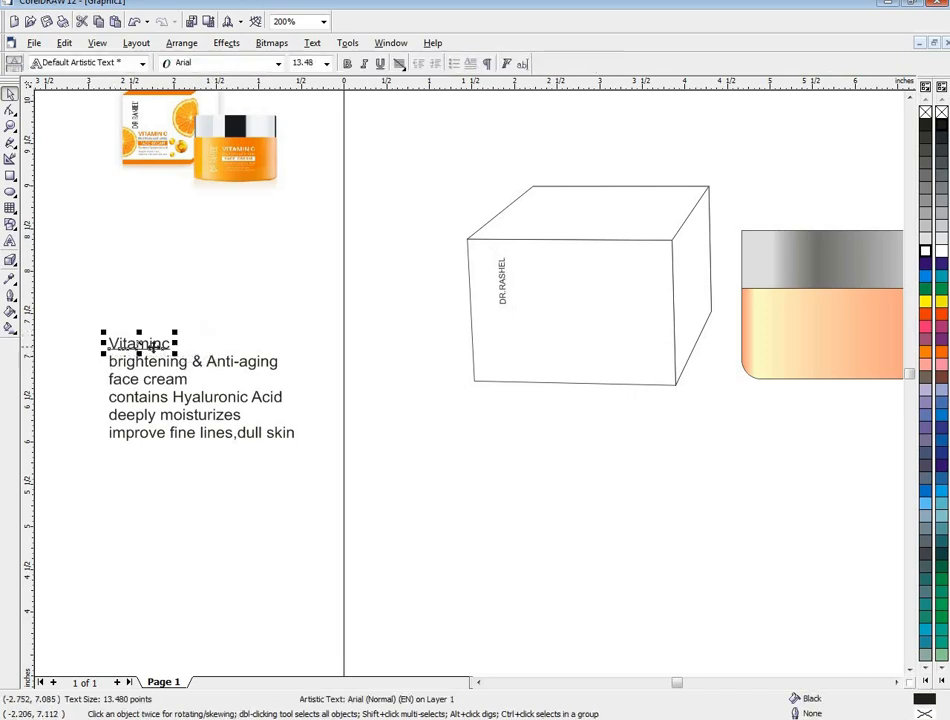
click(185, 348)
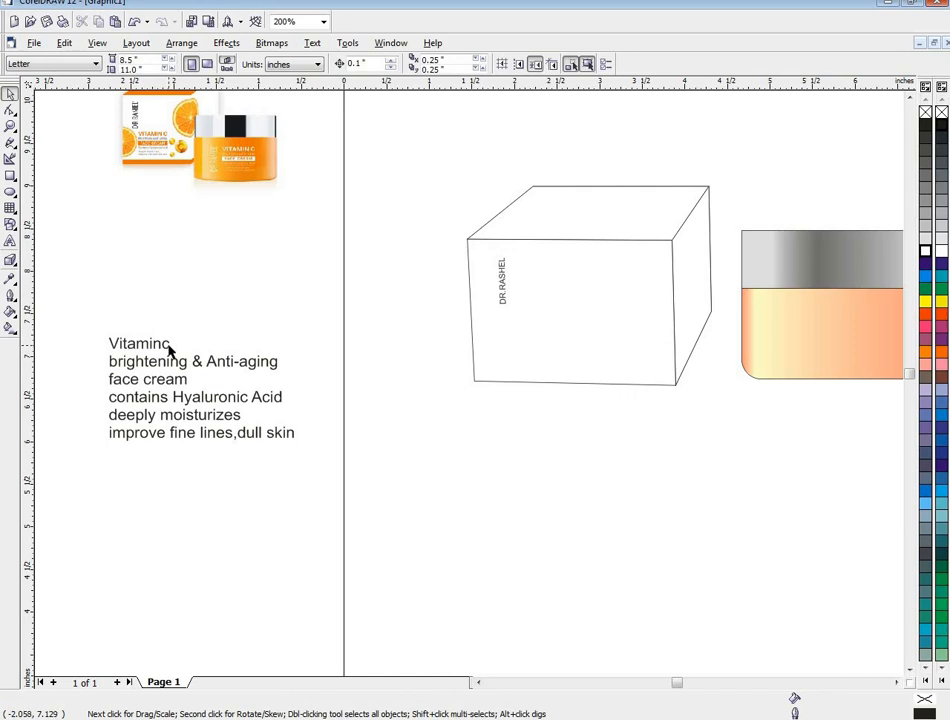
click(157, 345)
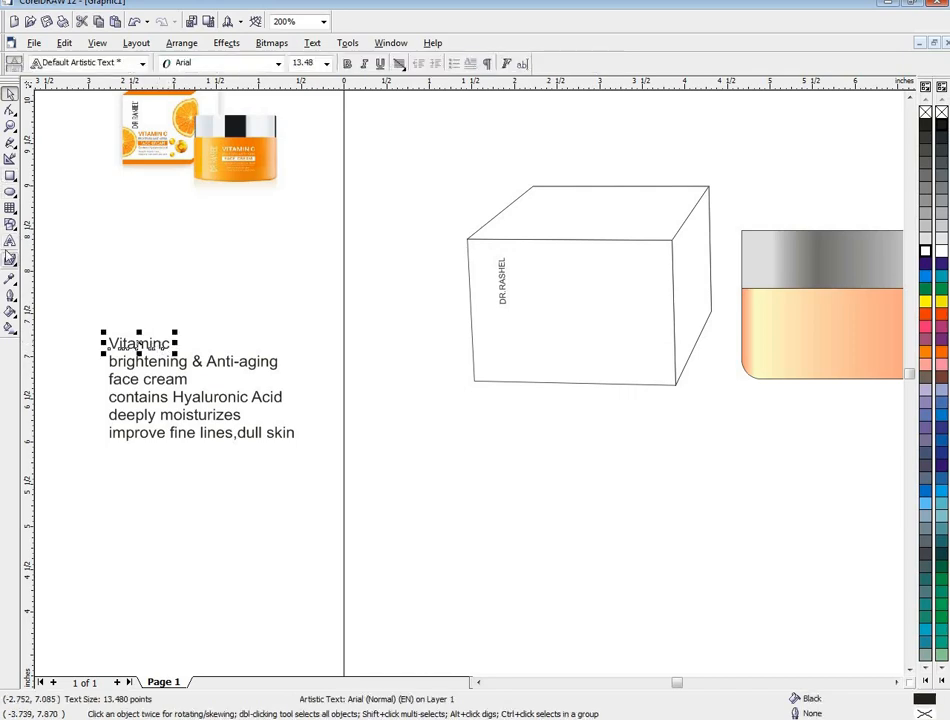
click(10, 241)
key(BackSpace)
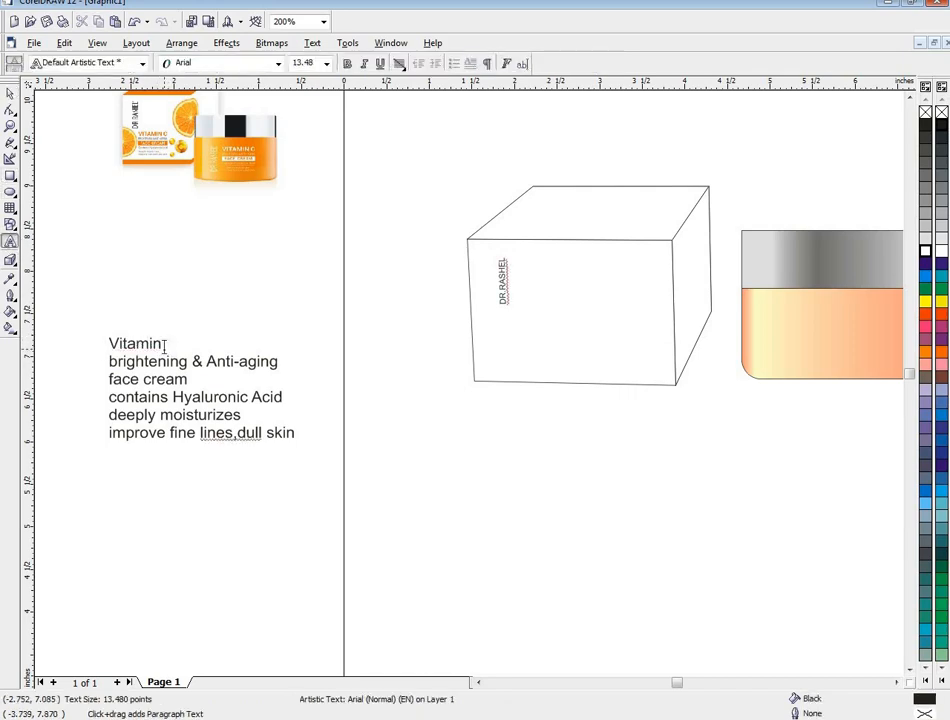
click(150, 341)
drag(141, 343, 568, 325)
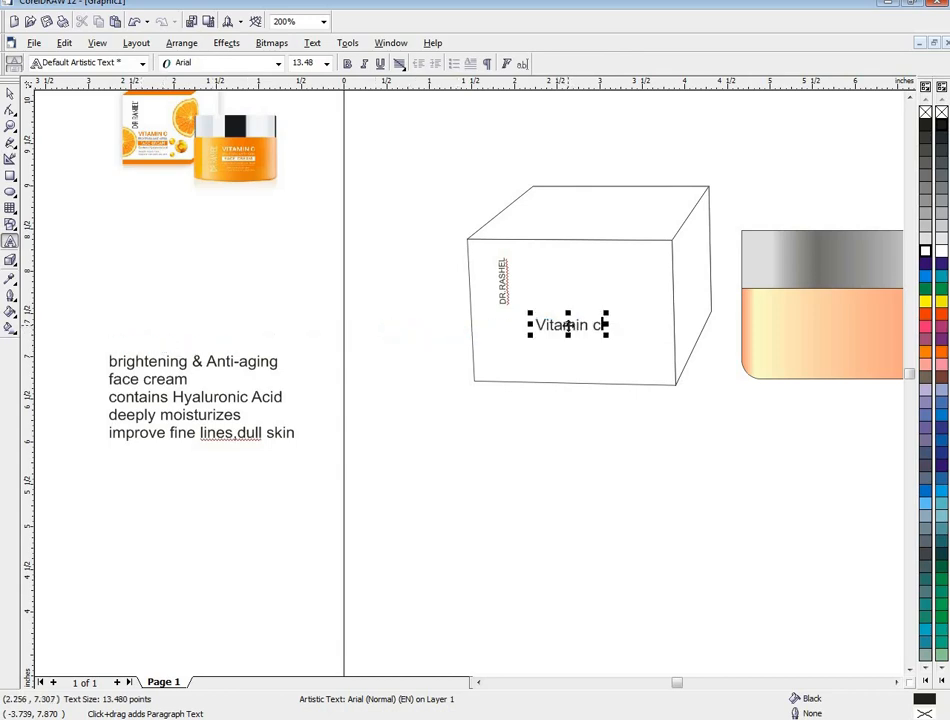
- Fill the Vitamin c text with orange and bring it in front of the box
click(940, 356)
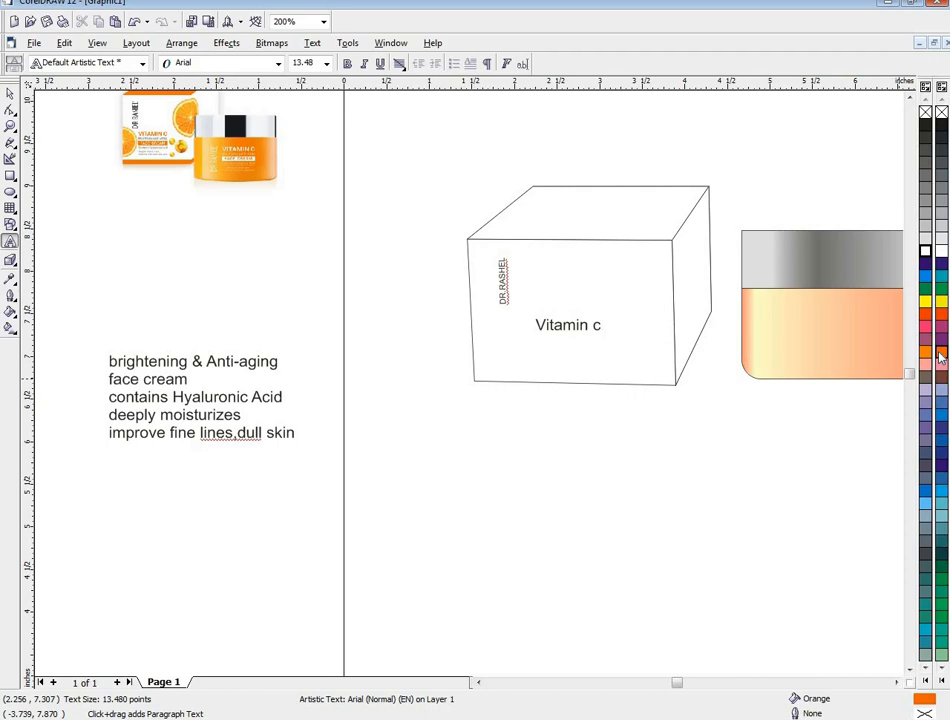
click(8, 96)
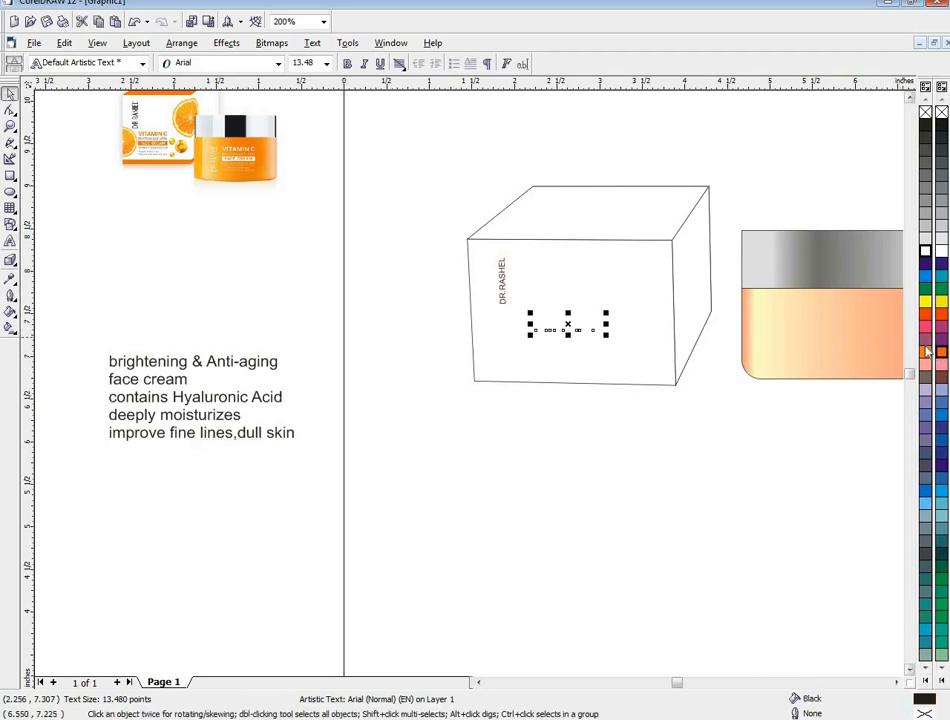
right_click(571, 325)
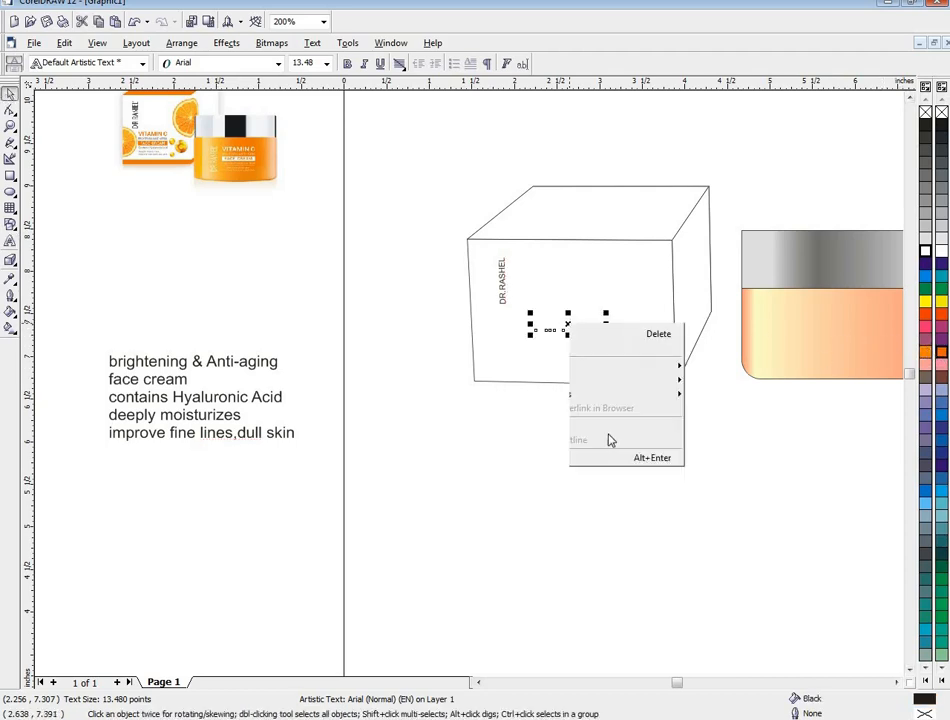
mouse_move(742, 460)
click(788, 452)
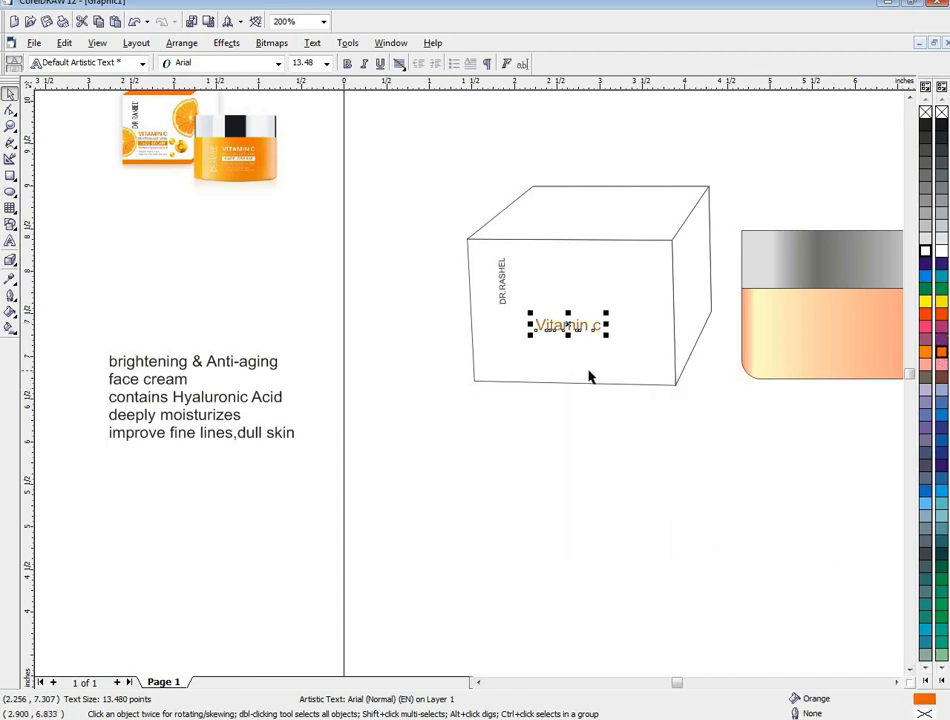
click(542, 395)
- Move the "brightening & Anti-aging" line slightly up and left, apart from the other description lines
drag(98, 342, 318, 483)
click(165, 319)
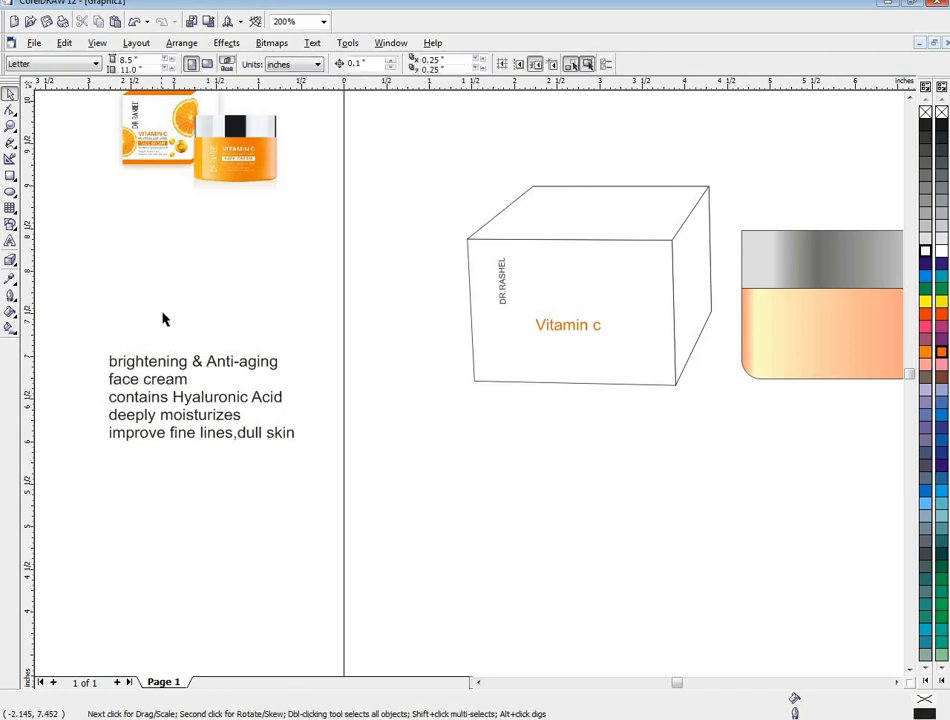
click(180, 366)
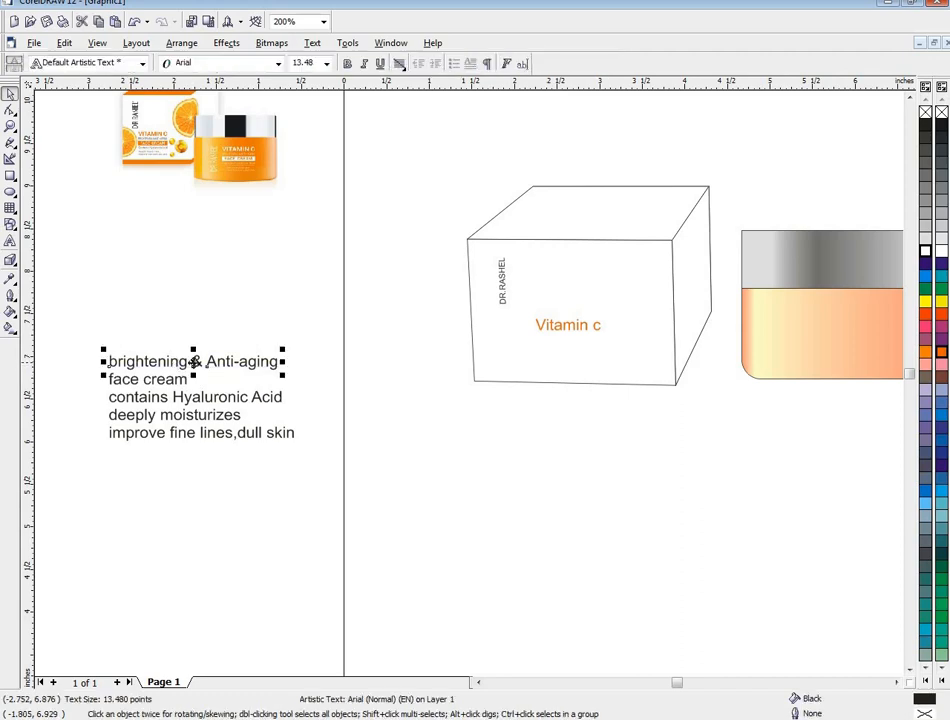
mouse_move(193, 362)
mouse_down()
mouse_move(621, 345)
mouse_move(130, 341)
mouse_up()
scroll(570, 343, up, 1)
scroll(166, 364, down, 3)
- Bring all five remaining description lines to the front and shift them together slightly to the right
mouse_move(53, 333)
mouse_down()
mouse_move(165, 407)
mouse_move(238, 432)
mouse_up()
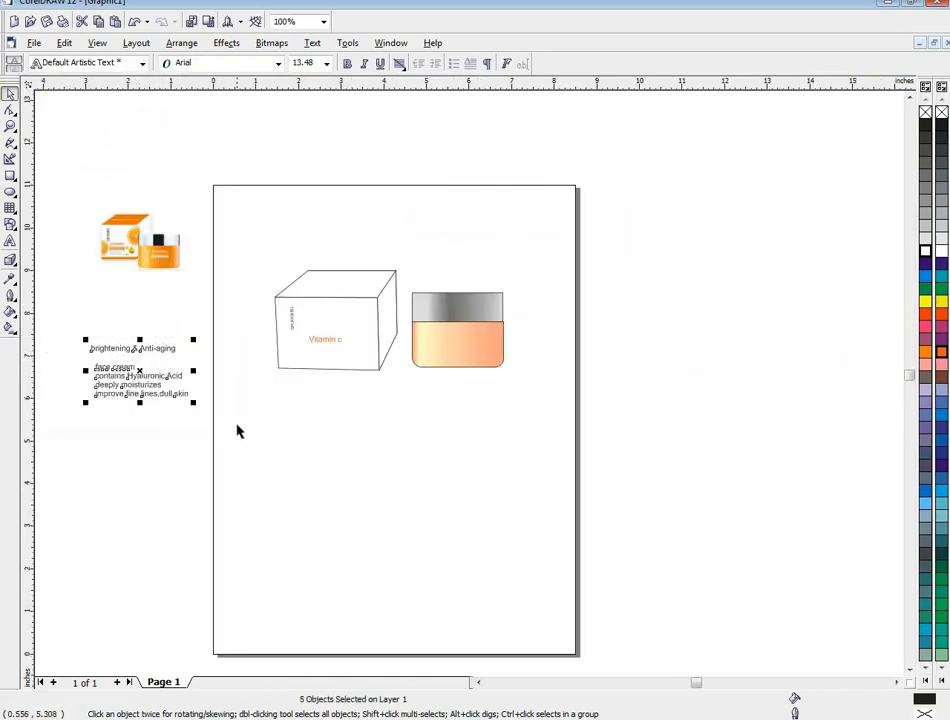
right_click(114, 381)
mouse_move(155, 505)
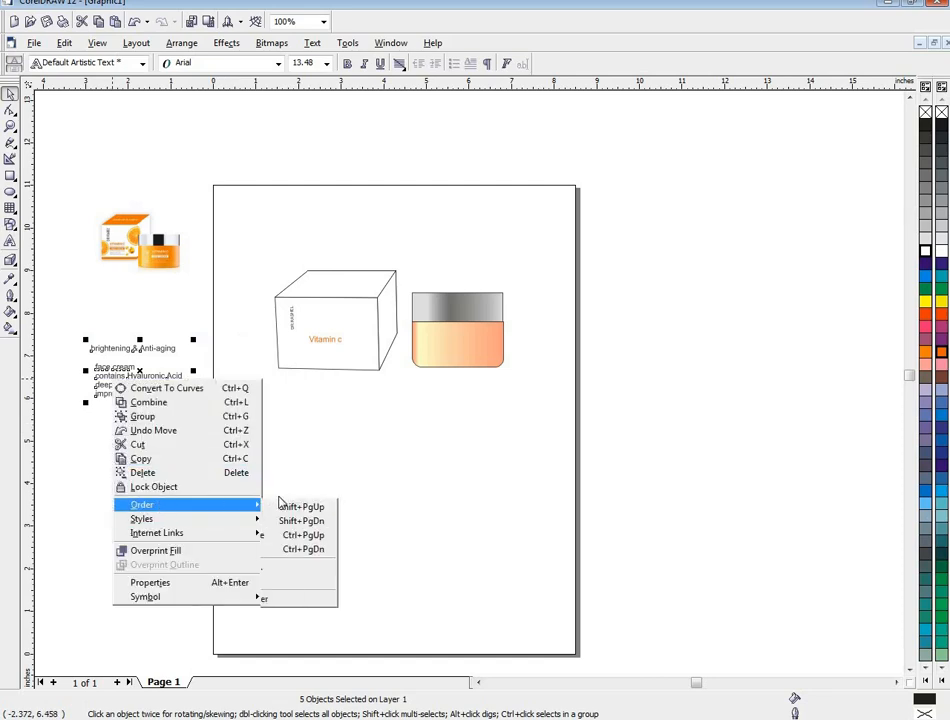
click(282, 507)
scroll(149, 374, up, 2)
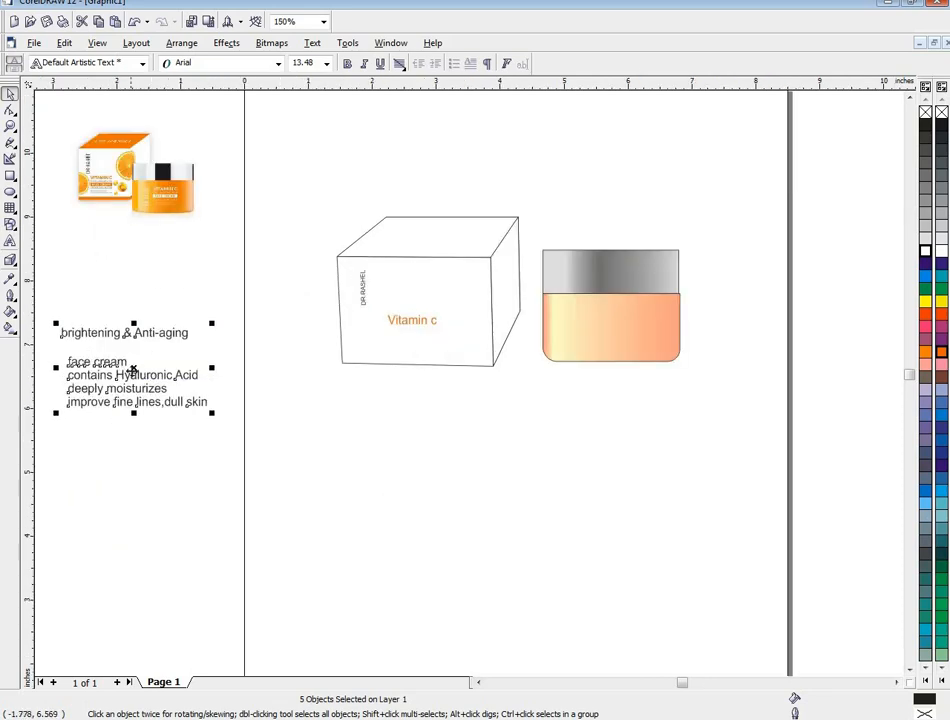
drag(133, 370, 234, 361)
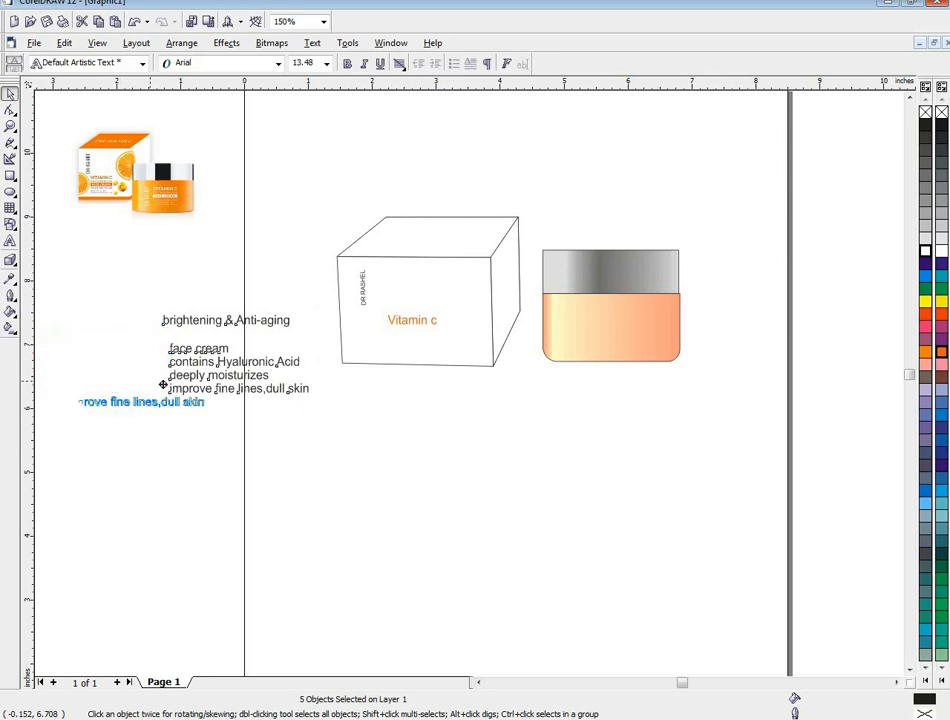
drag(163, 384, 163, 384)
- Shrink "brightening & Anti-aging" to about 5.77 pt and center it directly below Vitamin c on the box
click(180, 323)
drag(182, 338, 432, 326)
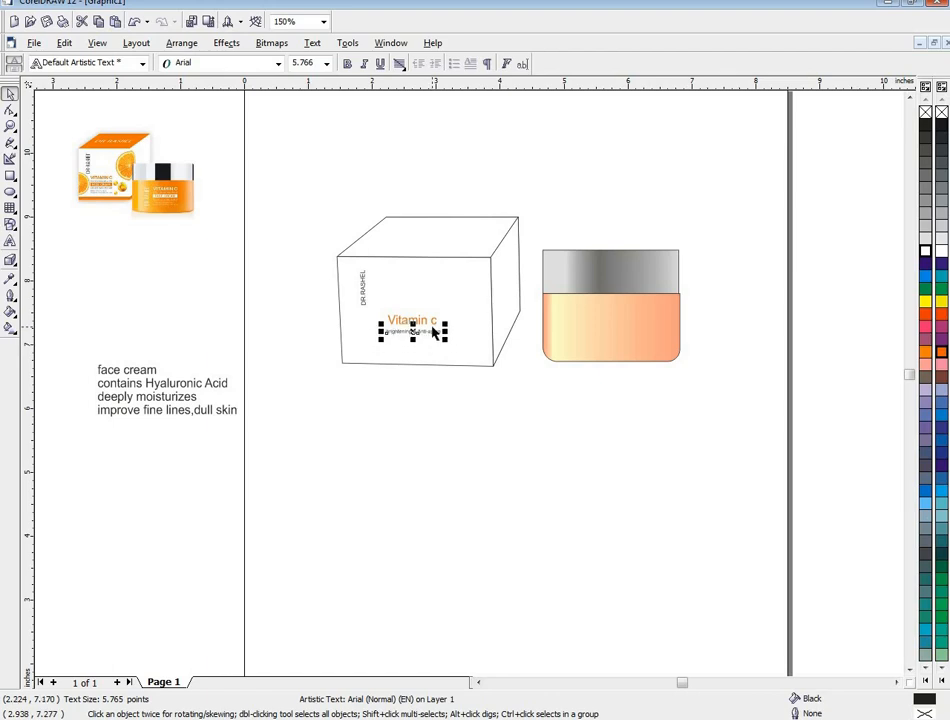
scroll(445, 356, up, 2)
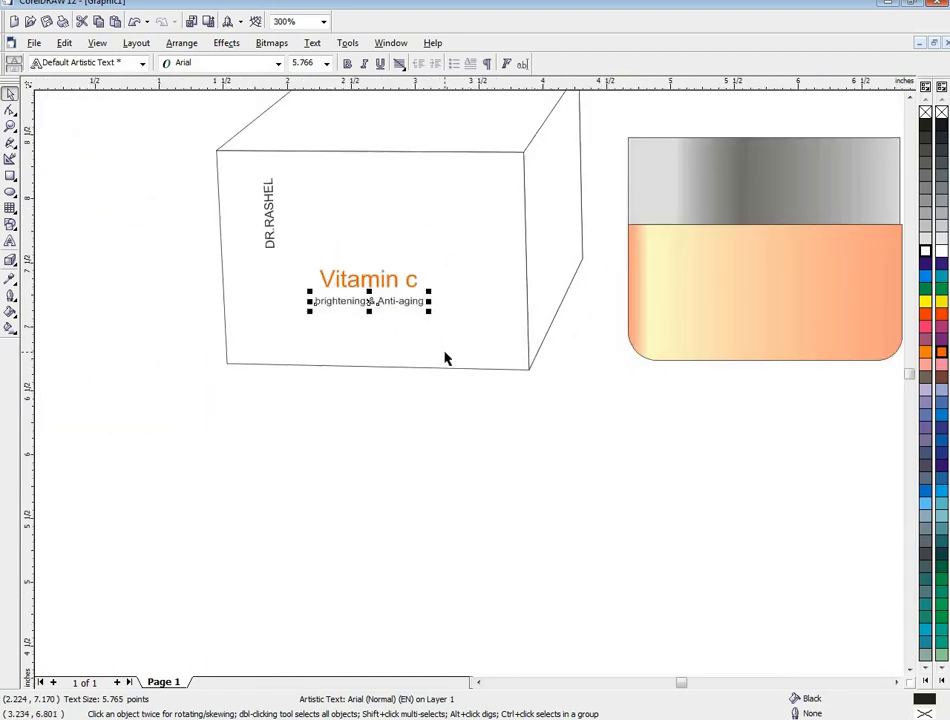
scroll(445, 358, down, 2)
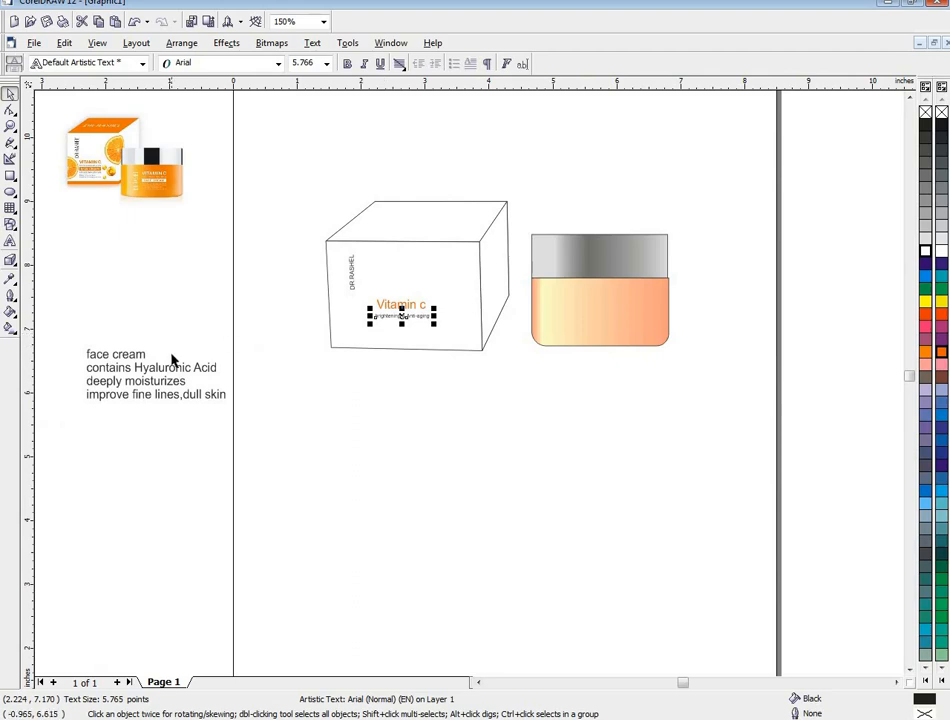
- Move the reference picture down and right, closer to the 3D box and just above the remaining text lines
scroll(138, 352, up, 1)
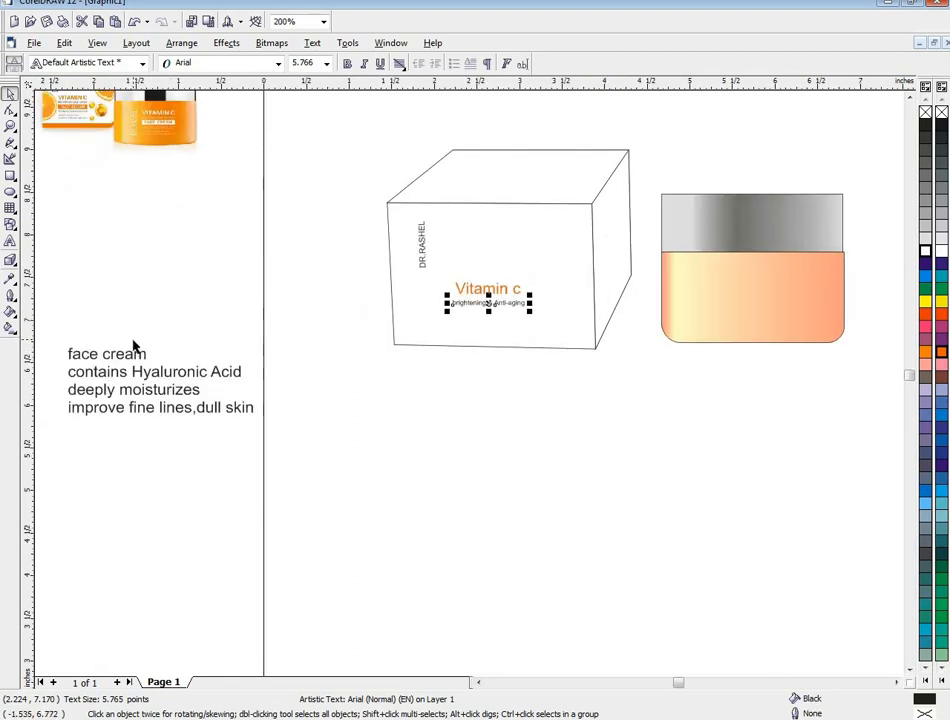
drag(131, 122, 219, 258)
scroll(221, 258, up, 2)
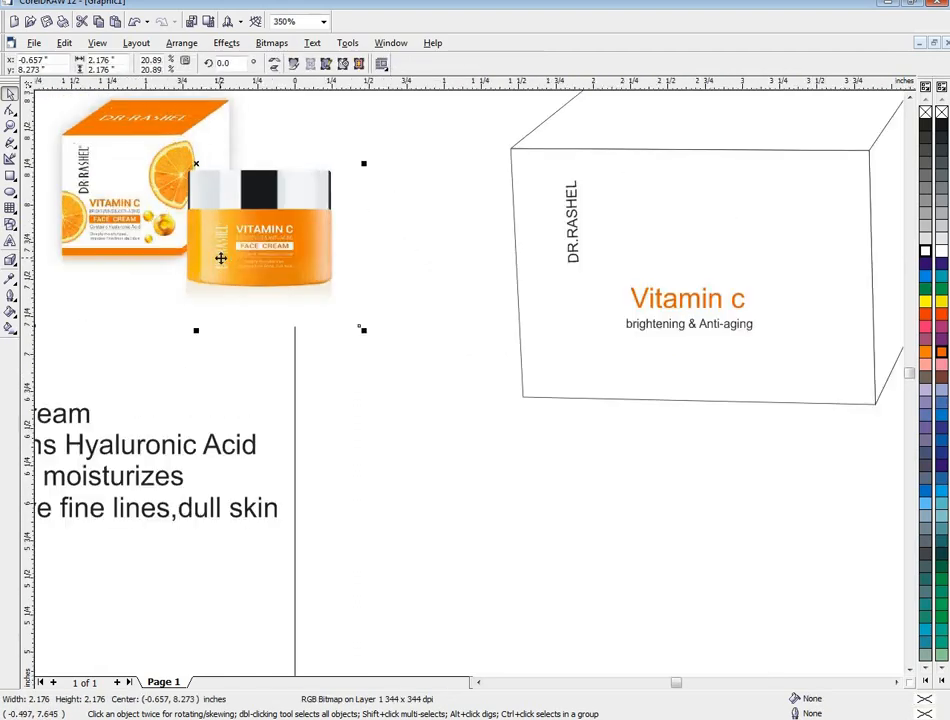
scroll(221, 258, up, 1)
scroll(219, 252, down, 4)
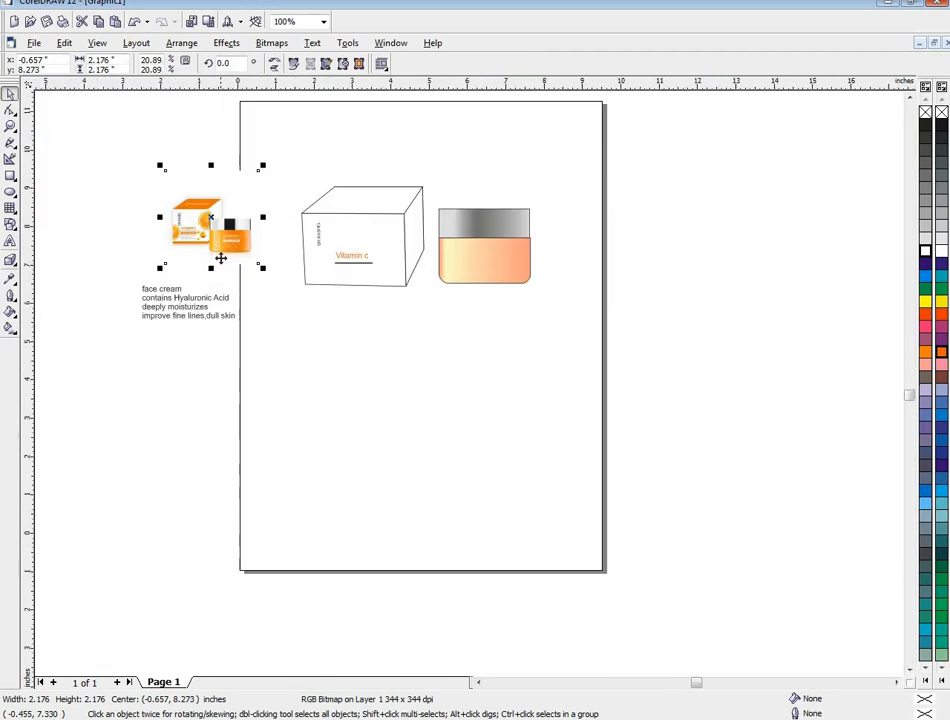
- Move the reference picture up and left, away from the box, and place the "face cream" line just below the box
drag(217, 246, 148, 188)
scroll(330, 290, up, 2)
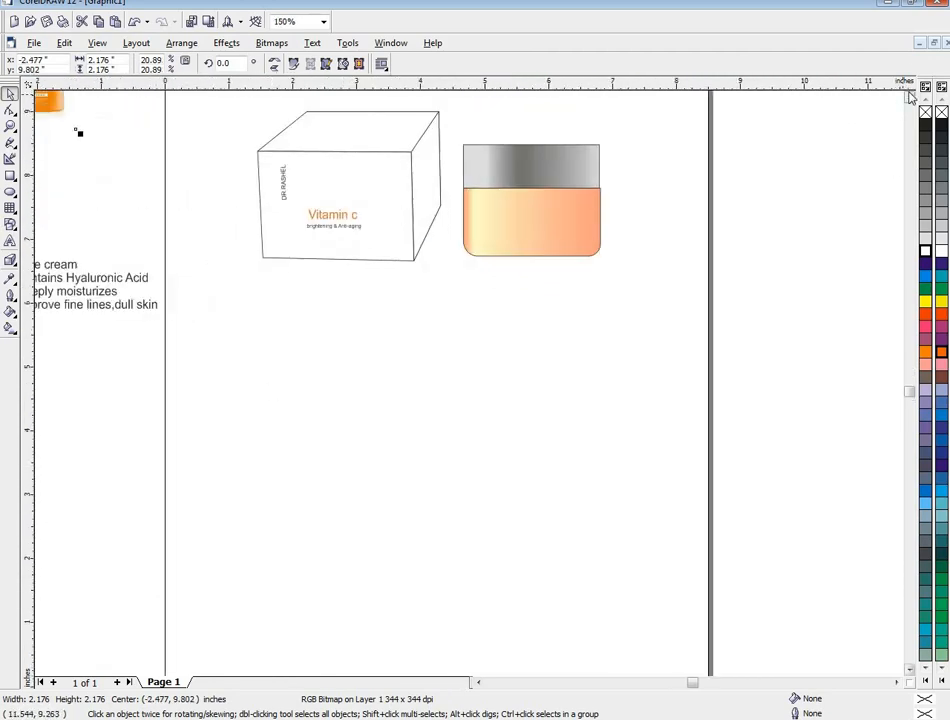
scroll(710, 365, up, 2)
drag(75, 330, 316, 388)
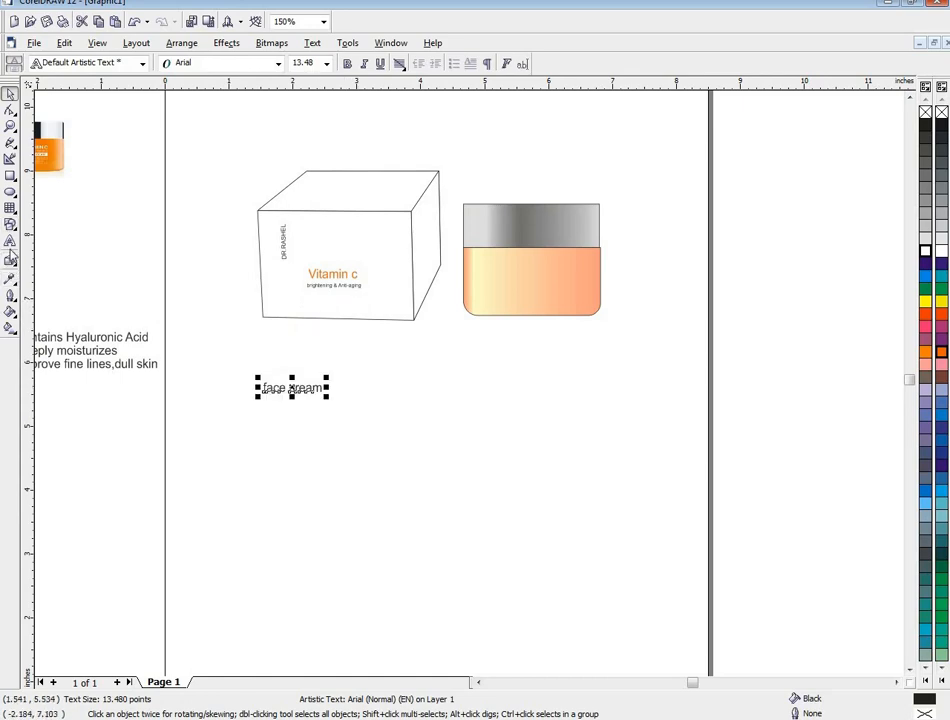
- Draw a rectangle about 0.79 by 0.18 inches below "brightening & Anti-aging" and give it an orange fill and orange outline
click(10, 259)
click(10, 176)
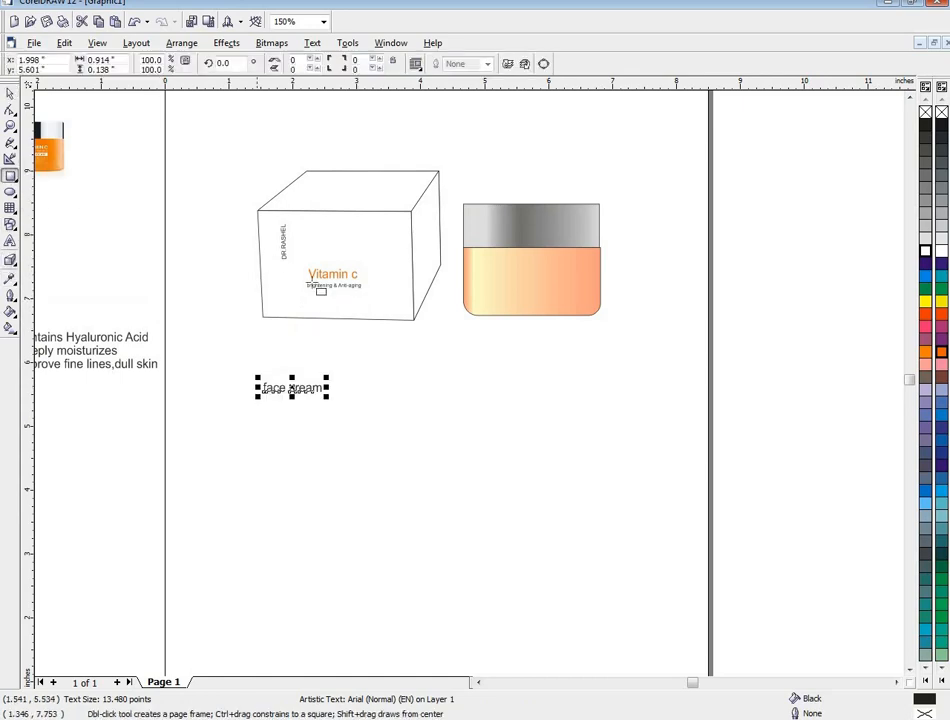
scroll(377, 310, up, 4)
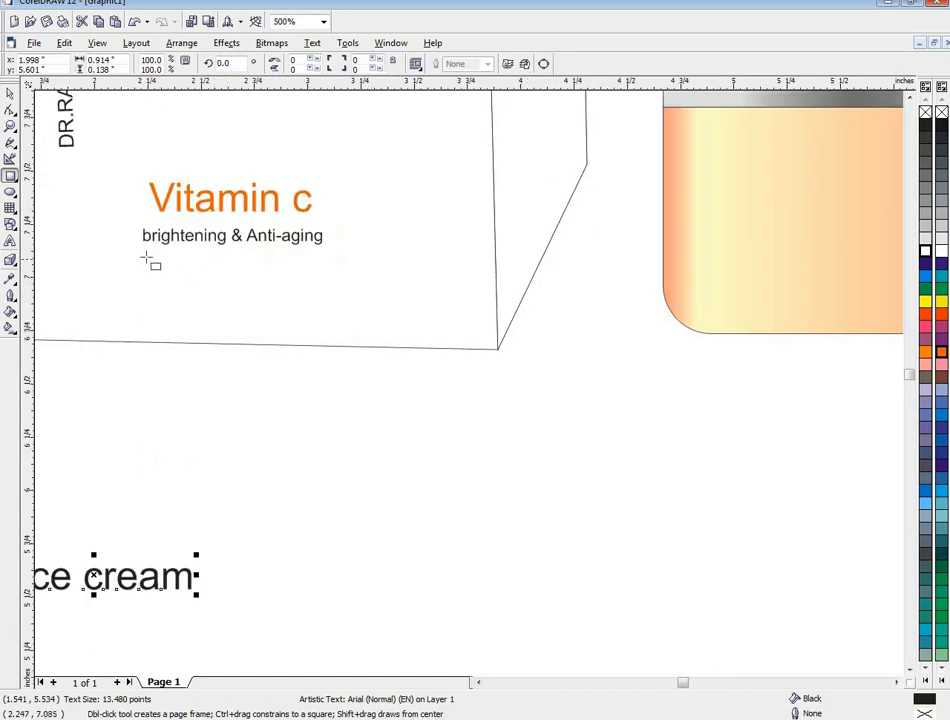
drag(145, 256, 316, 296)
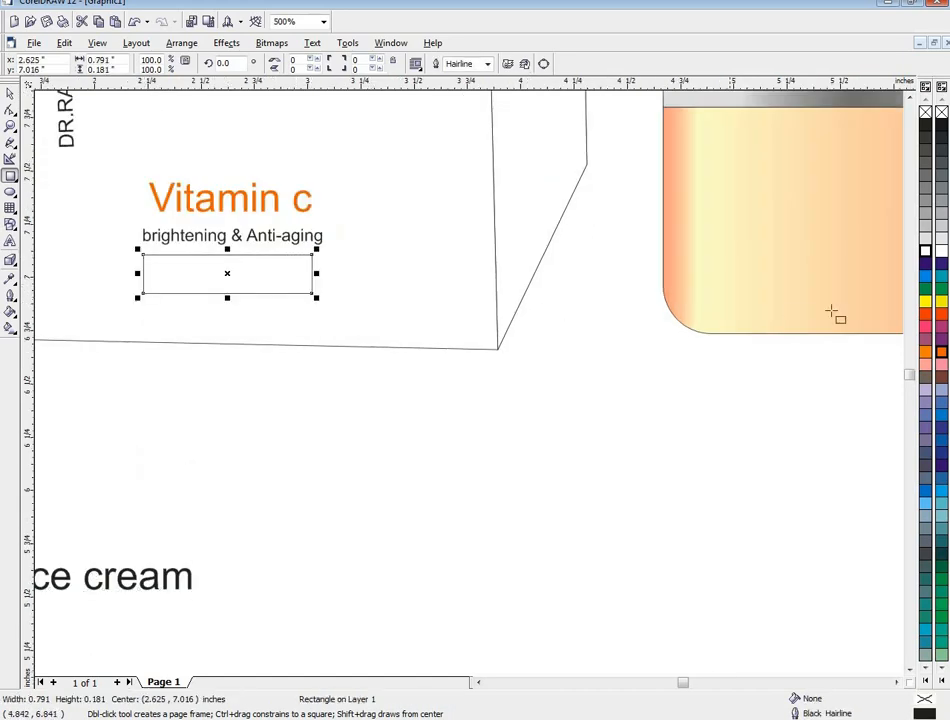
click(925, 352)
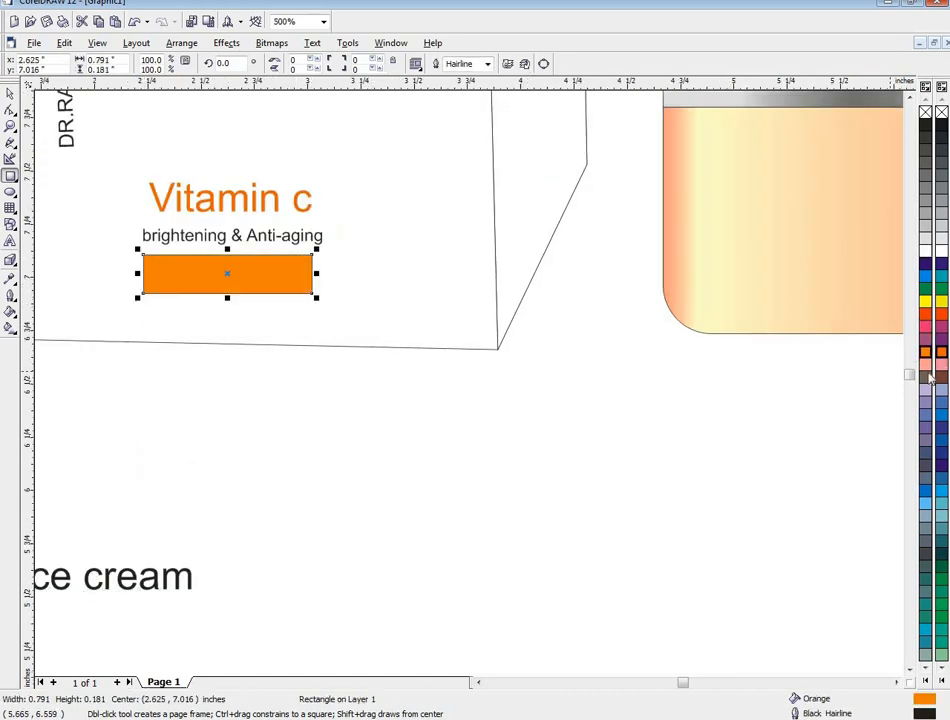
right_click(926, 354)
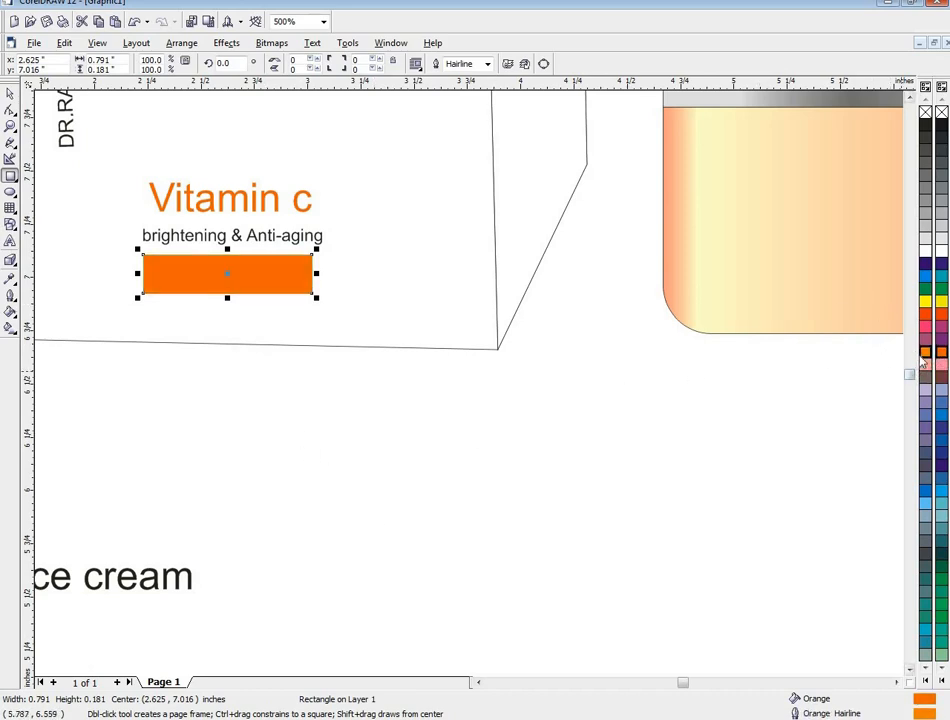
- Color the "face cream" text white, bring it to the front and place it over the orange rectangle
click(106, 586)
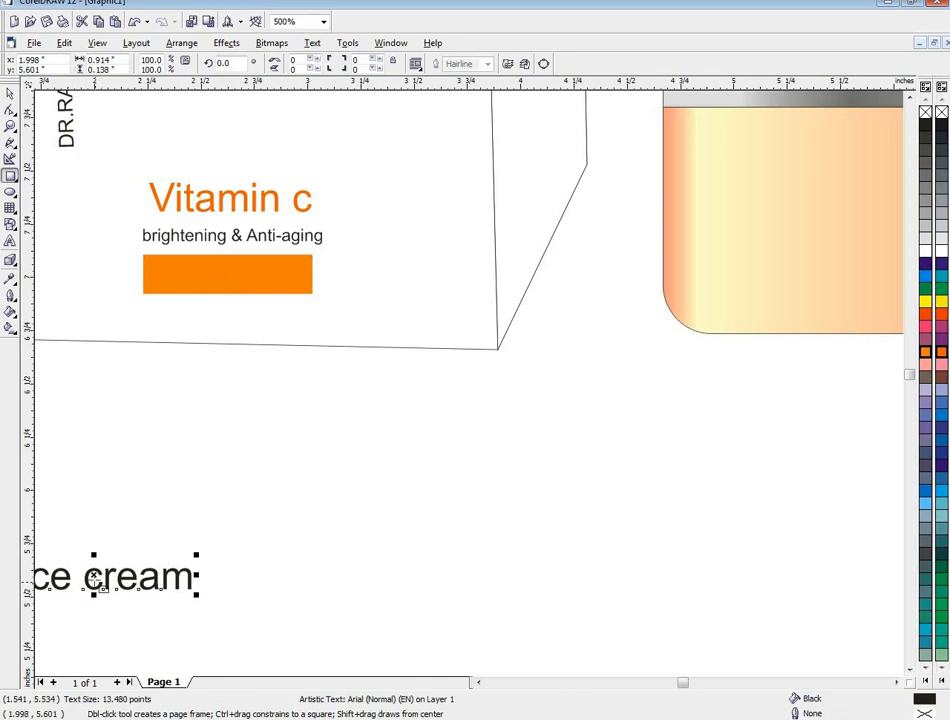
drag(97, 583, 254, 415)
click(925, 250)
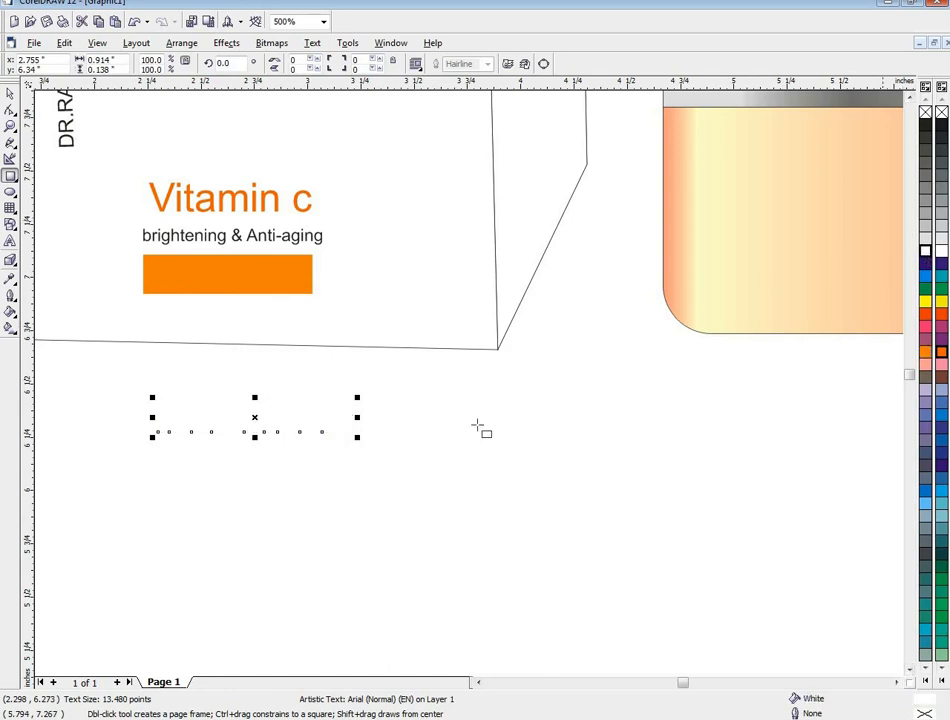
right_click(256, 417)
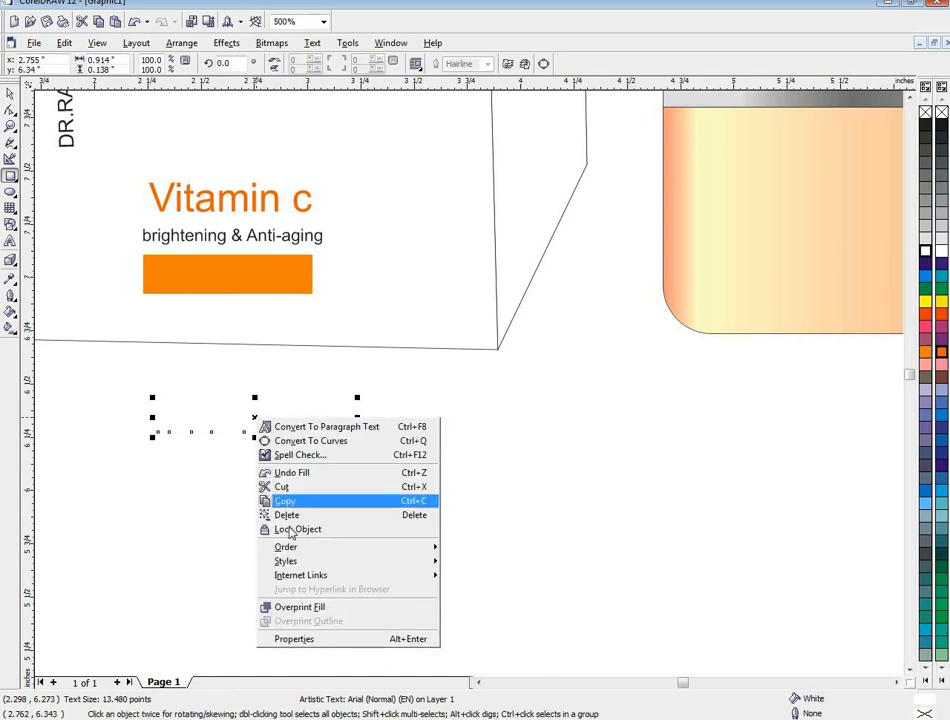
mouse_move(290, 547)
click(462, 548)
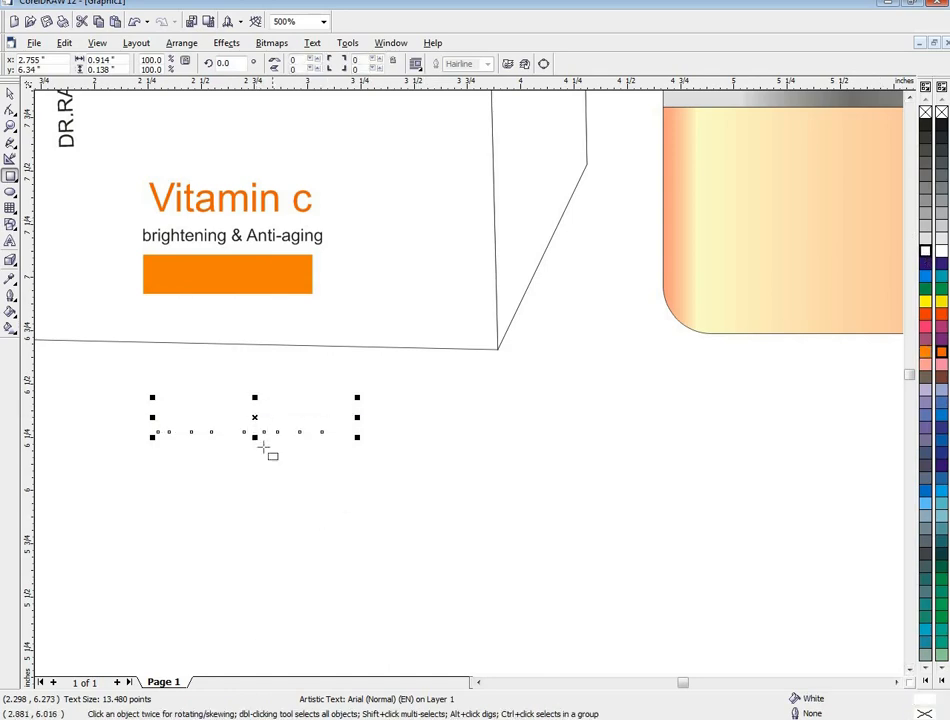
mouse_move(257, 418)
mouse_down()
mouse_move(231, 284)
mouse_move(250, 275)
mouse_up()
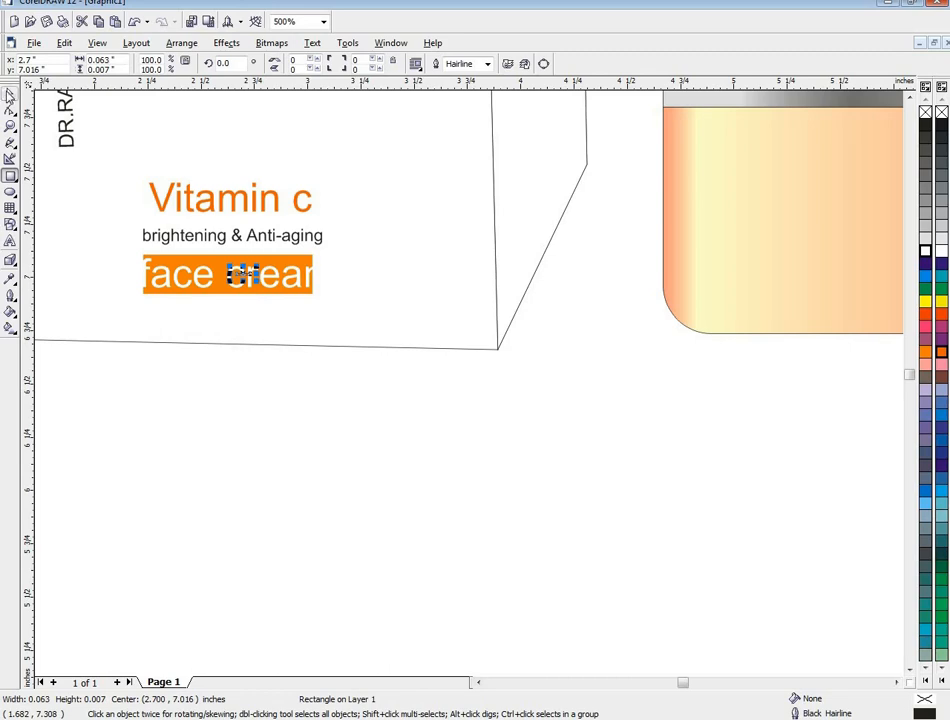
- Narrow the white "face cream" text and align it so it fits the width of the orange rectangle
click(8, 95)
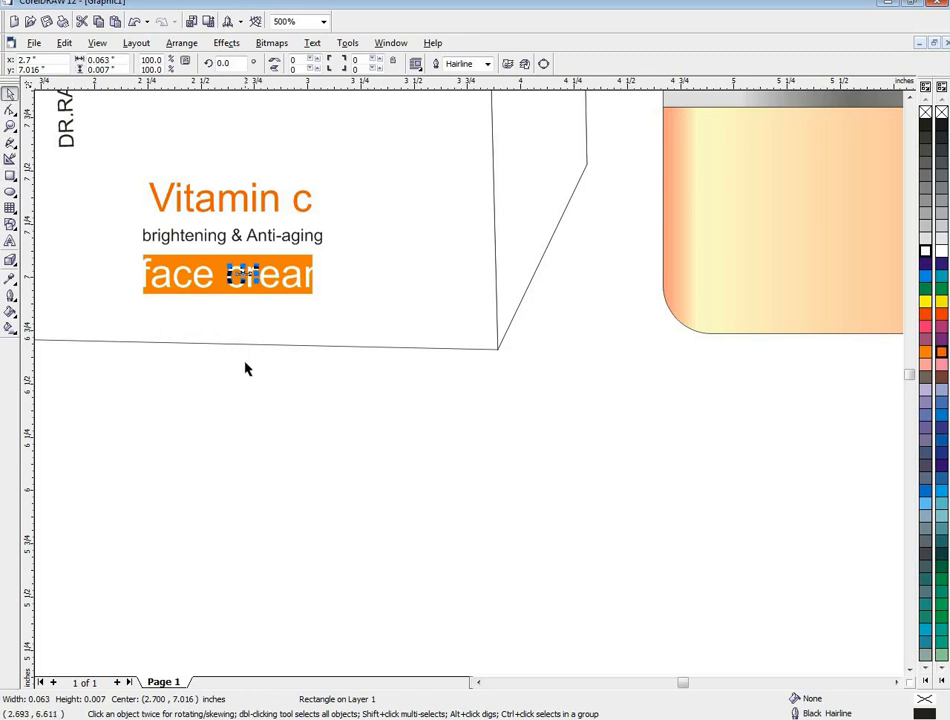
click(250, 278)
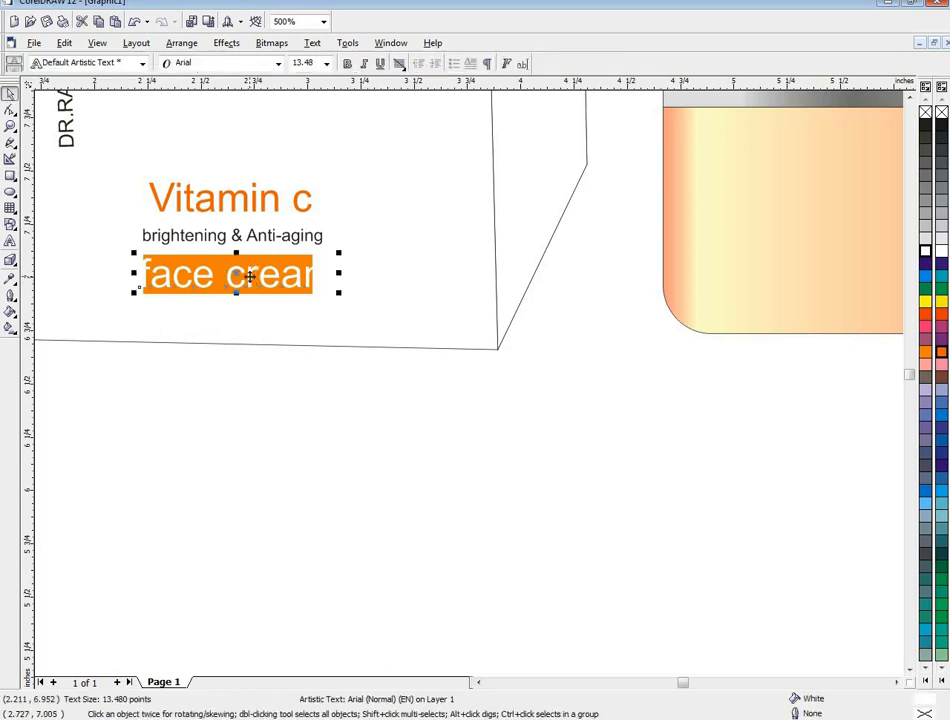
mouse_move(250, 278)
mouse_down()
mouse_move(266, 278)
mouse_move(253, 275)
mouse_up()
drag(343, 273, 313, 271)
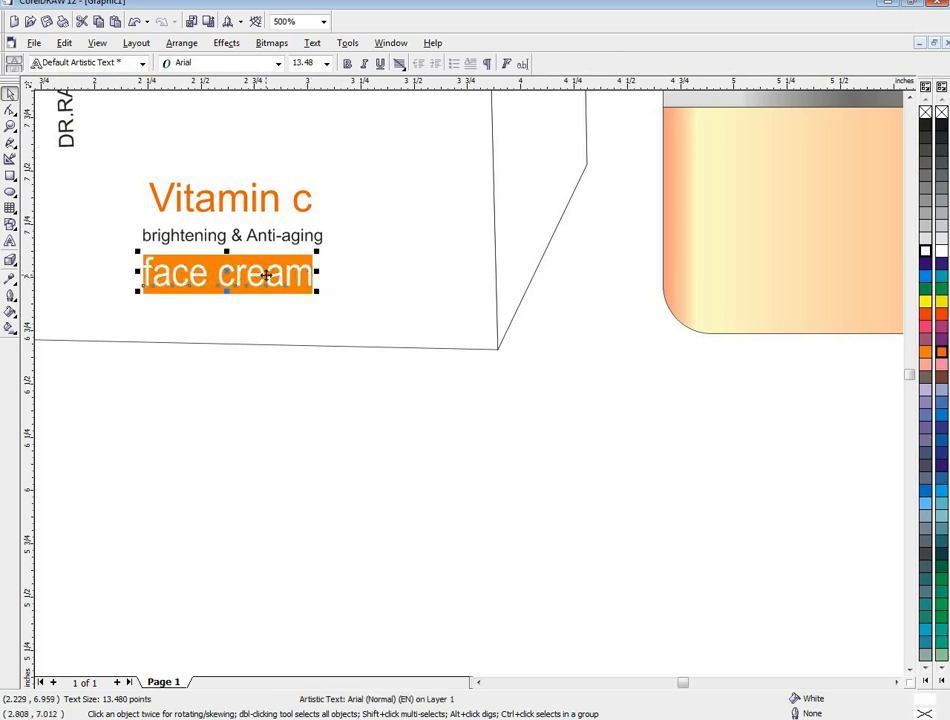
- Move the reference picture right, across the page's left edge near the upper corner
scroll(268, 277, down, 3)
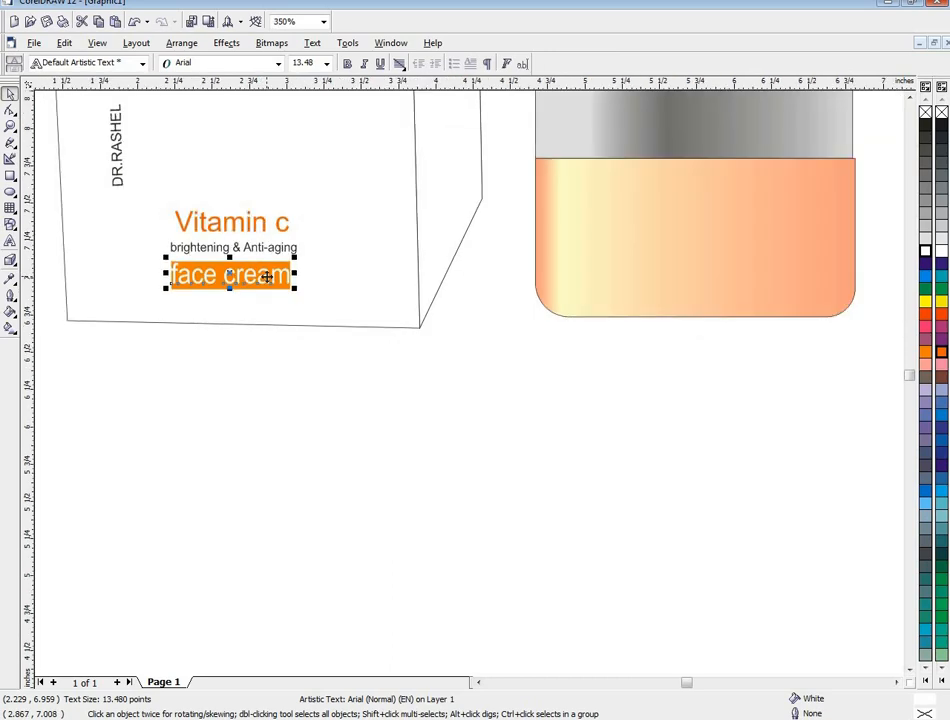
click(480, 683)
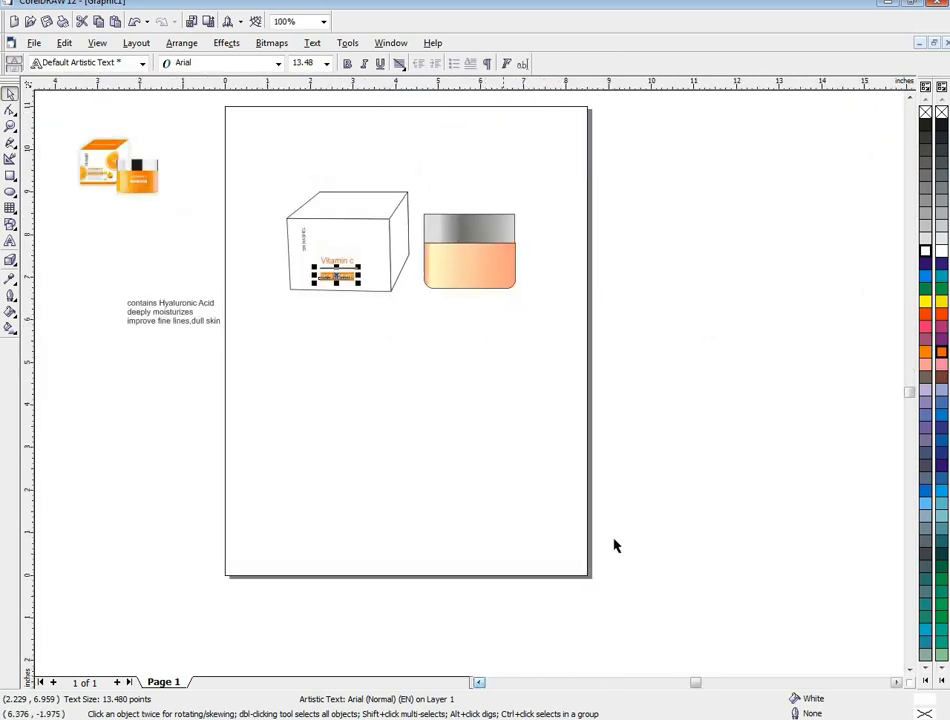
click(910, 97)
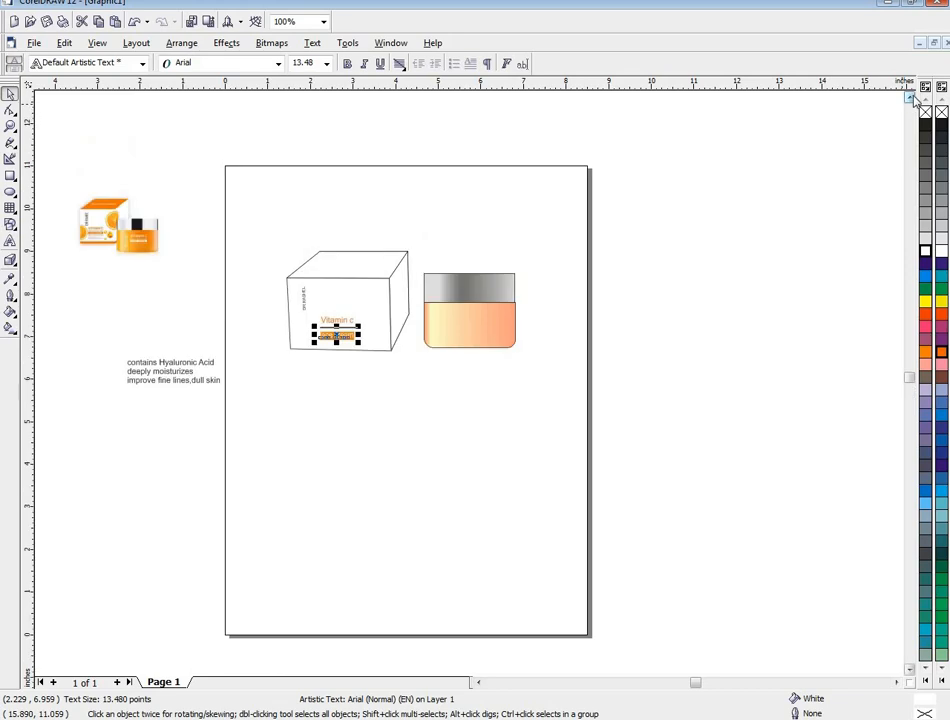
click(910, 97)
scroll(188, 388, up, 1)
scroll(188, 388, down, 1)
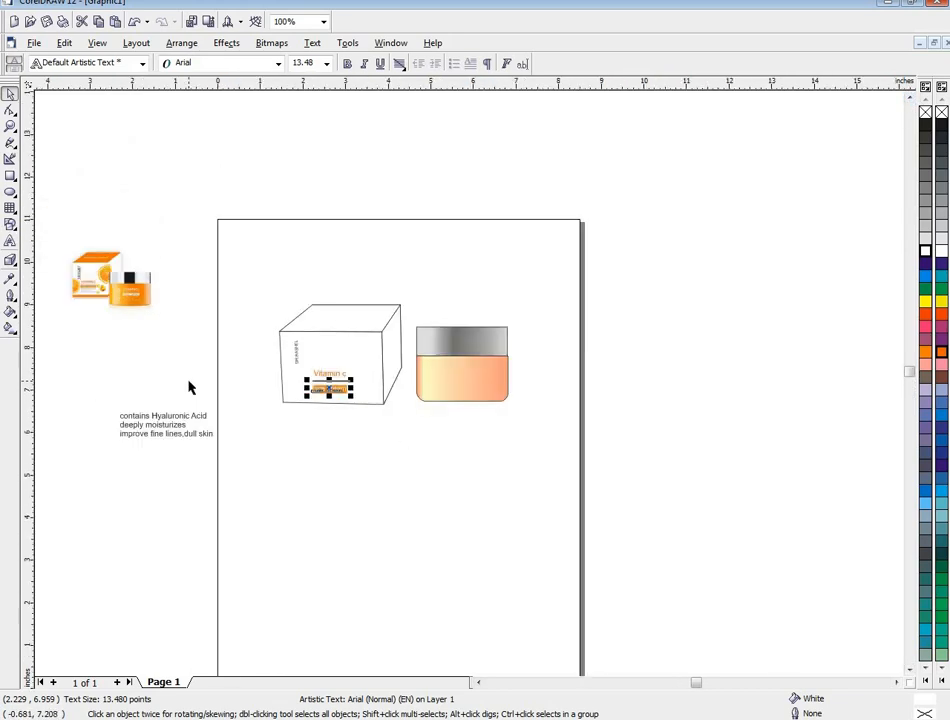
scroll(188, 388, up, 1)
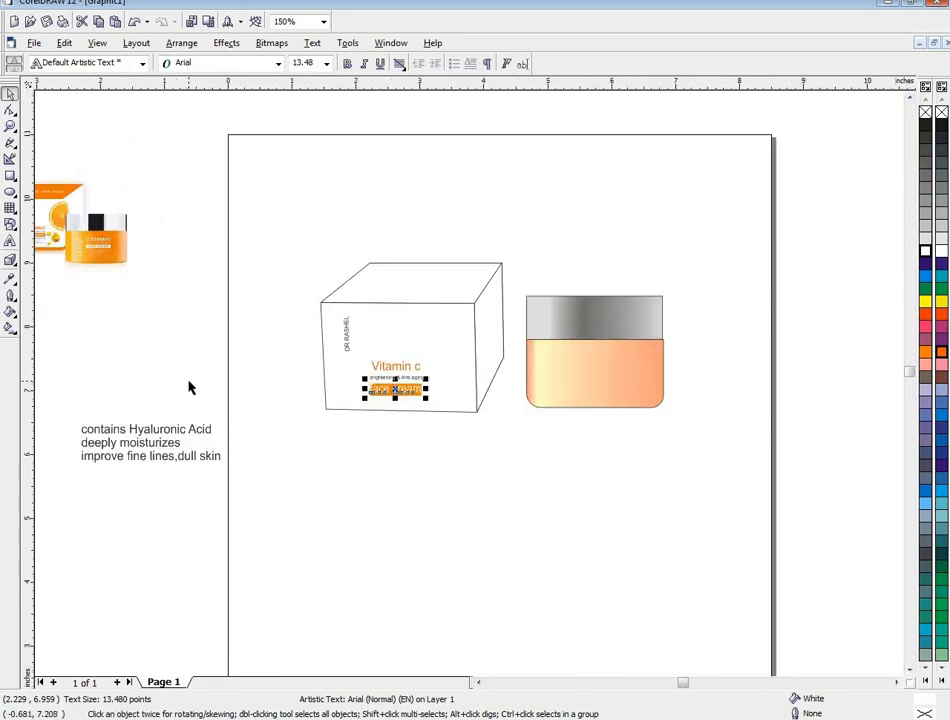
scroll(170, 401, down, 1)
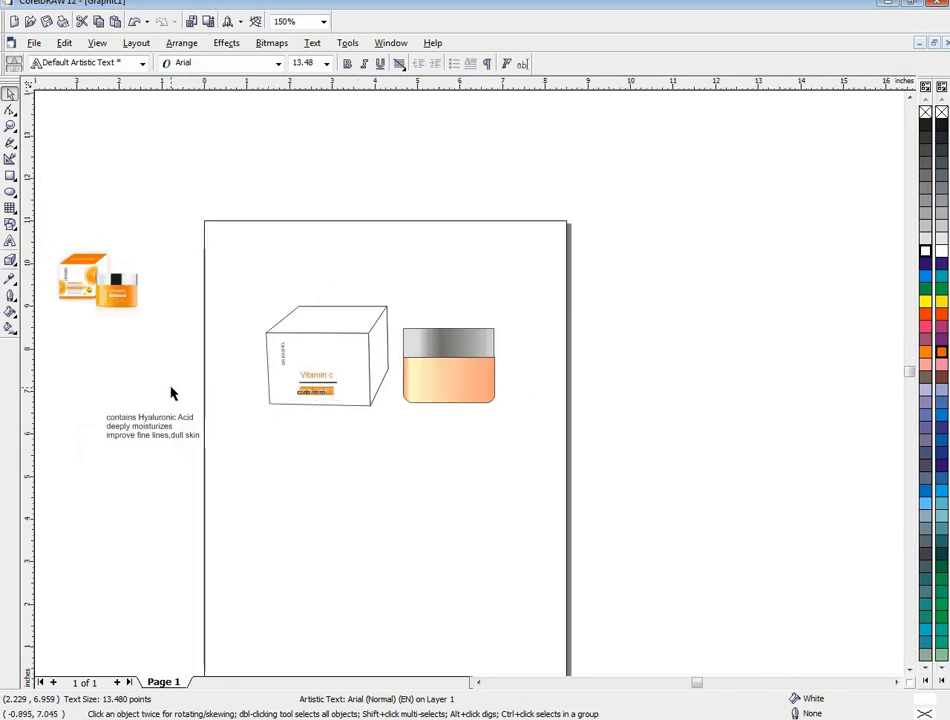
scroll(231, 418, up, 2)
scroll(238, 432, down, 2)
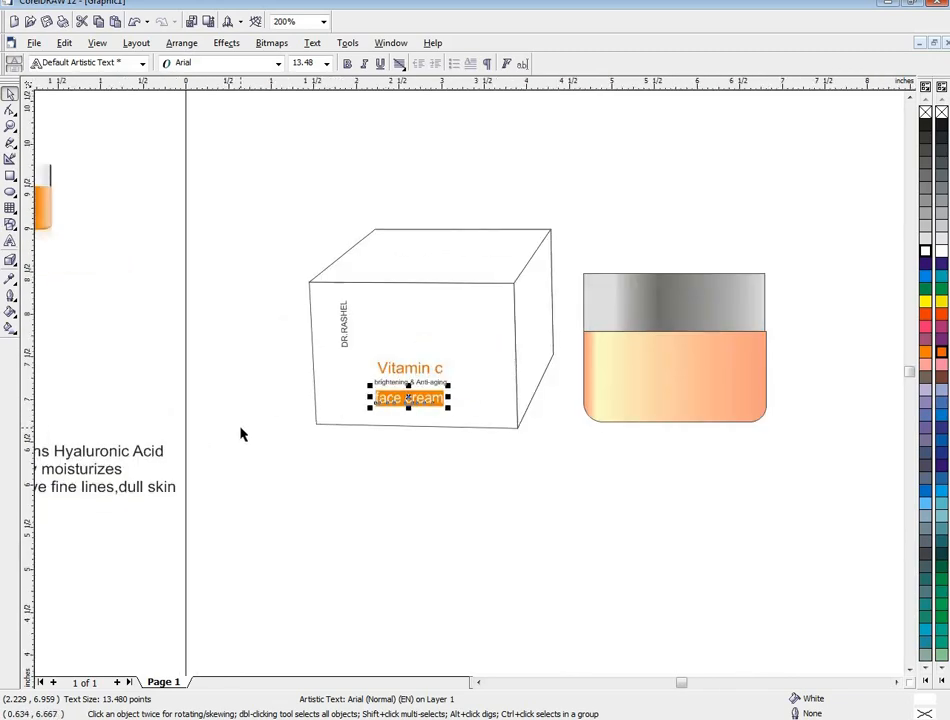
scroll(148, 405, up, 1)
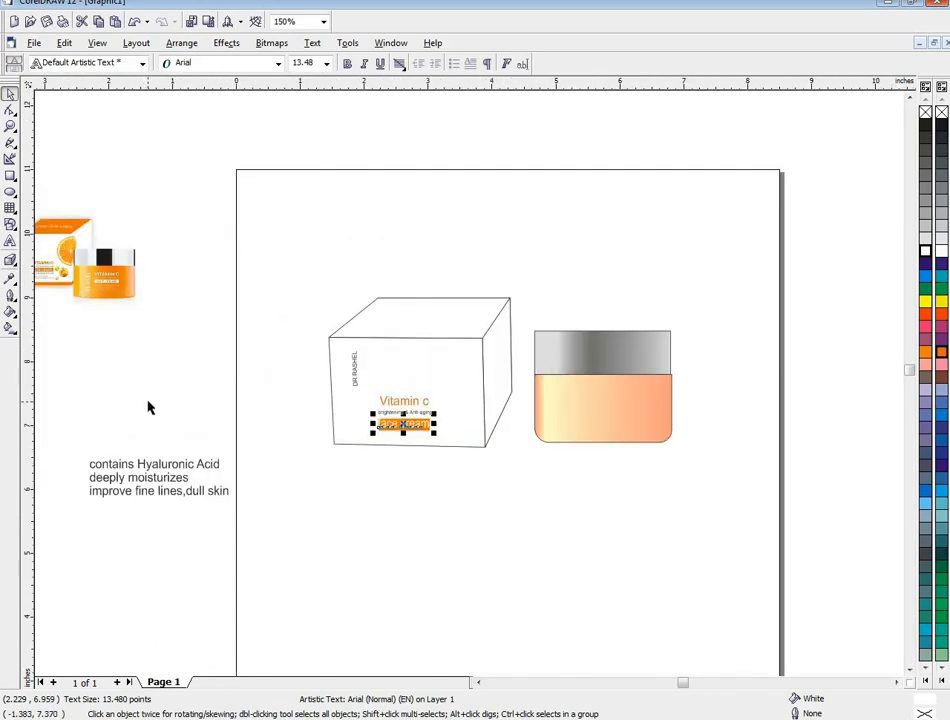
drag(105, 290, 218, 281)
scroll(218, 281, up, 1)
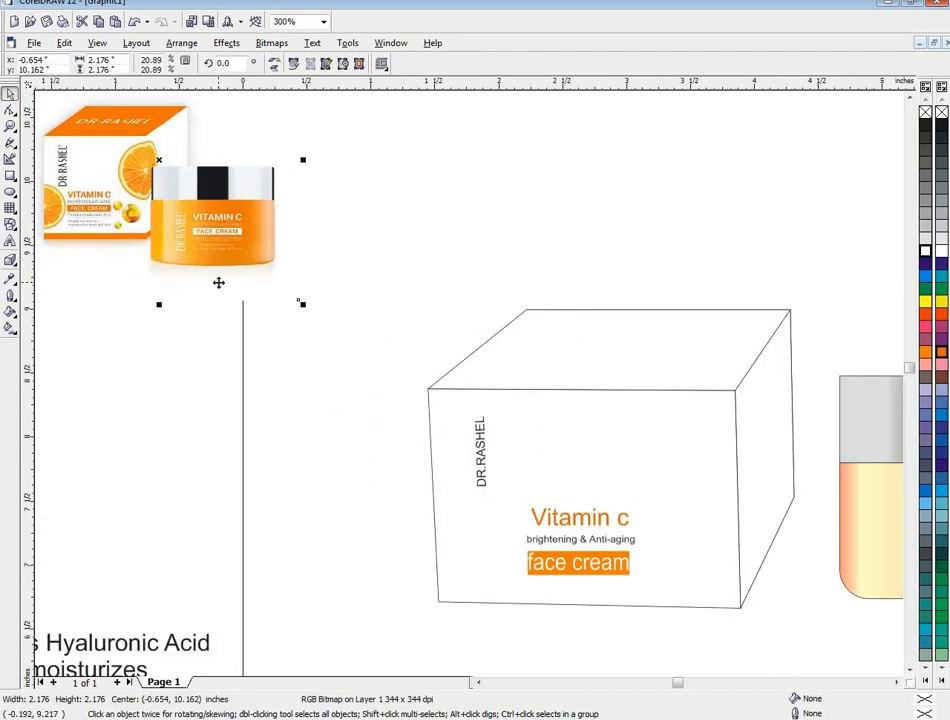
- Move the three remaining description lines together onto the lower front of the box, at the "face cream" label
scroll(218, 282, down, 1)
scroll(226, 365, down, 1)
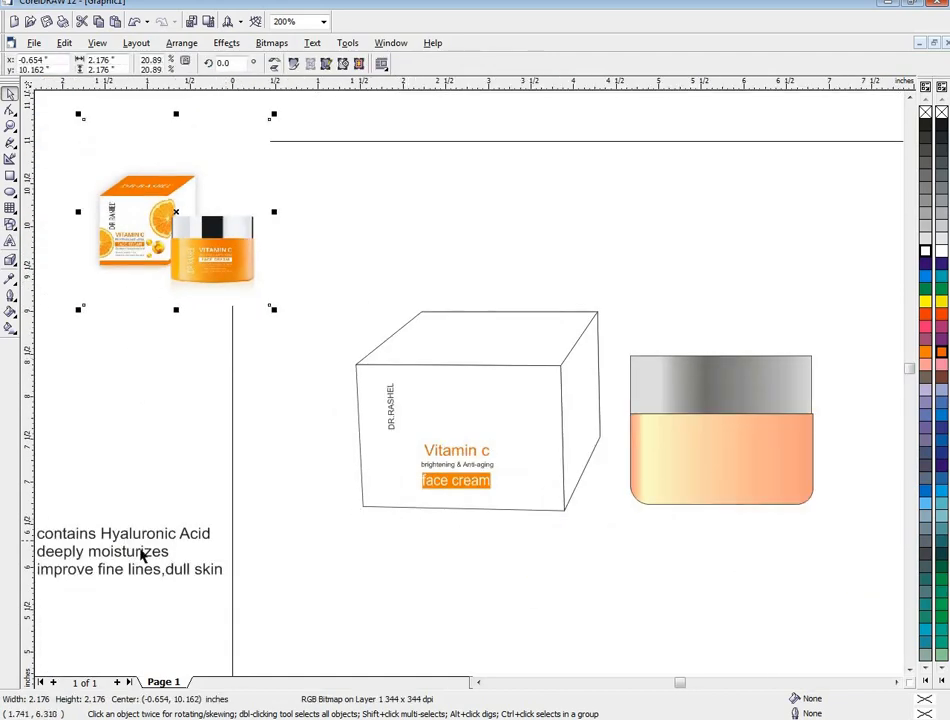
scroll(63, 553, down, 1)
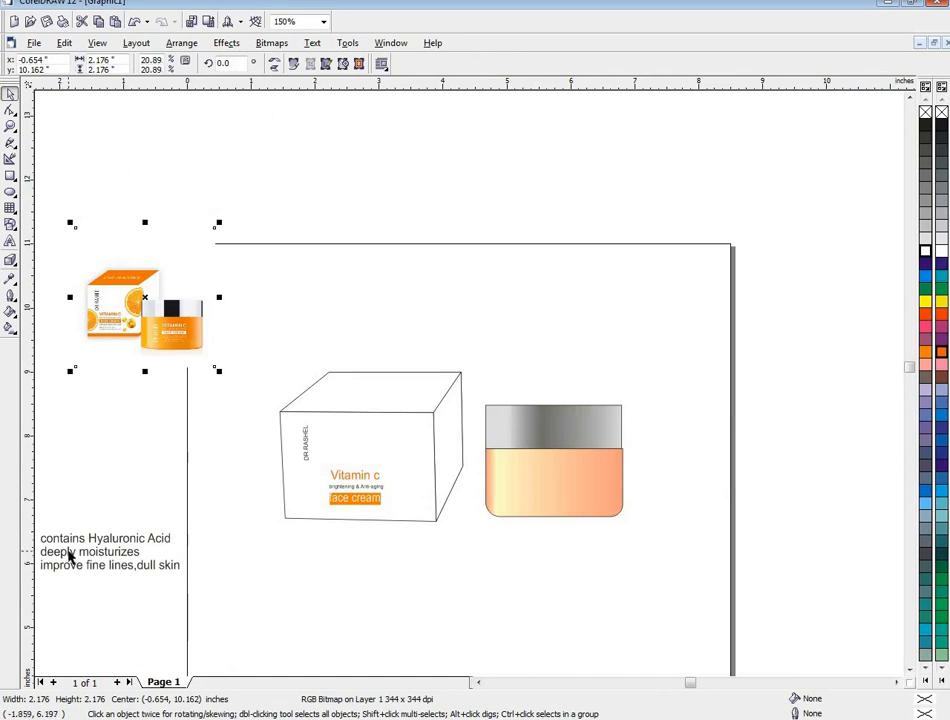
click(69, 556)
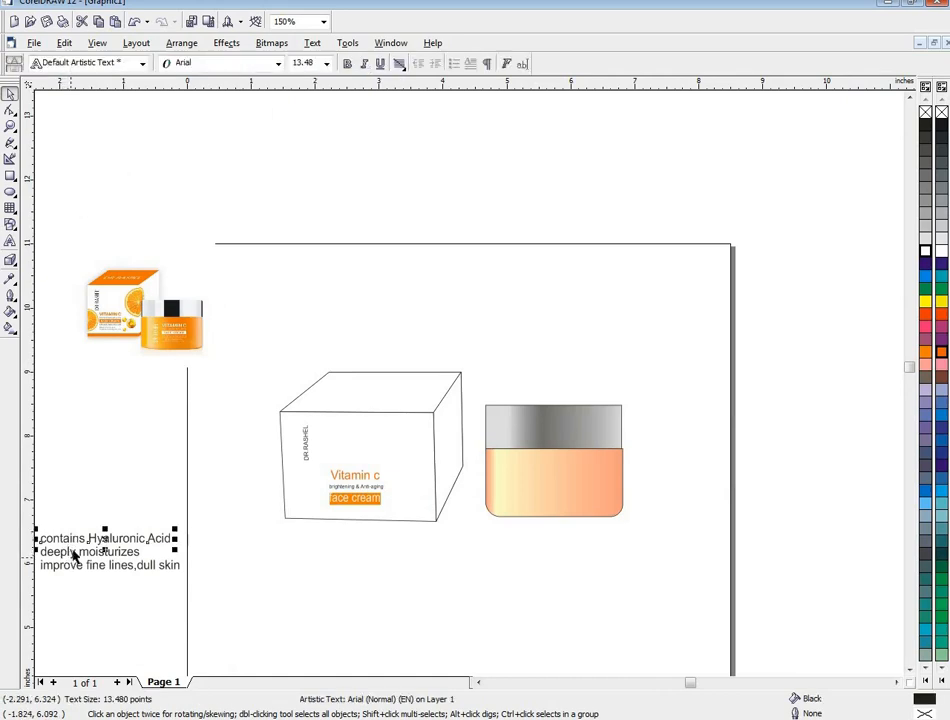
key(Escape)
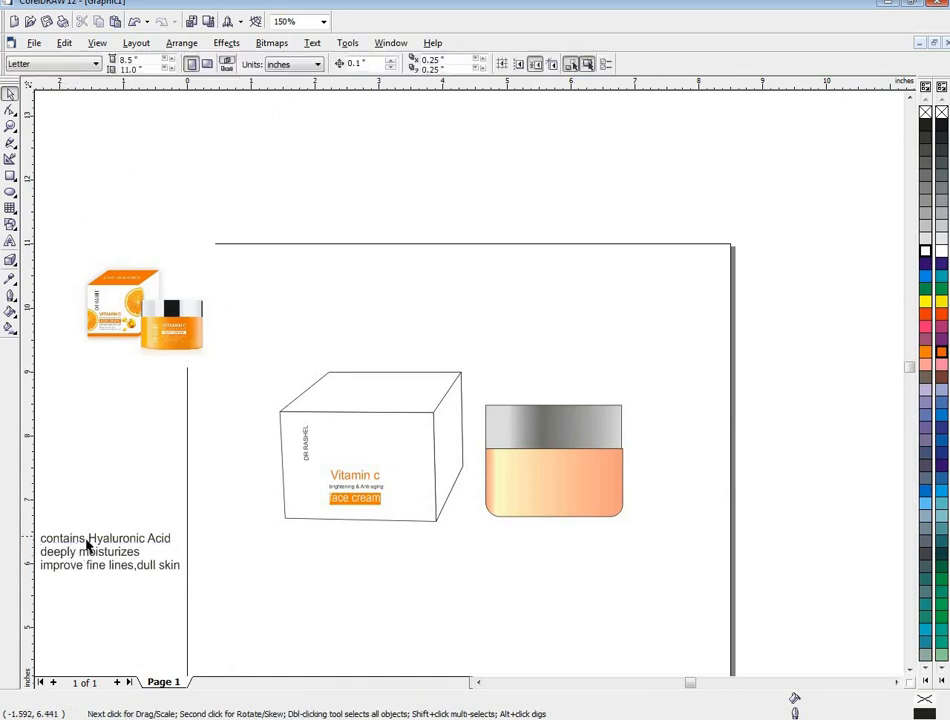
click(88, 545)
shift+click(90, 564)
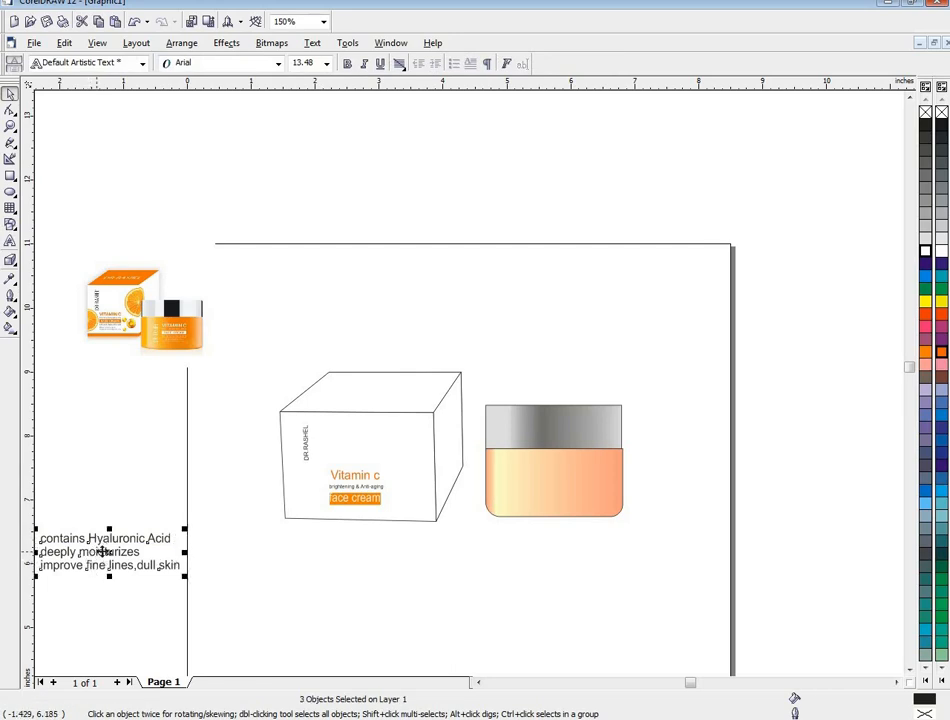
drag(98, 550, 366, 518)
- Shrink the three description lines to about 2.075 pt and place them below the left half of the "face cream" label
scroll(369, 517, up, 1)
scroll(370, 522, up, 5)
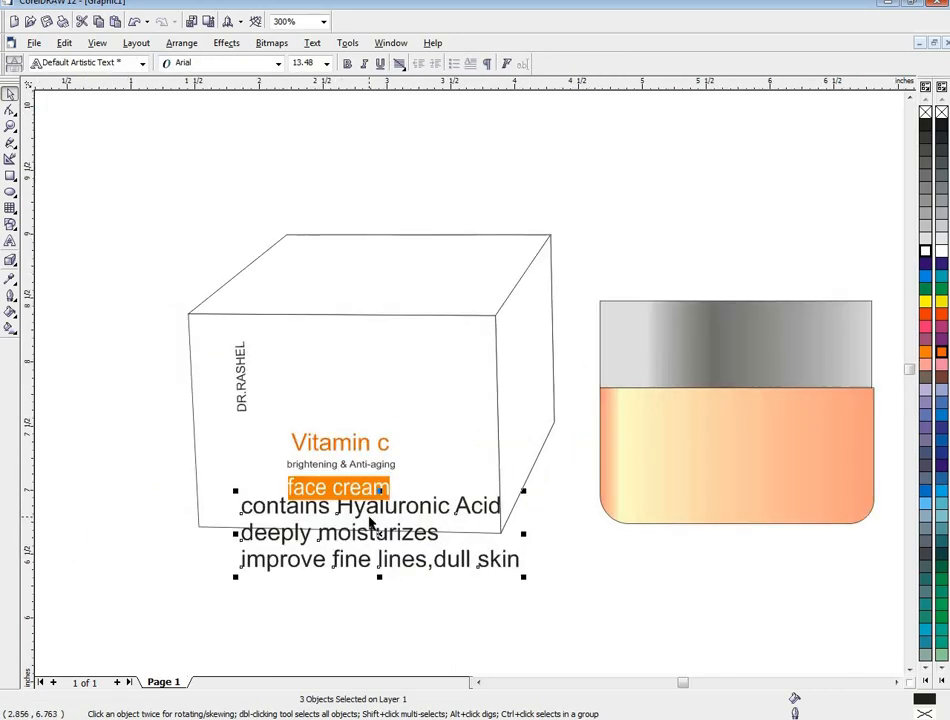
scroll(562, 626, down, 1)
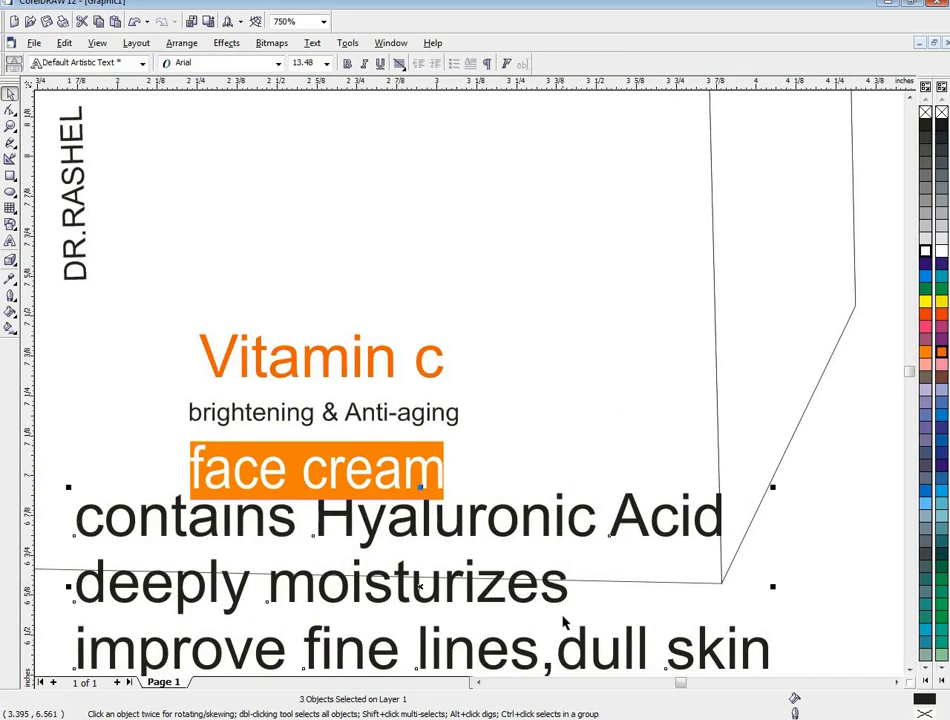
click(911, 669)
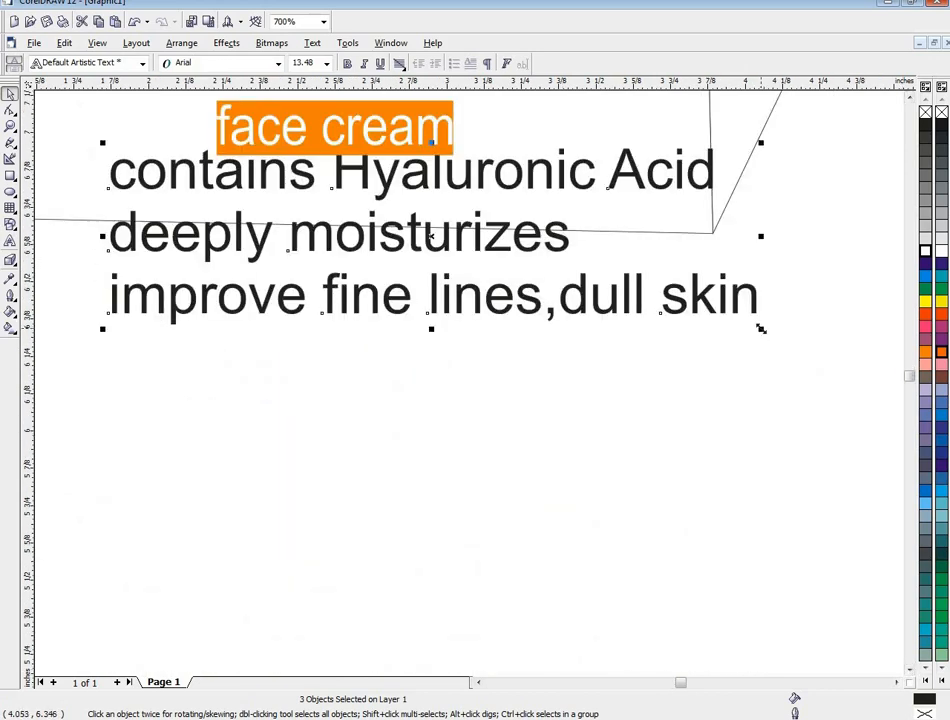
drag(760, 328, 535, 255)
drag(419, 233, 288, 190)
click(286, 189)
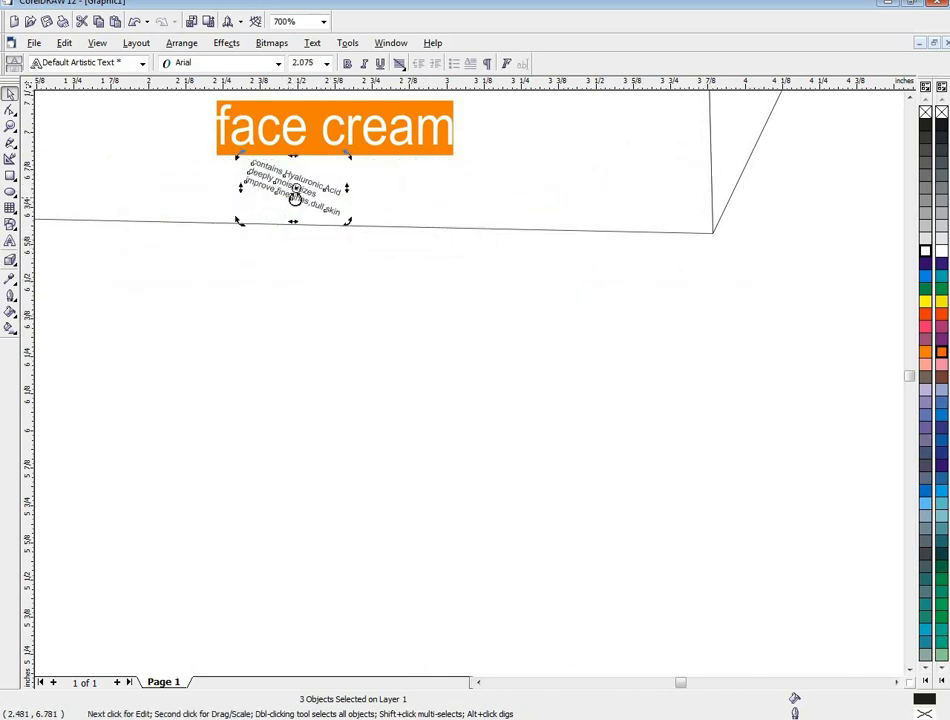
key(ctrl+z)
- Stretch the three small description lines horizontally to nearly the width of the orange "face cream" label
click(300, 190)
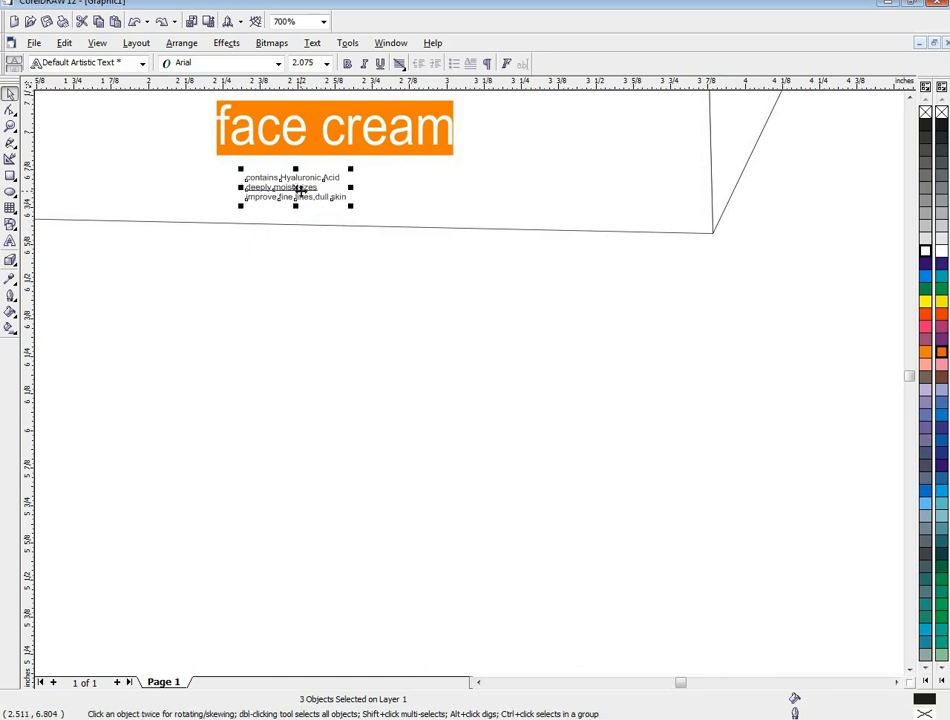
drag(300, 190, 443, 195)
scroll(446, 201, down, 1)
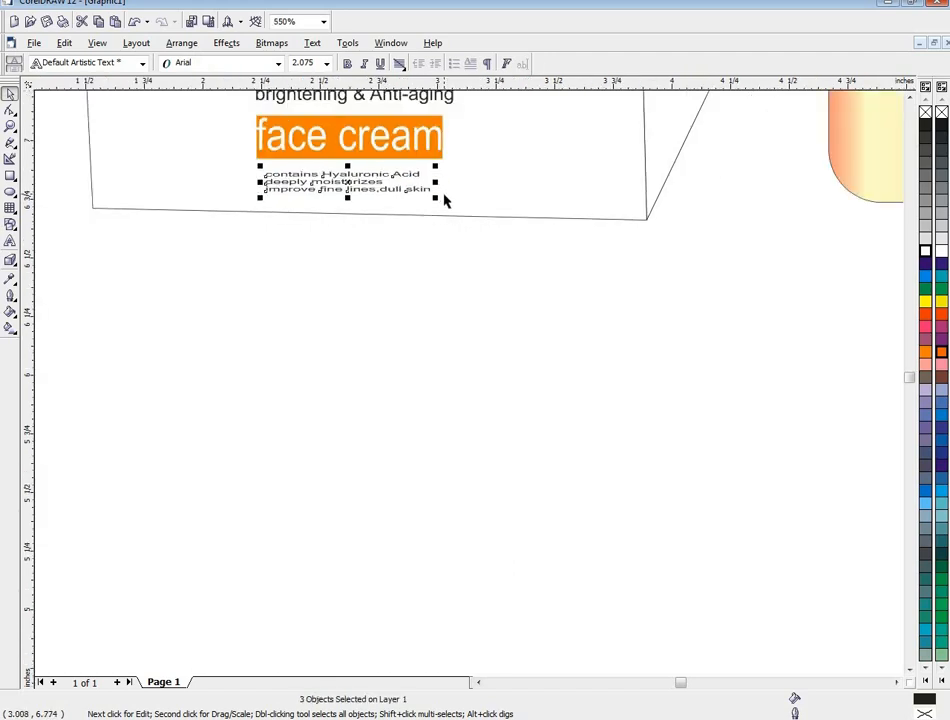
- Reposition the reference picture over the page's upper left corner, centred at about X 0.287, Y 10.557 inches
scroll(446, 201, down, 3)
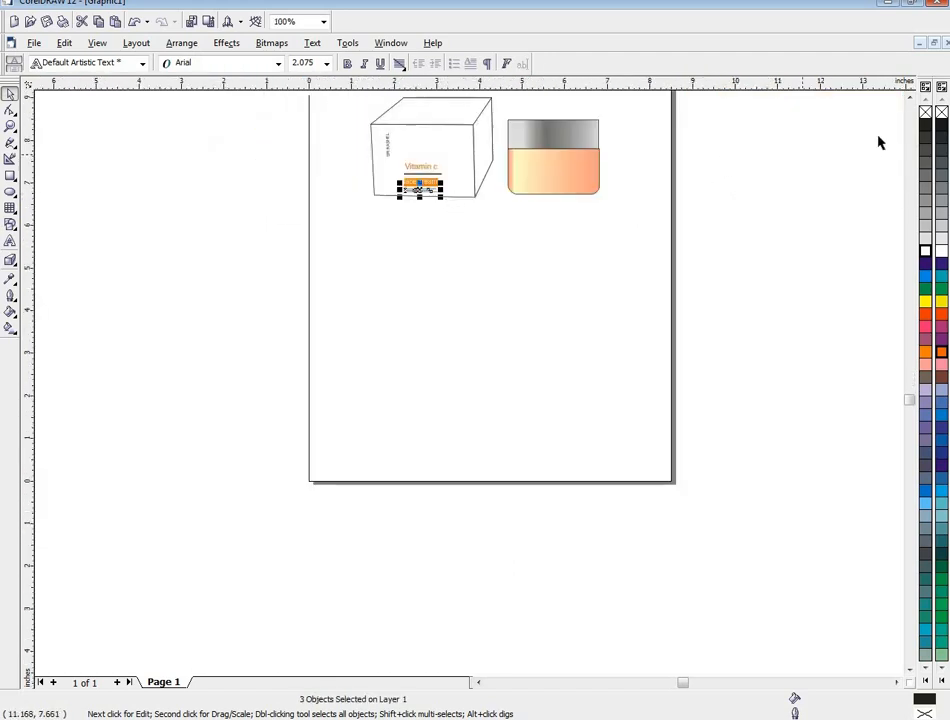
click(909, 99)
click(909, 99)
click(909, 99)
scroll(497, 334, up, 1)
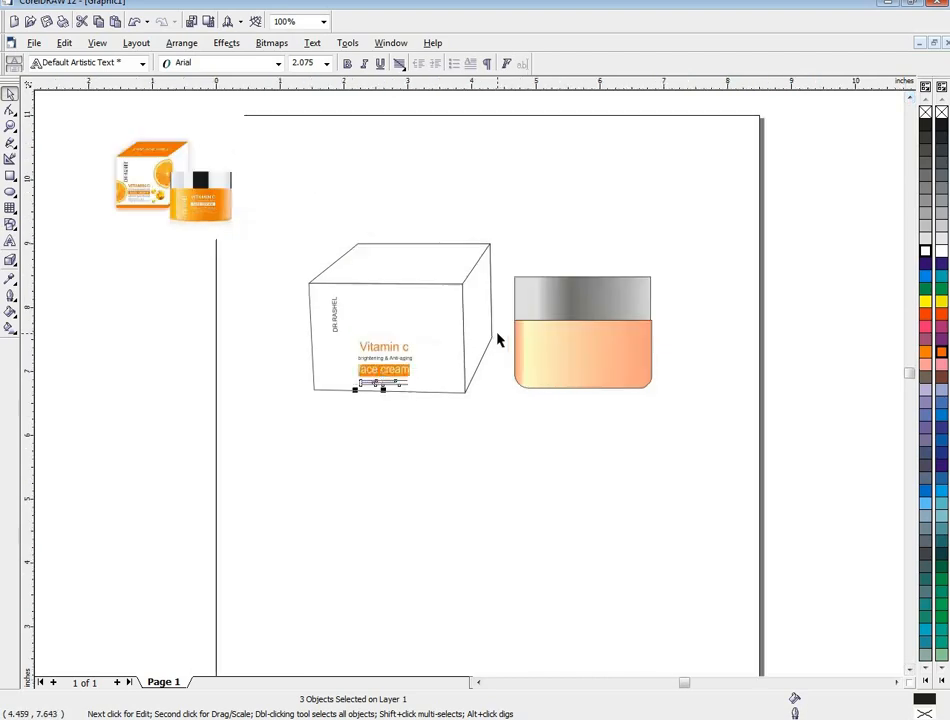
scroll(483, 346, up, 1)
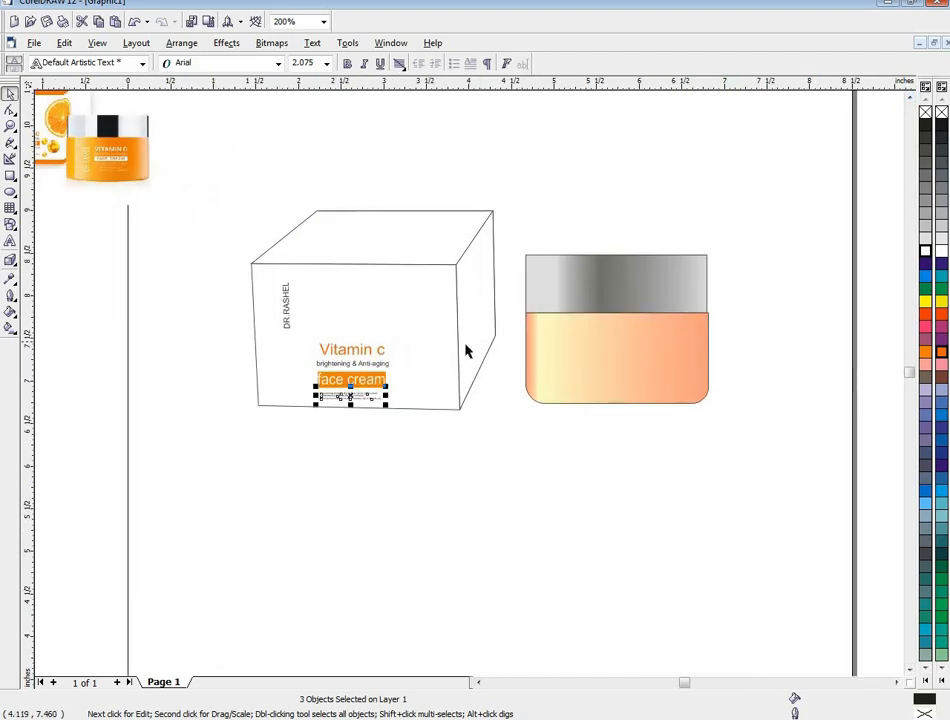
click(218, 155)
scroll(220, 155, up, 1)
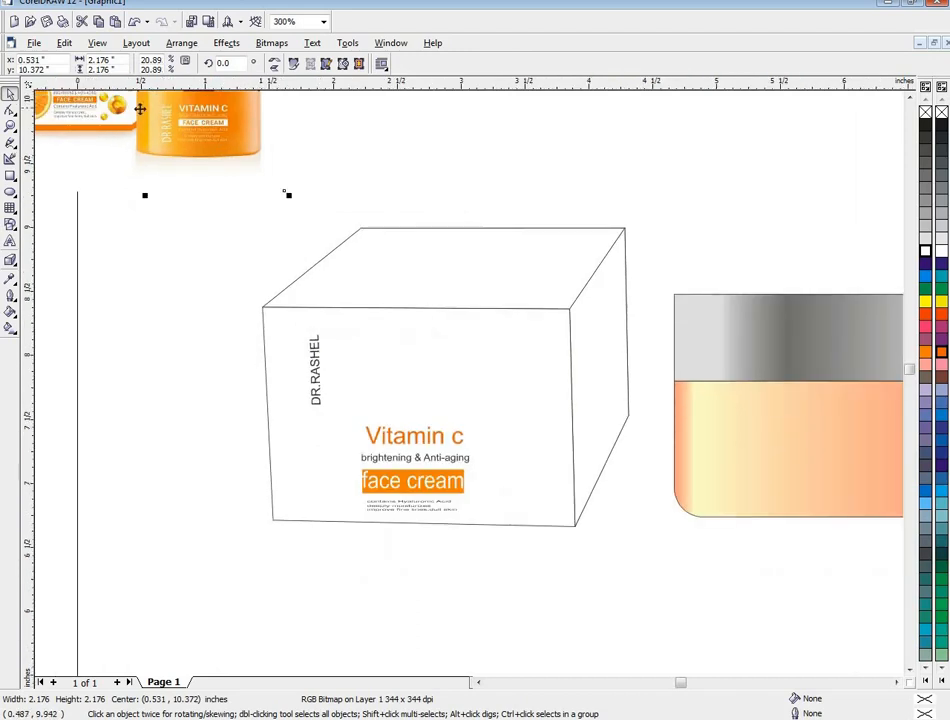
scroll(331, 214, down, 2)
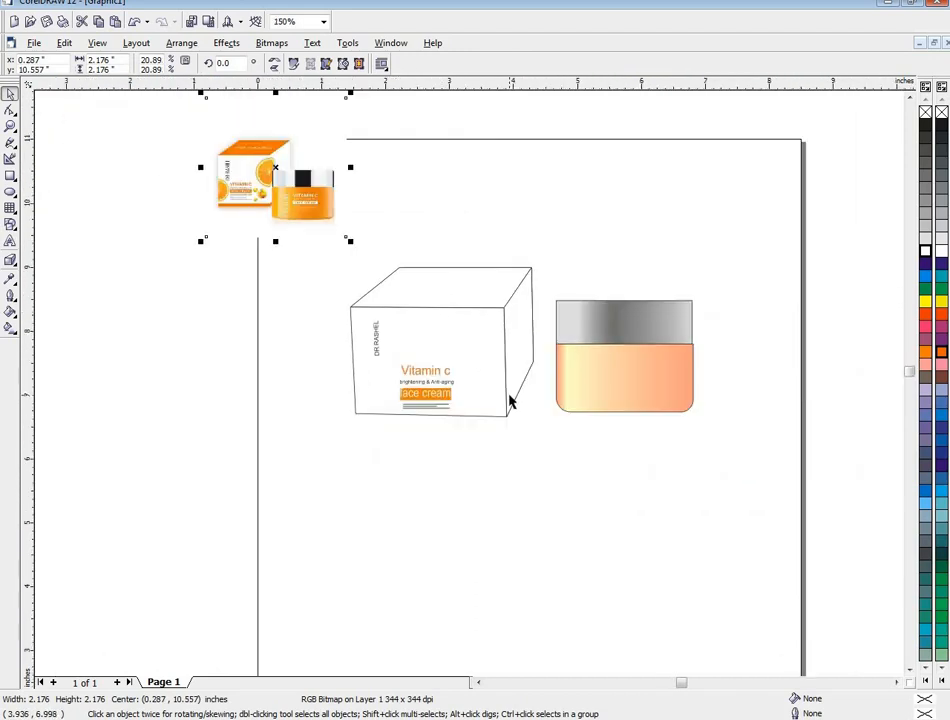
- Draw three upright ellipses right of the text on the box front, two about 0.218 × 0.331 in and one about 0.155 × 0.236 in
scroll(509, 401, up, 1)
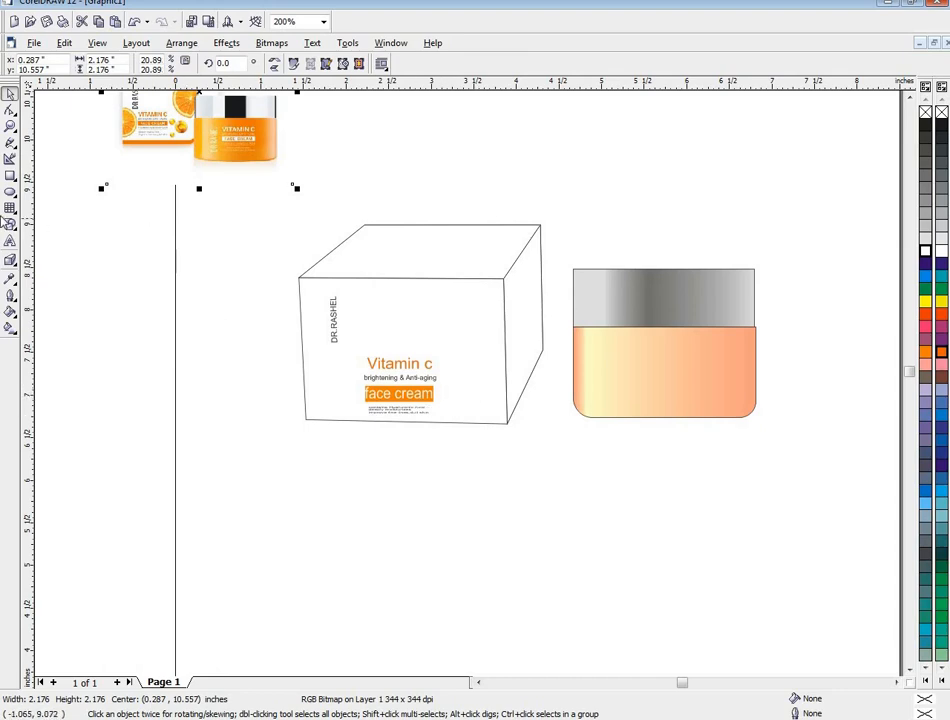
click(10, 192)
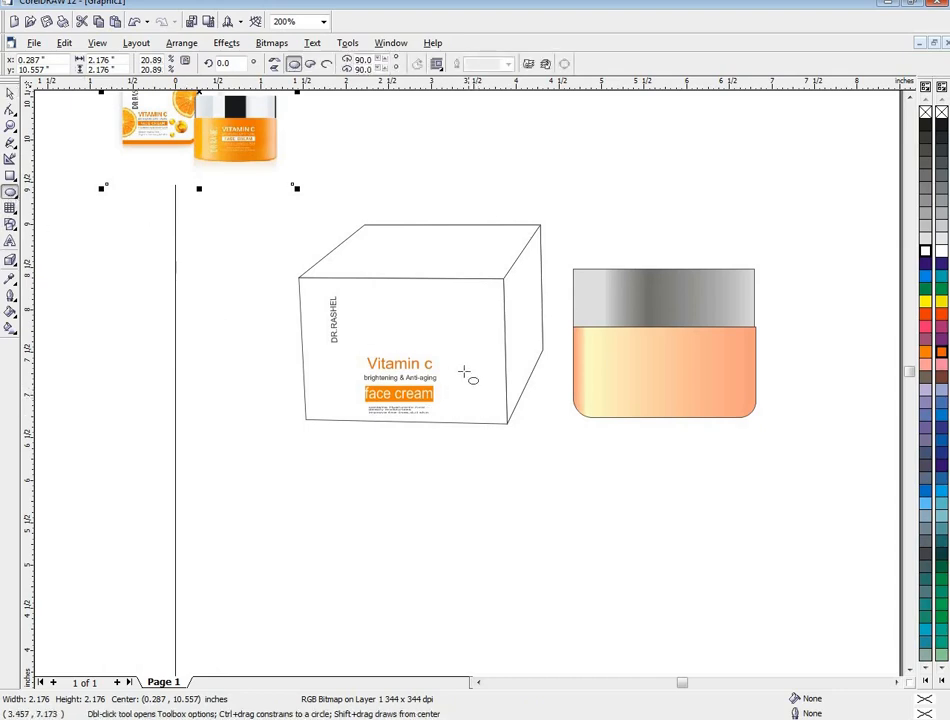
mouse_move(463, 373)
mouse_down()
mouse_move(486, 404)
mouse_move(453, 363)
mouse_move(473, 386)
mouse_move(450, 402)
mouse_move(458, 396)
mouse_up()
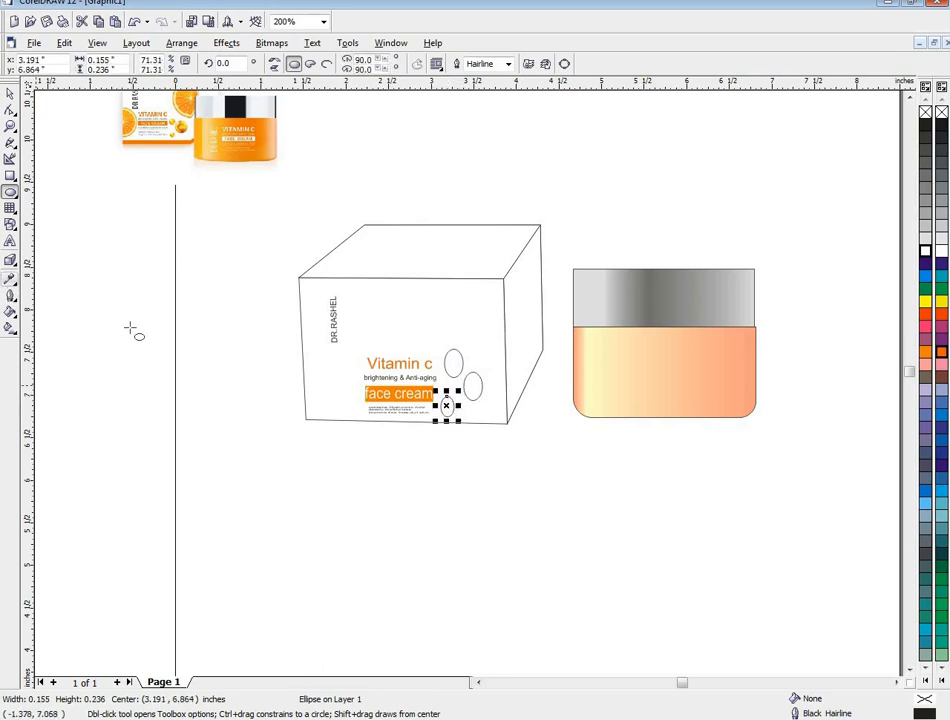
click(453, 372)
- Set up a custom linear fountain fill for the rightmost ellipse with Soft Pink at both the 0% and 100% ends
drag(462, 393, 462, 393)
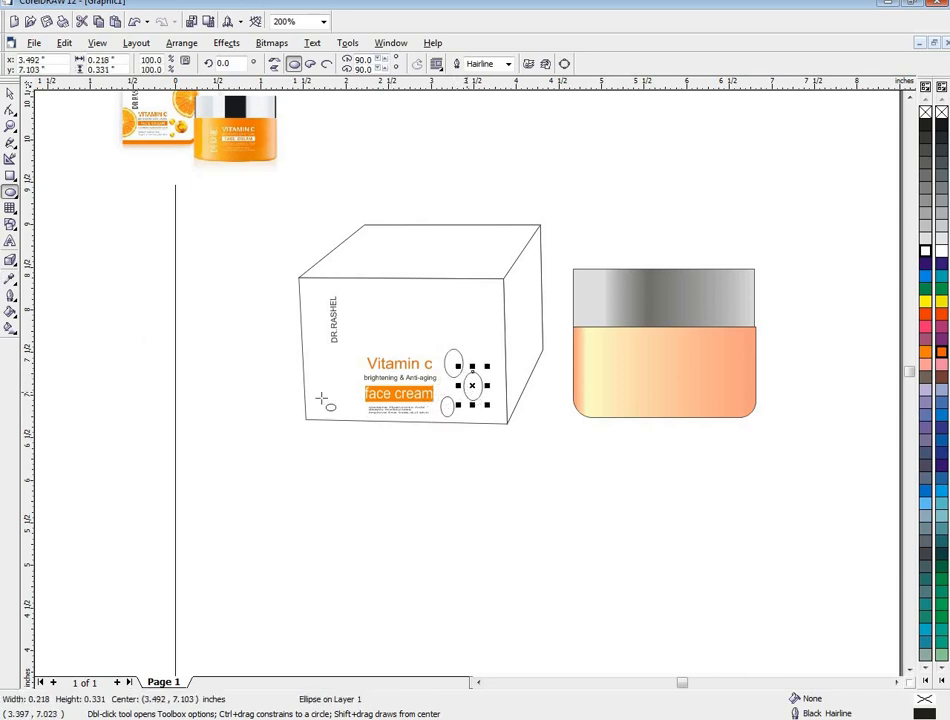
click(9, 328)
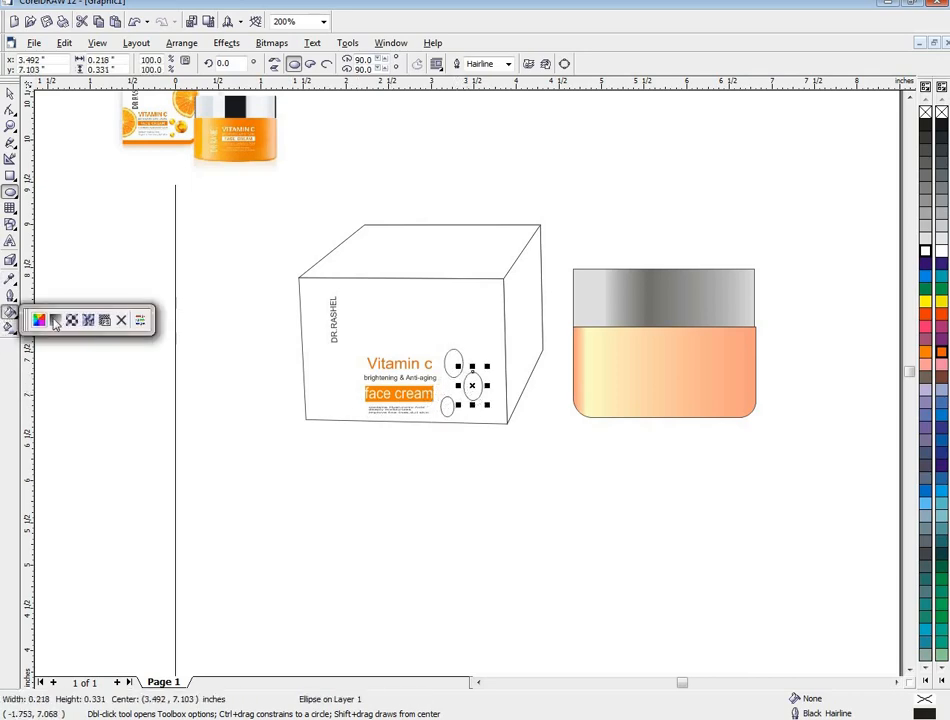
click(53, 318)
click(411, 350)
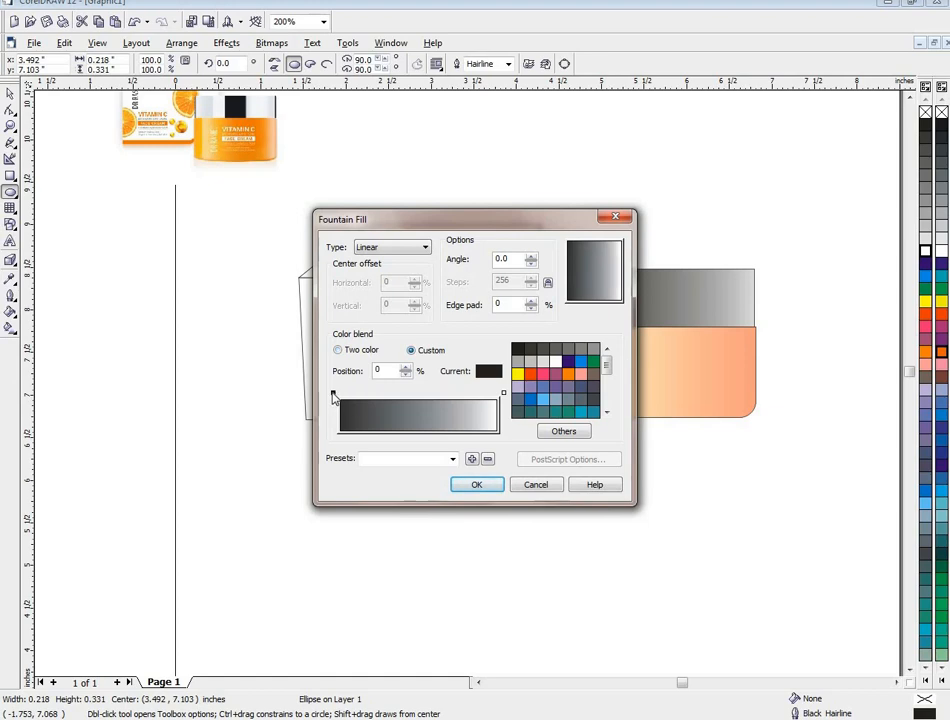
click(333, 393)
click(593, 361)
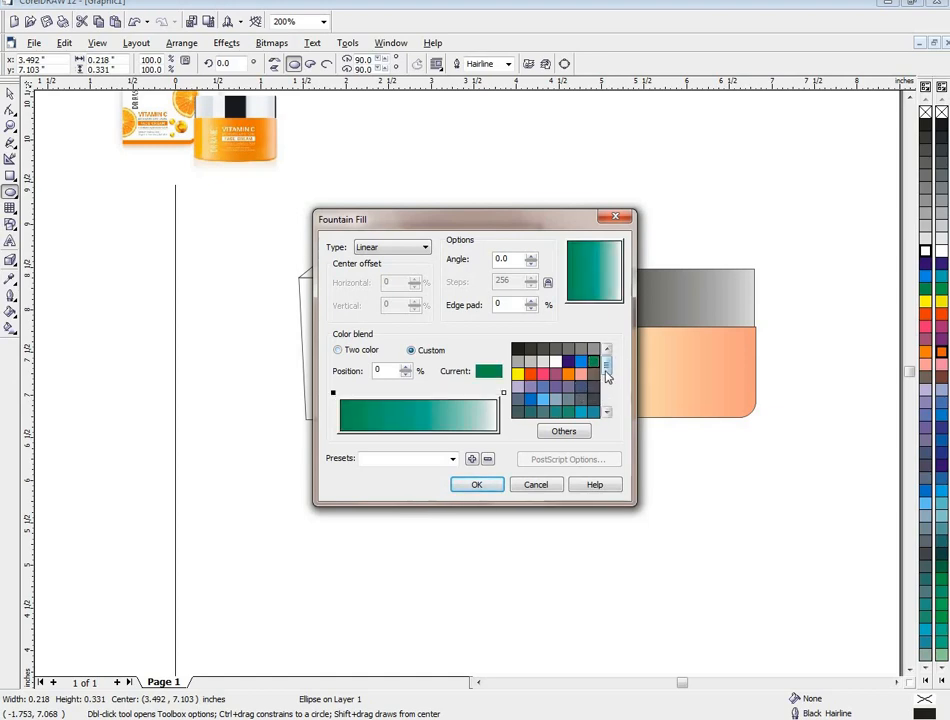
drag(605, 371, 606, 405)
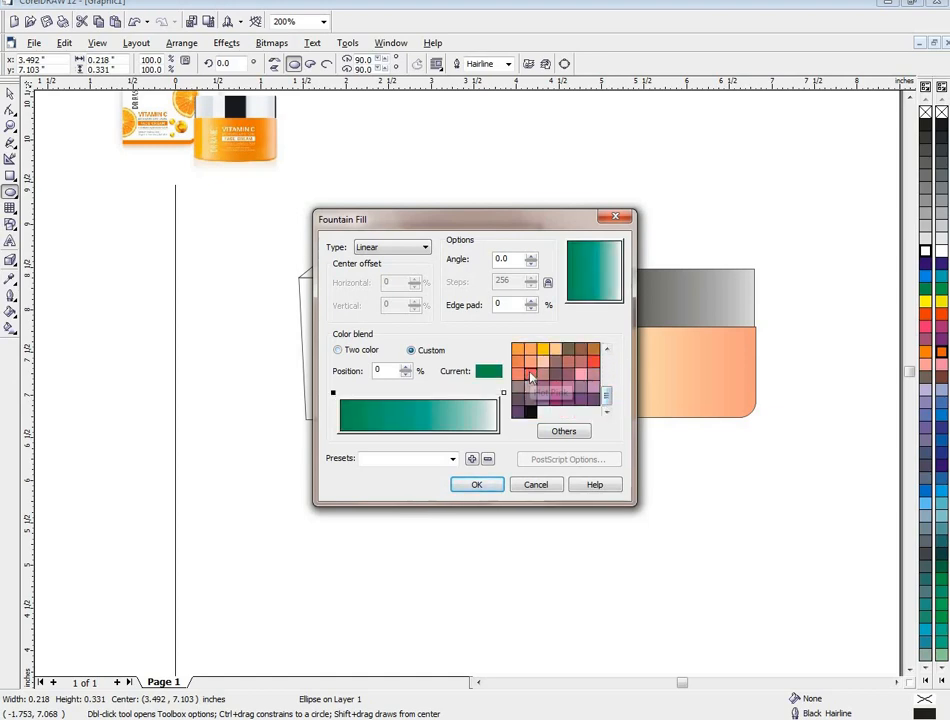
click(530, 361)
click(503, 393)
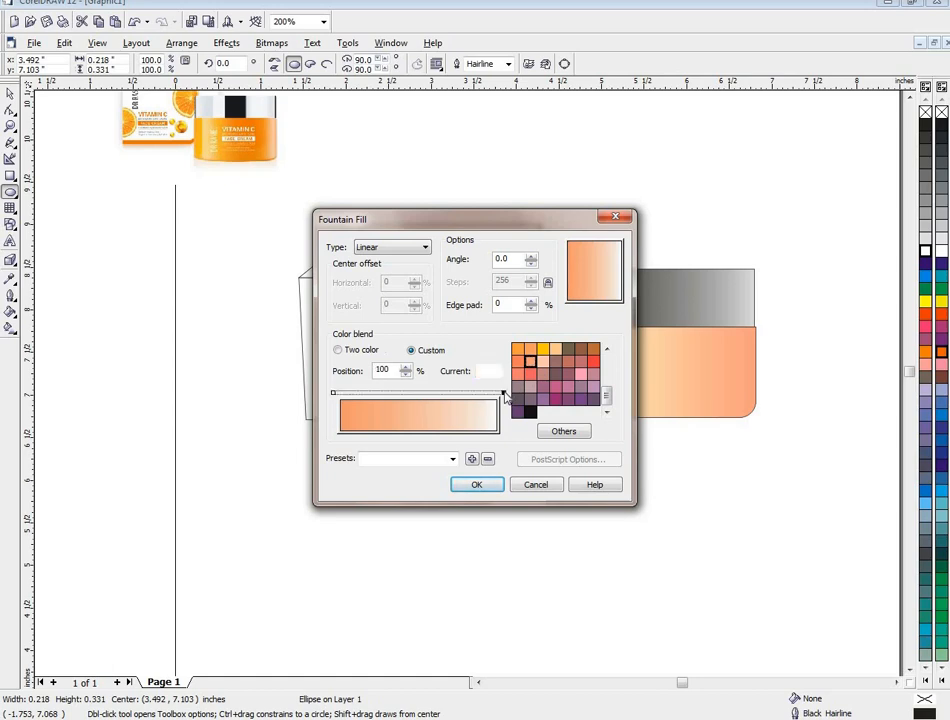
click(528, 363)
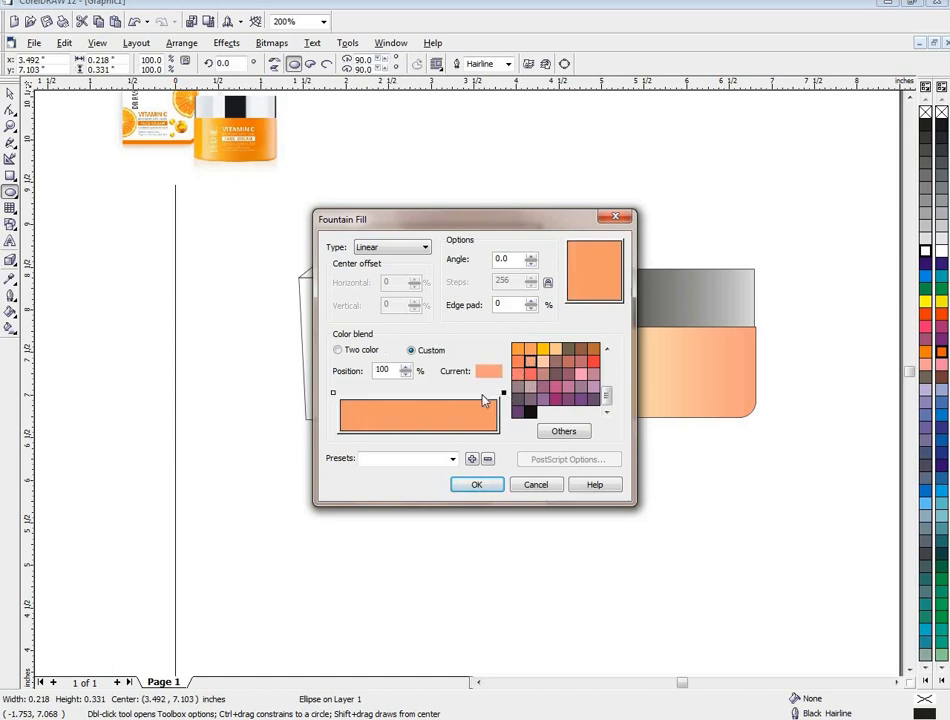
- Add a Hot Pink stop at 90% and an amber yellow stop at 10% to the blend, and apply the fill
double_click(482, 393)
click(531, 375)
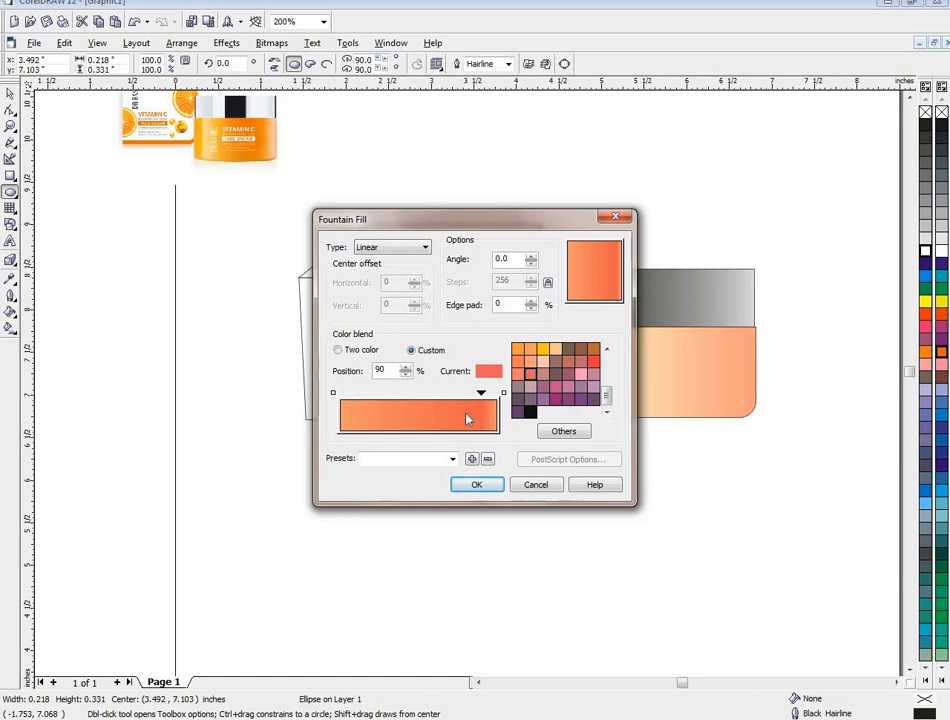
click(352, 398)
double_click(357, 394)
click(545, 350)
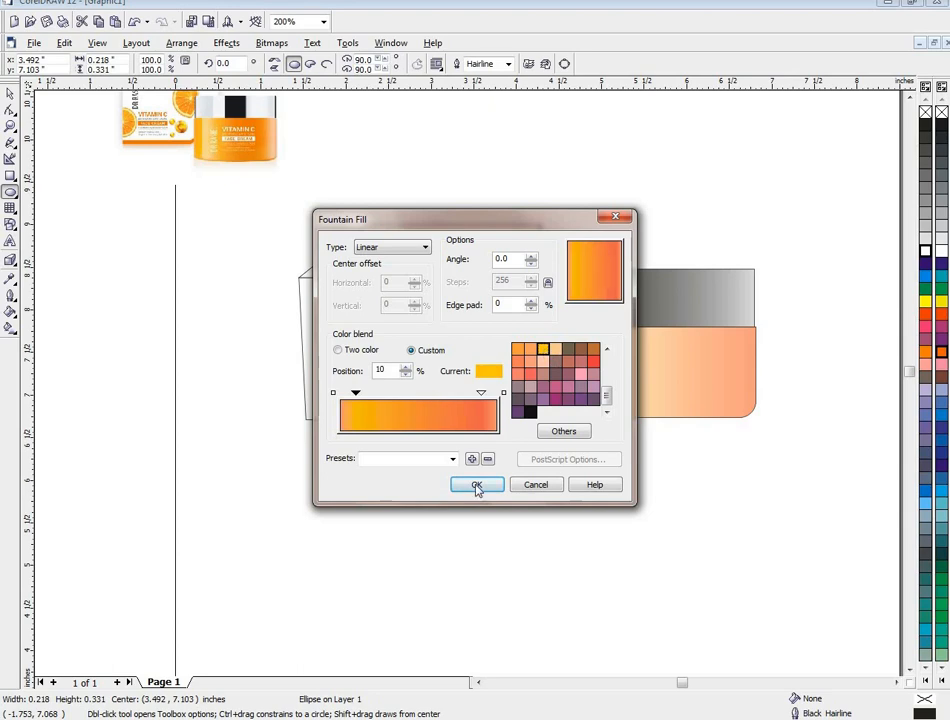
click(477, 486)
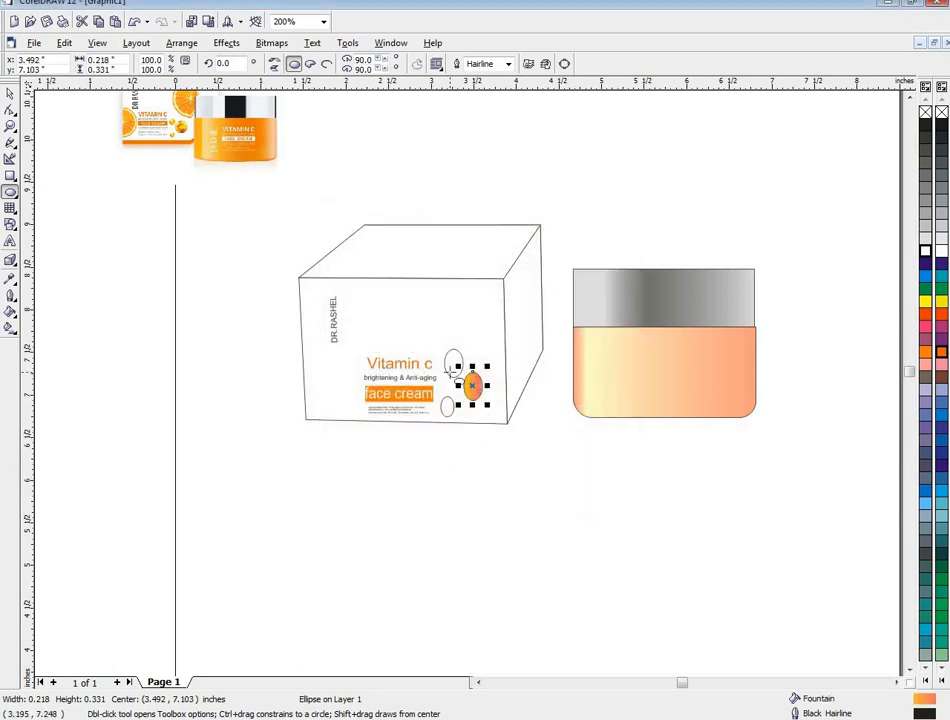
- Fill the upper ellipse with a custom linear fountain fill running from amber yellow at 0% to Hot Pink at 100%
click(445, 361)
click(10, 313)
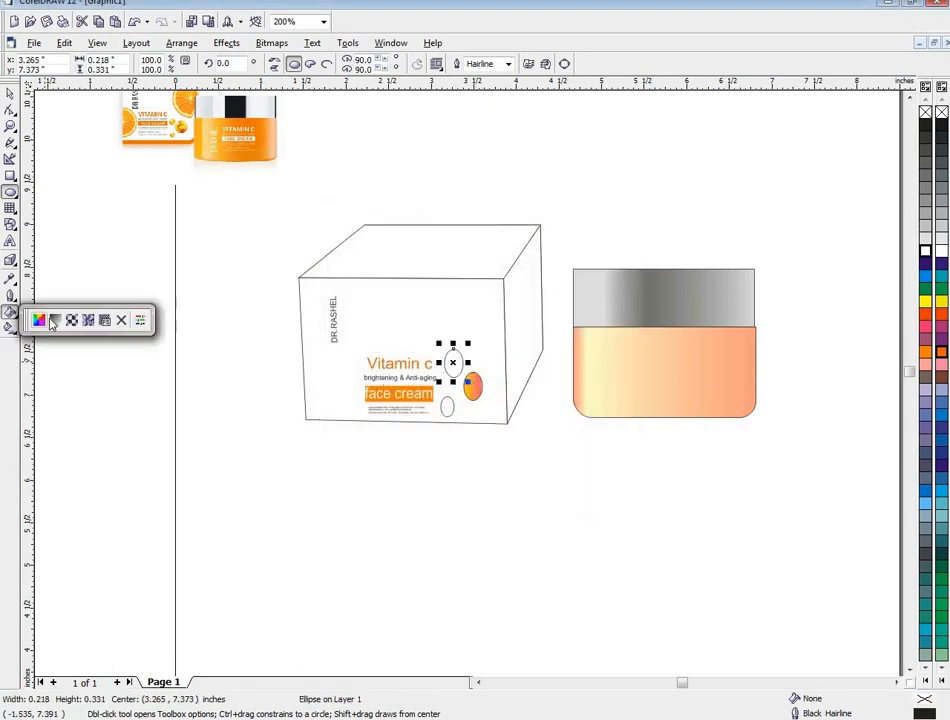
click(45, 318)
click(412, 351)
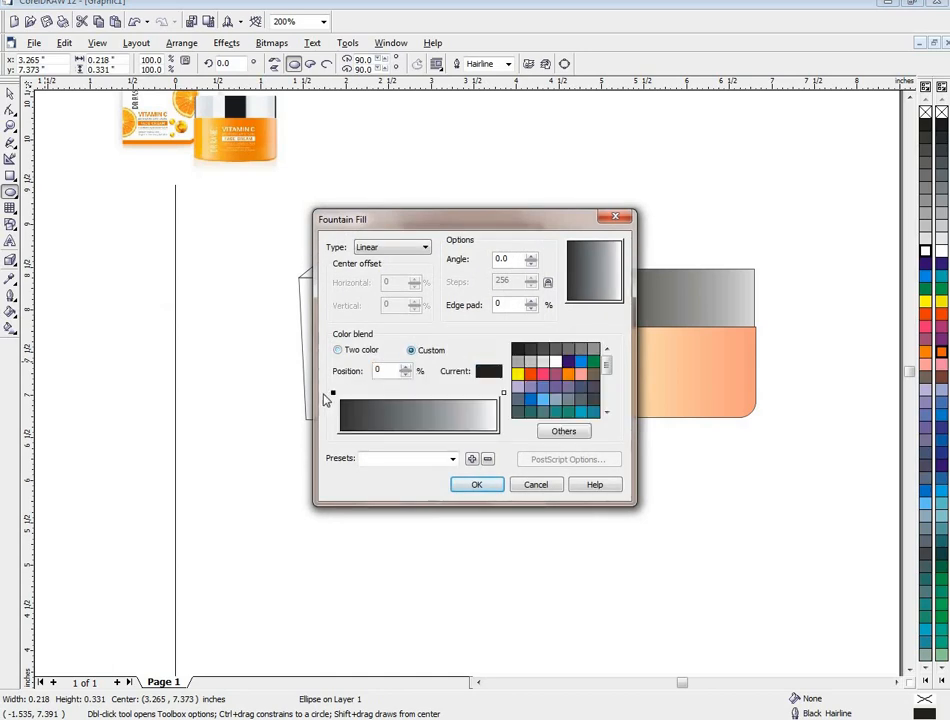
click(333, 393)
drag(606, 365, 609, 394)
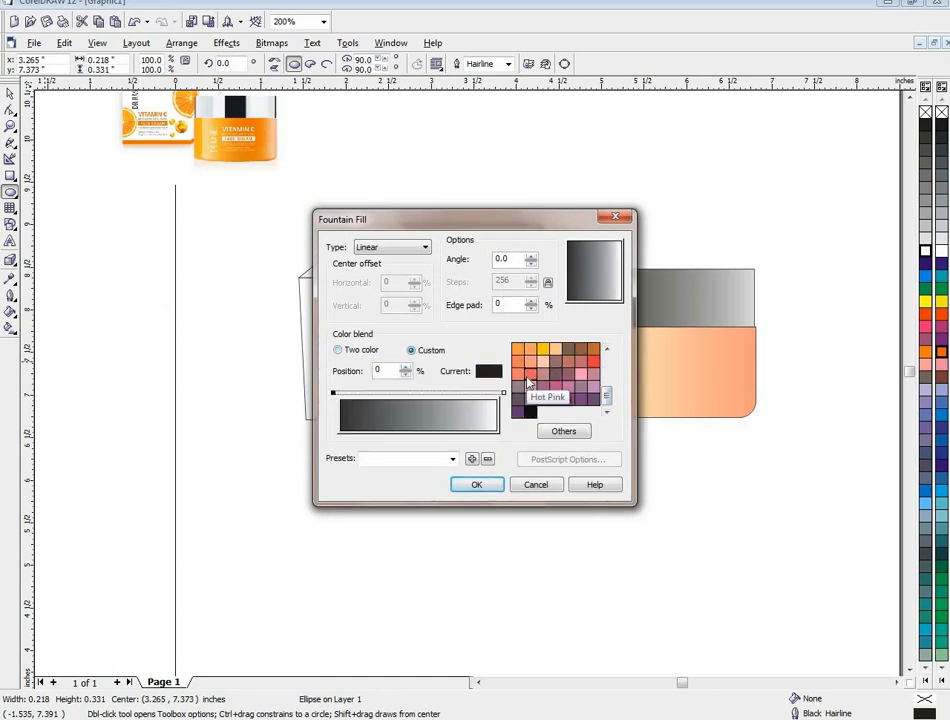
click(531, 357)
click(542, 352)
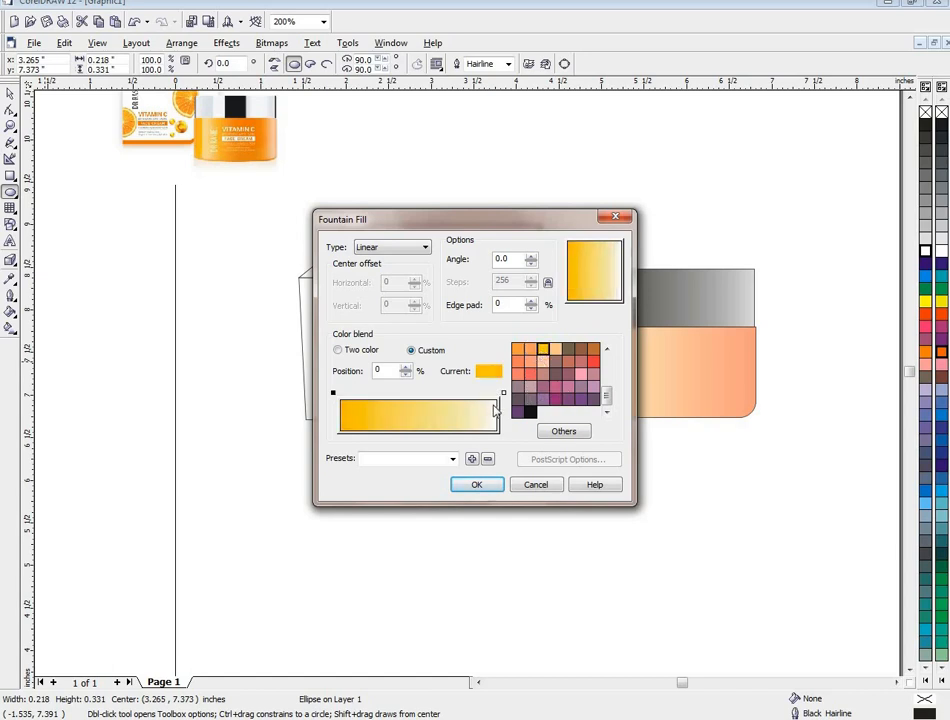
click(503, 393)
click(530, 373)
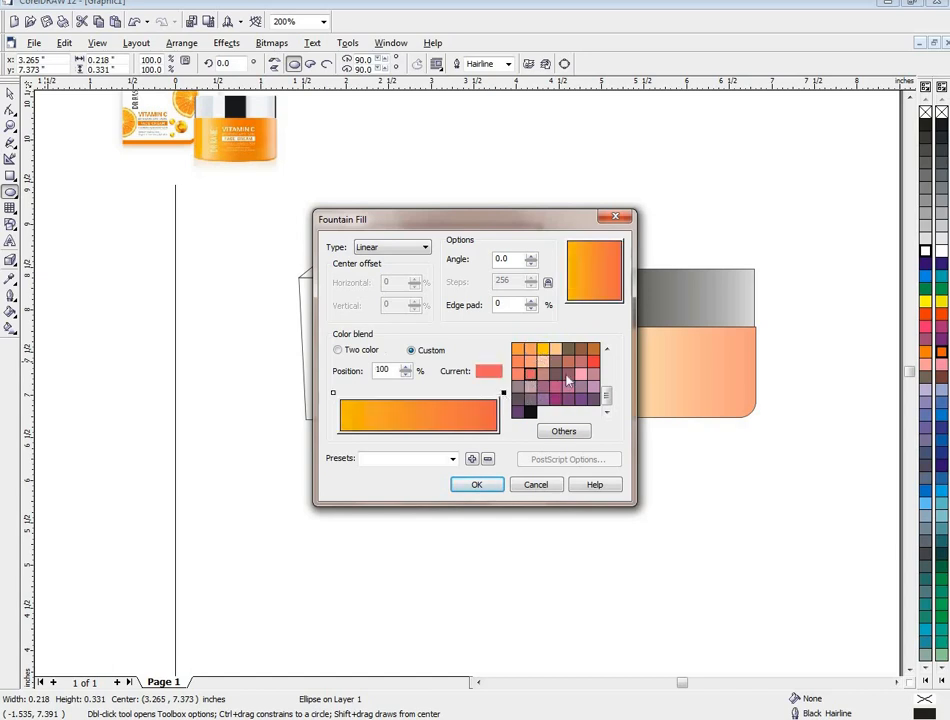
click(479, 484)
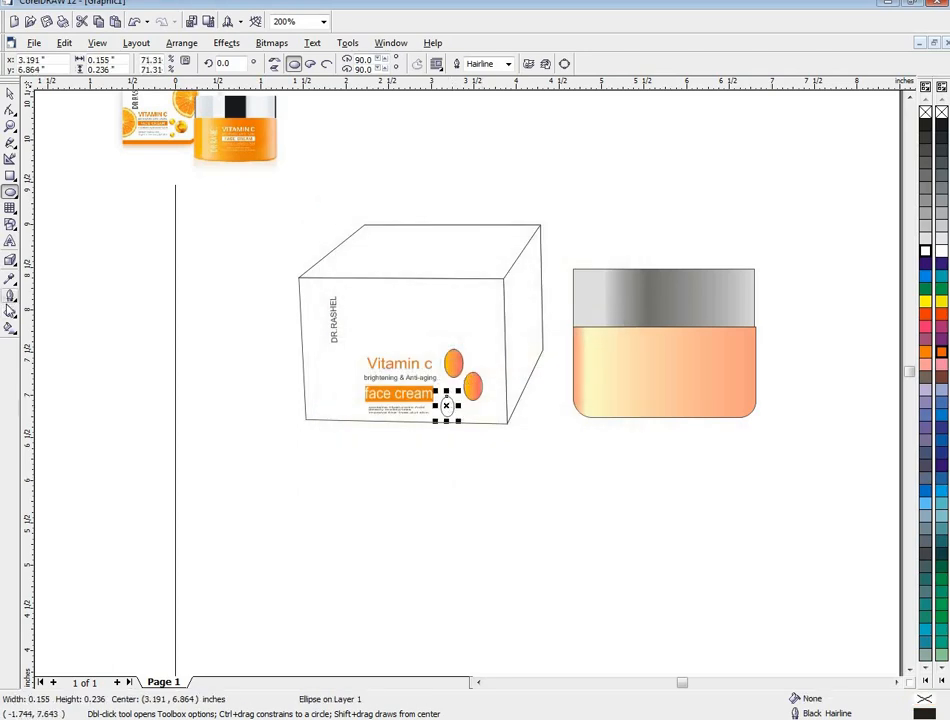
- Give the small lower ellipse a custom linear fountain fill from amber yellow at 0% to Hot Pink at 100%
click(10, 312)
click(55, 319)
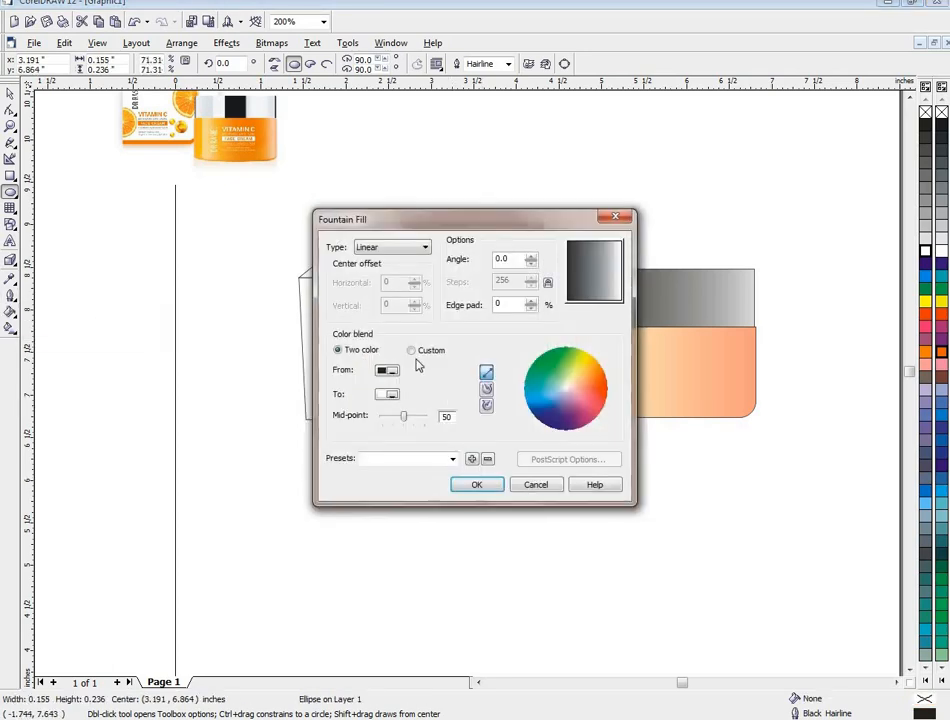
click(411, 350)
click(334, 394)
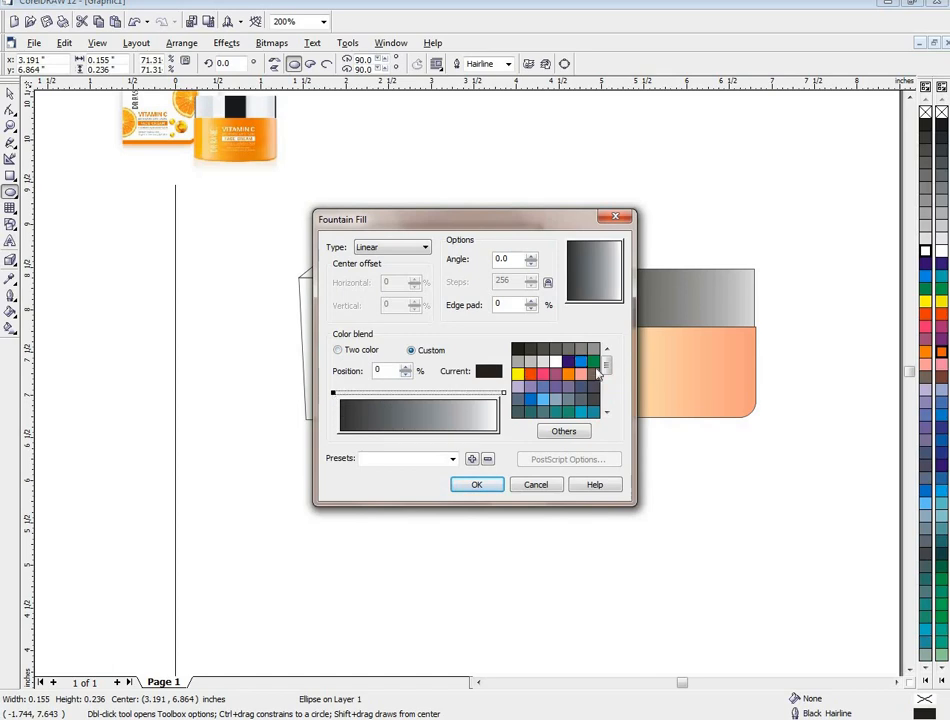
scroll(597, 372, down, 3)
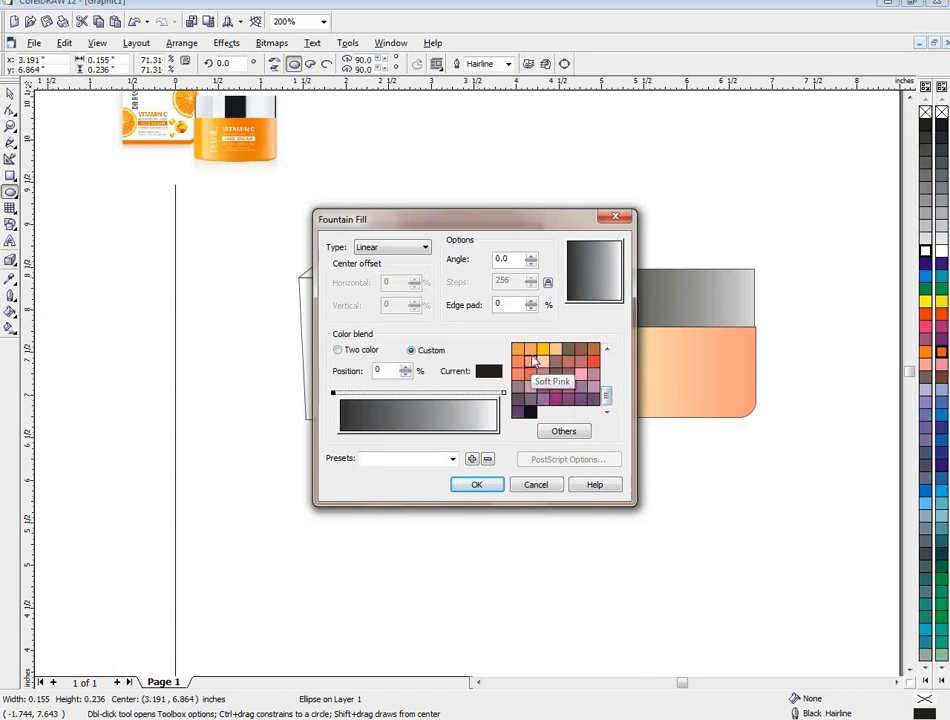
click(542, 349)
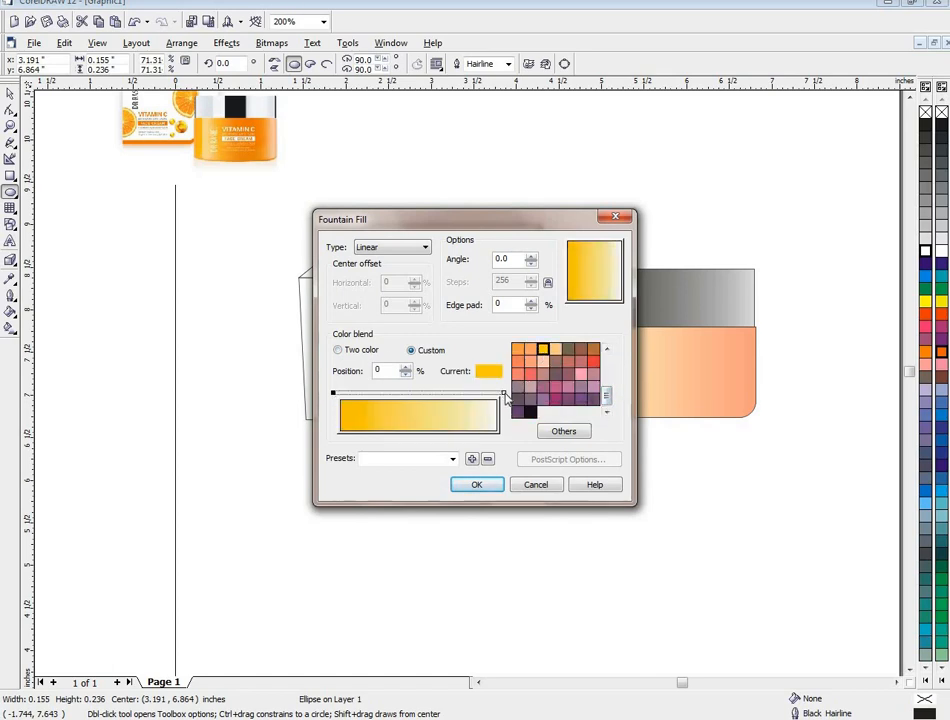
click(503, 393)
click(529, 373)
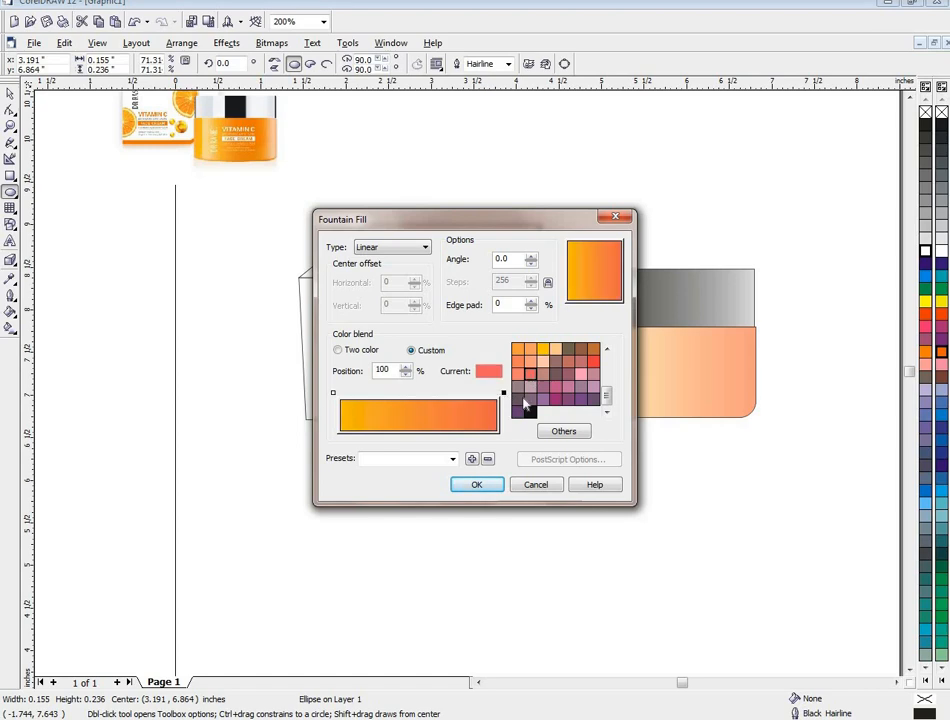
click(479, 486)
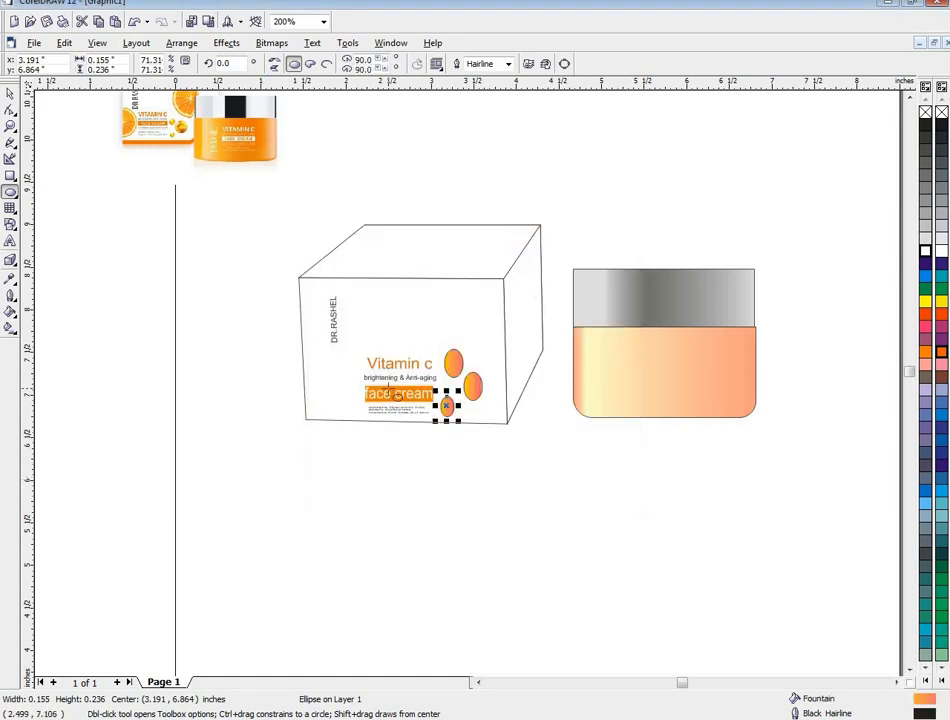
- Import the orange slice image and place it below the box at about 1.575 × 1.603 in
scroll(389, 390, down, 1)
scroll(389, 390, up, 1)
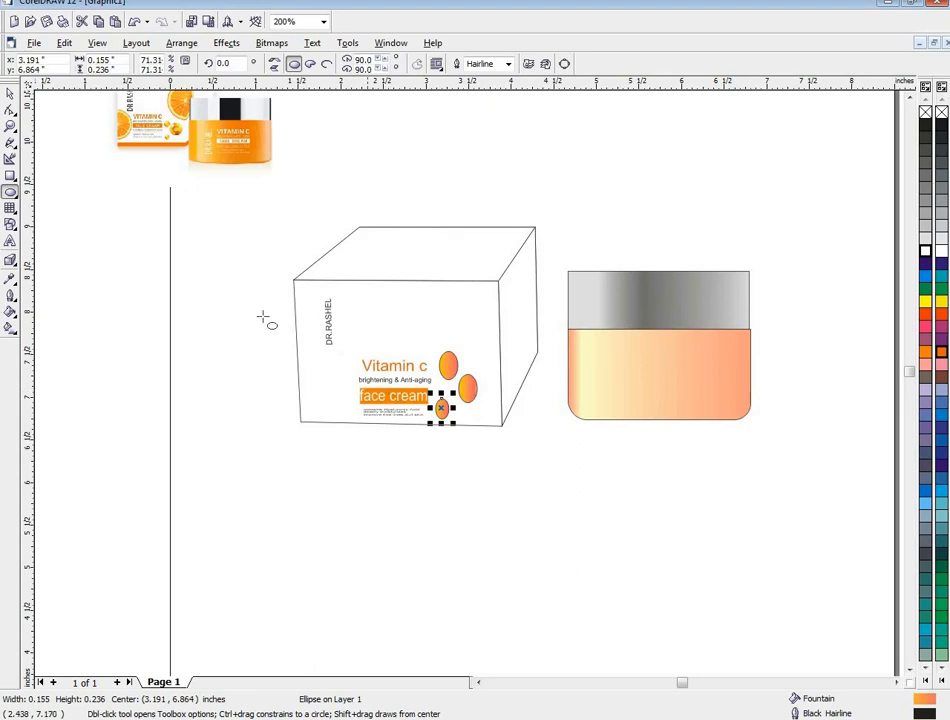
click(10, 93)
right_click(173, 377)
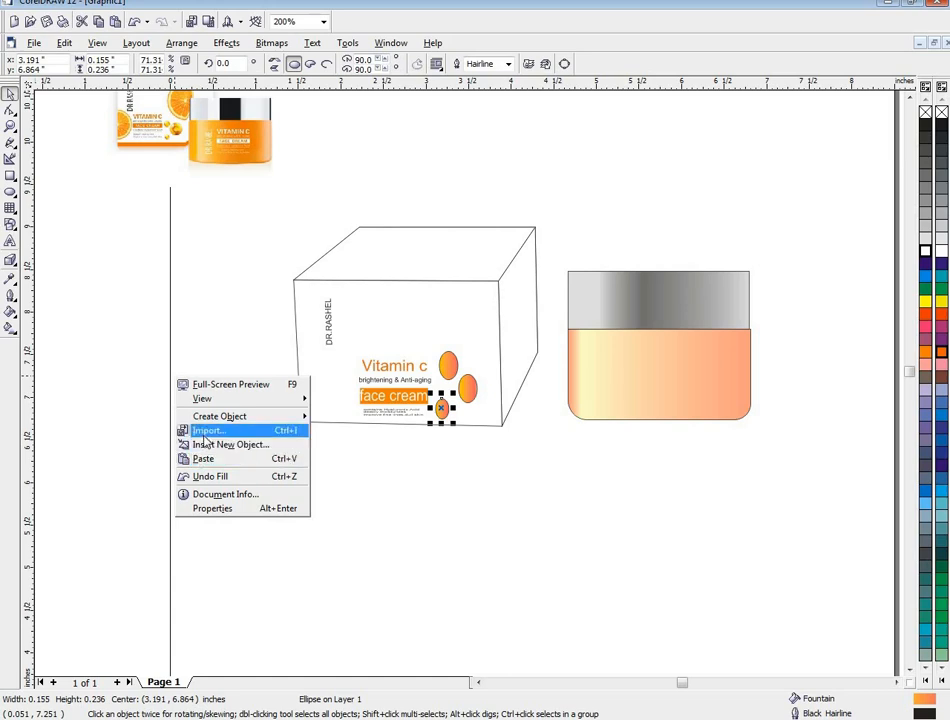
click(205, 430)
drag(628, 258, 627, 330)
click(439, 262)
click(598, 510)
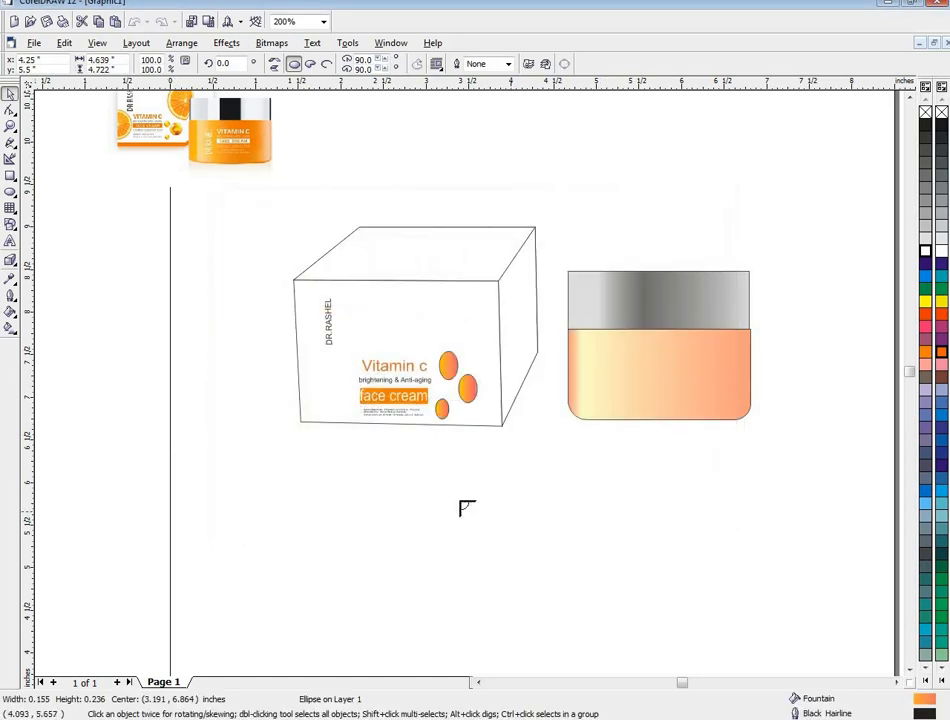
drag(288, 452, 500, 604)
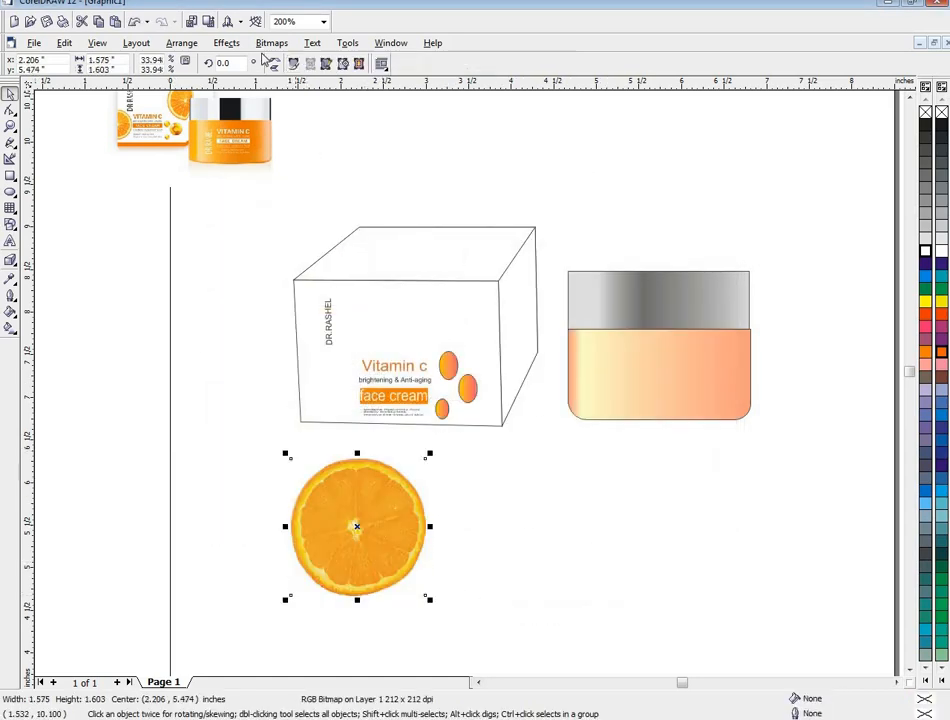
- Hide the orange slice's white background with a bitmap color mask at 25% tolerance and move the slice to about x 3.605, y 5.317 in
click(226, 43)
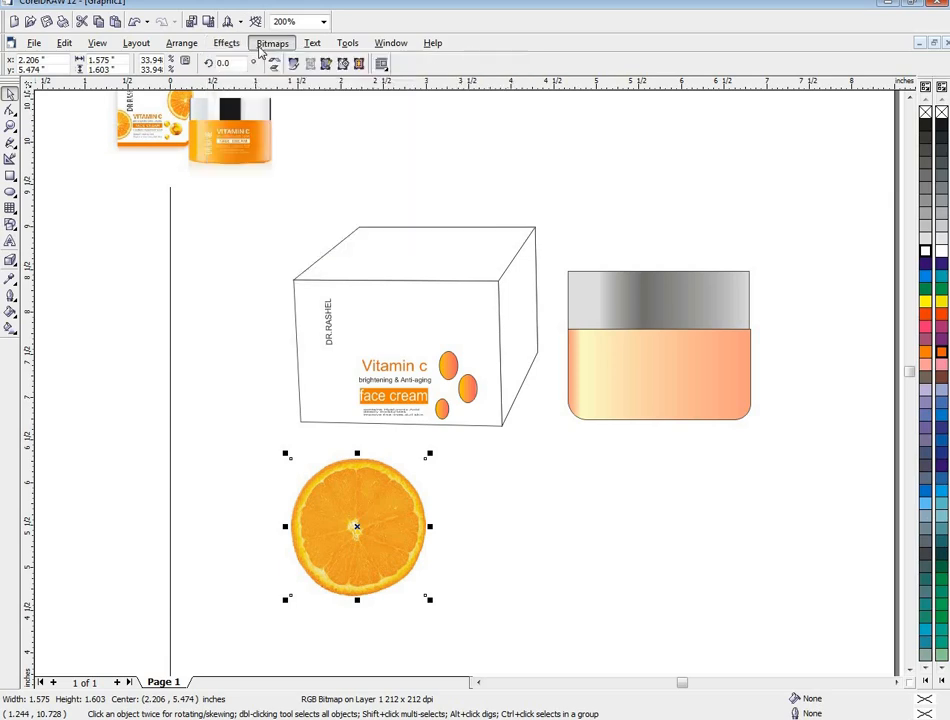
click(272, 43)
click(300, 163)
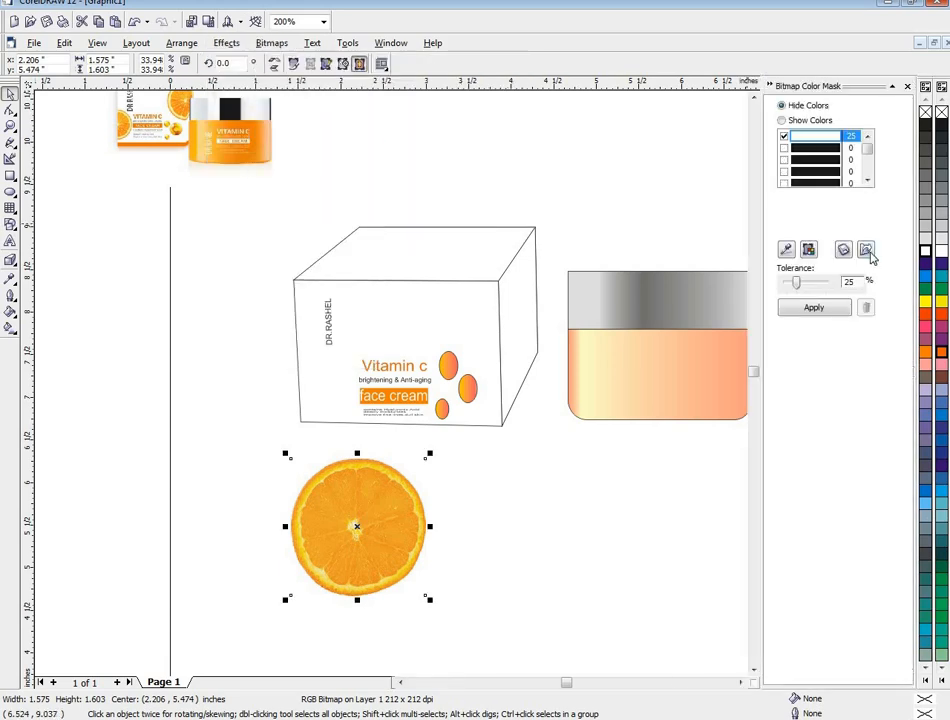
click(786, 250)
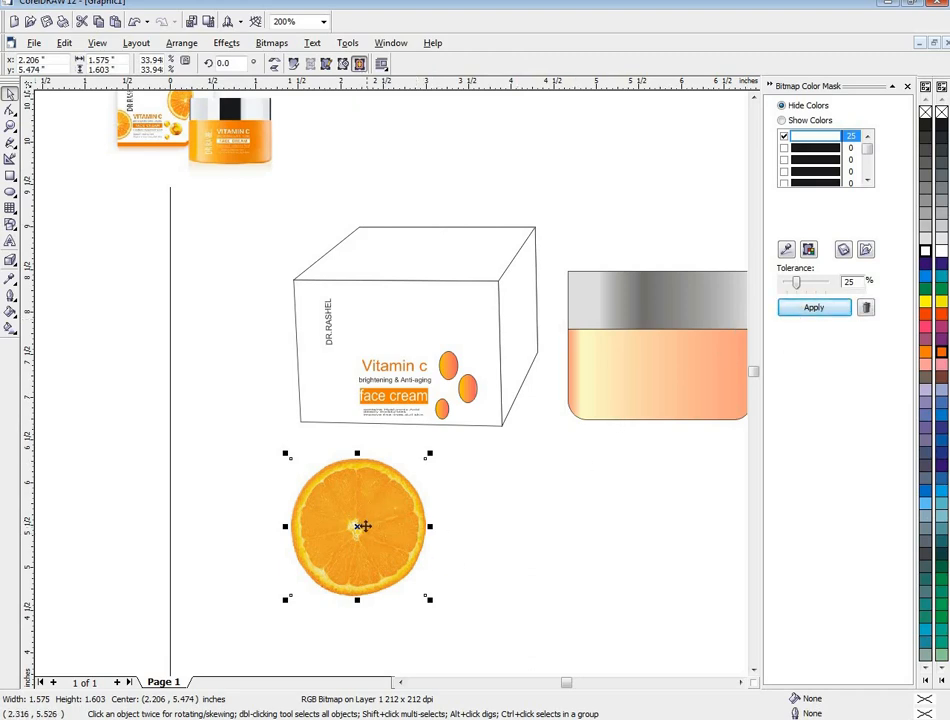
drag(358, 527, 477, 541)
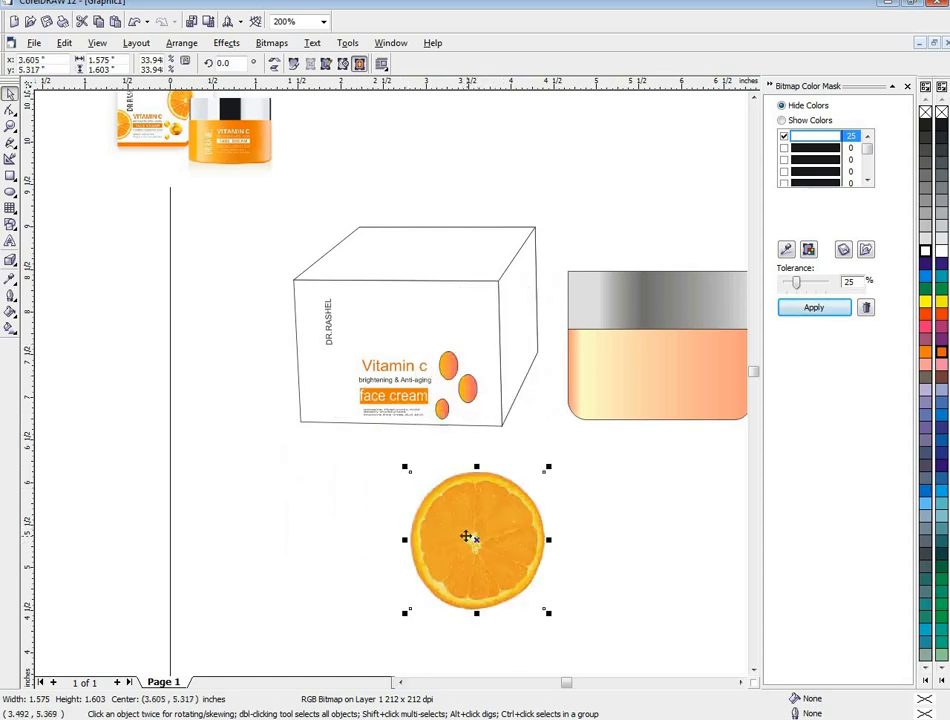
- PowerClip the orange slice inside the box's front face
click(226, 42)
mouse_move(228, 210)
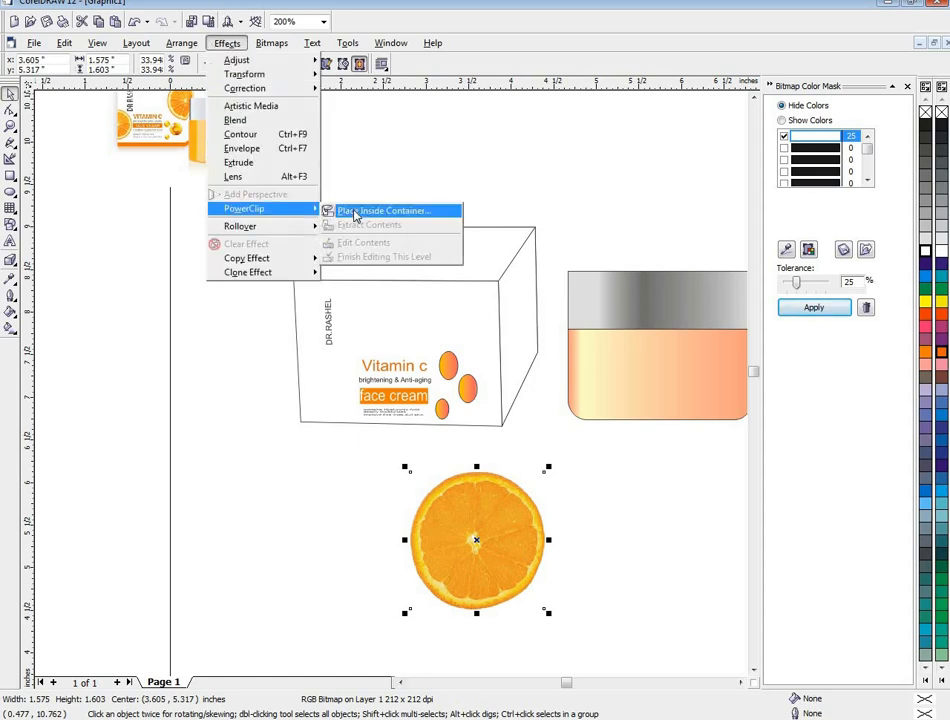
click(335, 212)
click(465, 313)
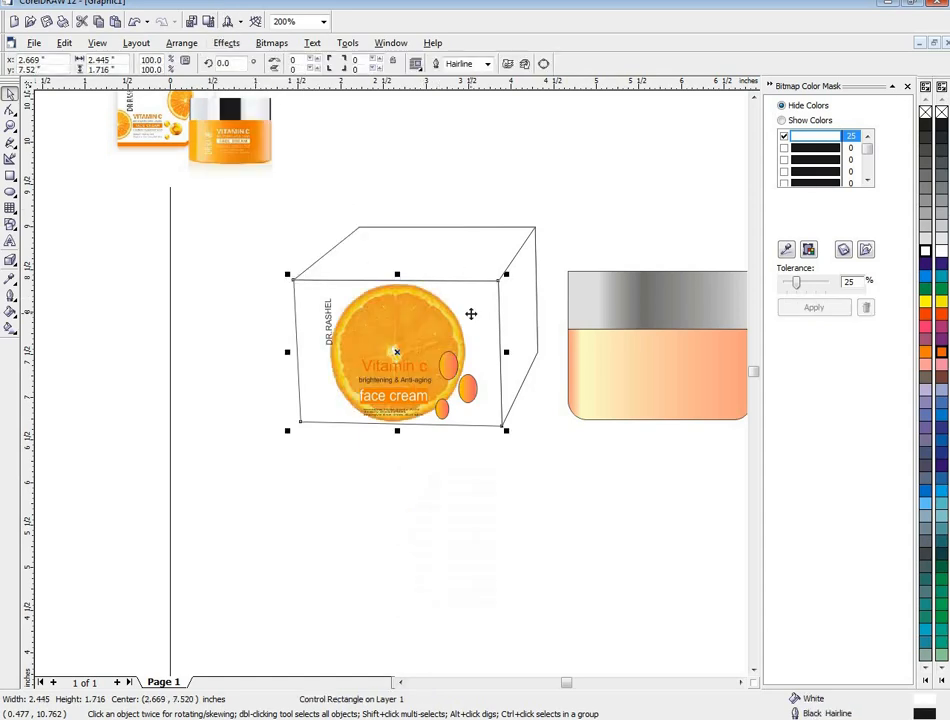
right_click(407, 341)
mouse_move(410, 345)
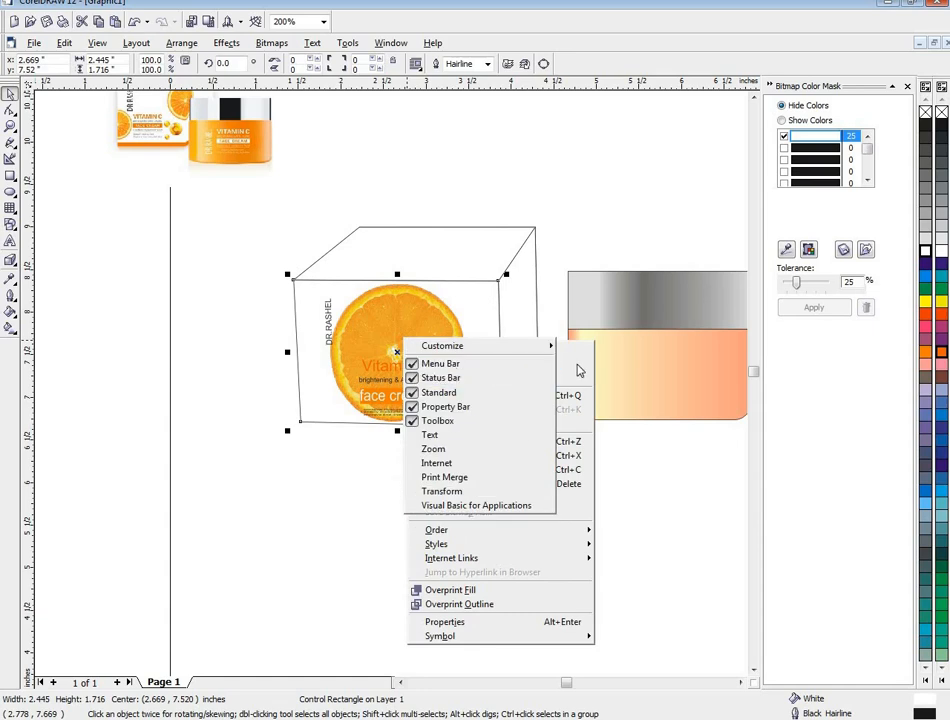
click(360, 519)
right_click(451, 353)
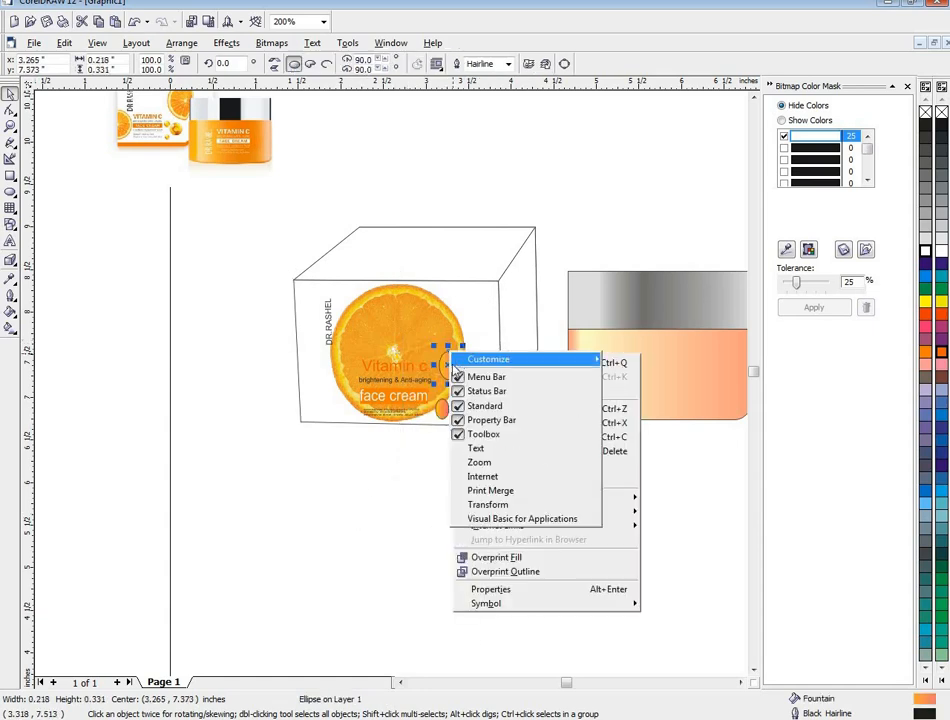
mouse_move(458, 359)
click(373, 485)
- Edit the front face's PowerClip contents, move the orange slice to about x 3.575, y 7.546 in, and finish editing
right_click(420, 383)
mouse_move(424, 386)
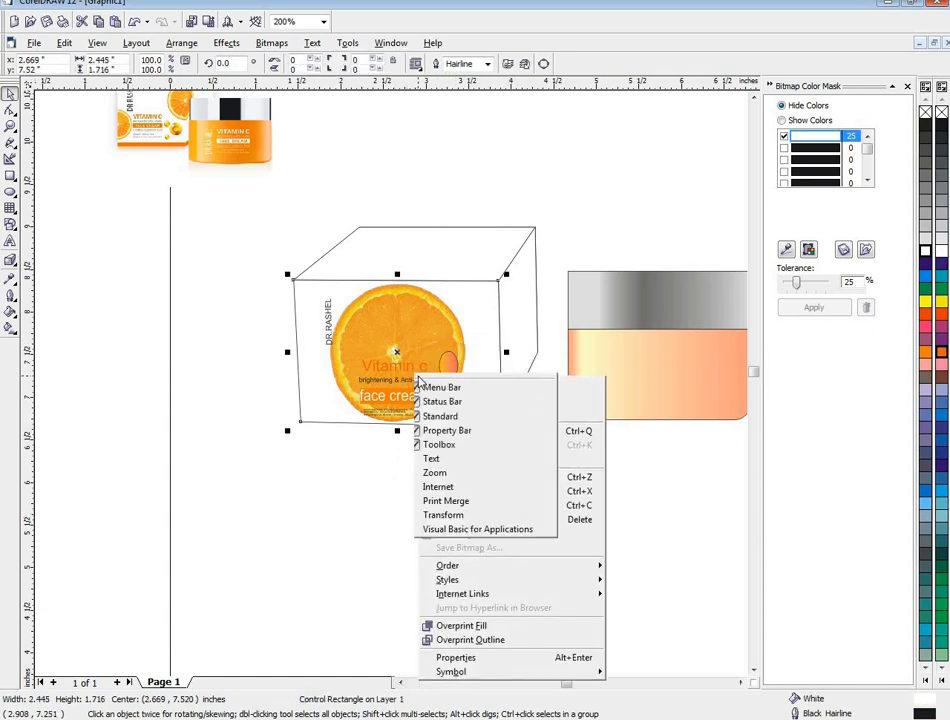
click(579, 398)
mouse_move(452, 398)
mouse_down()
mouse_move(473, 382)
mouse_move(522, 384)
mouse_up()
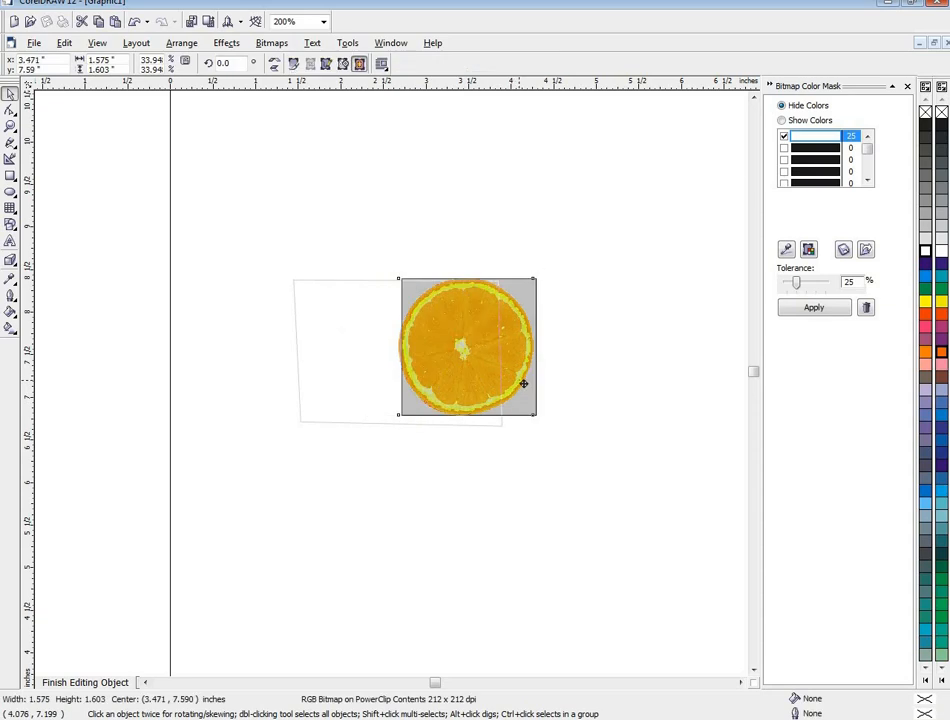
right_click(515, 380)
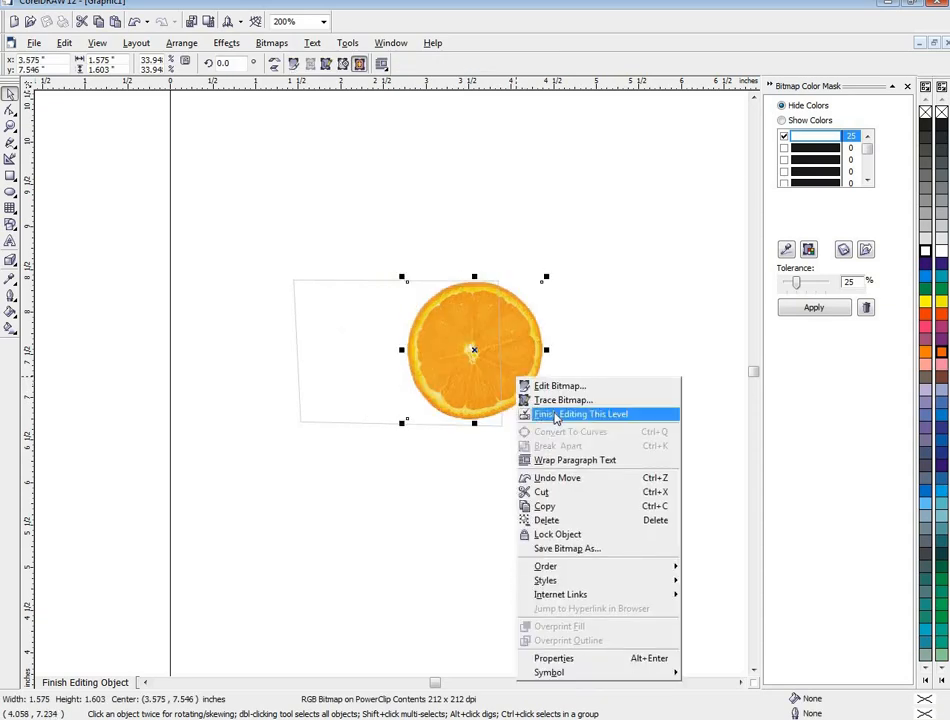
click(540, 414)
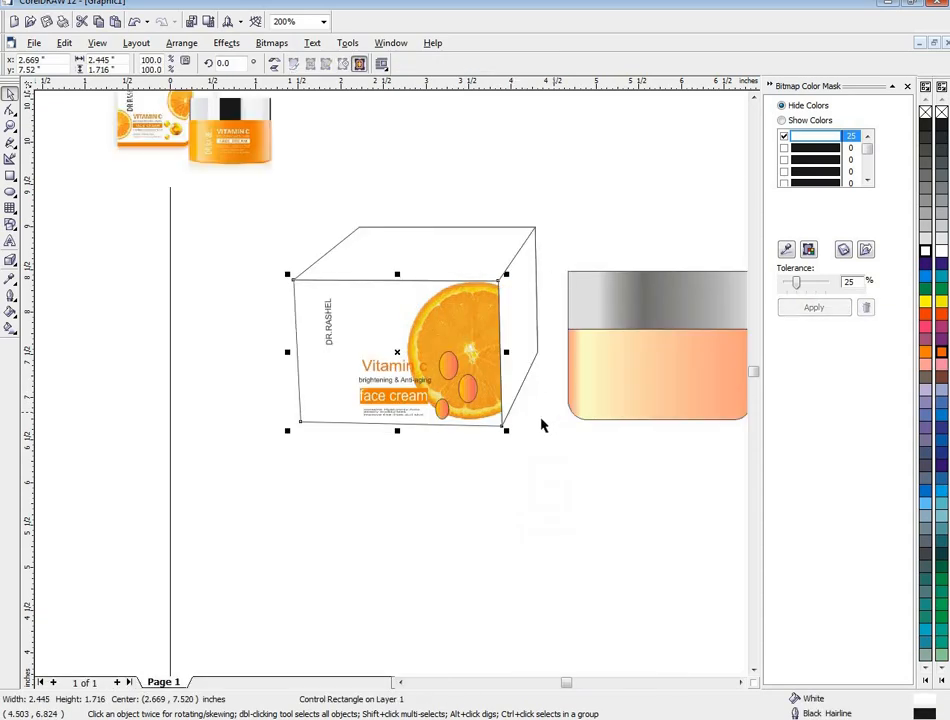
- Reopen the front face's PowerClip contents and shift the orange slice farther right to about x 3.871, y 7.505 in
right_click(480, 345)
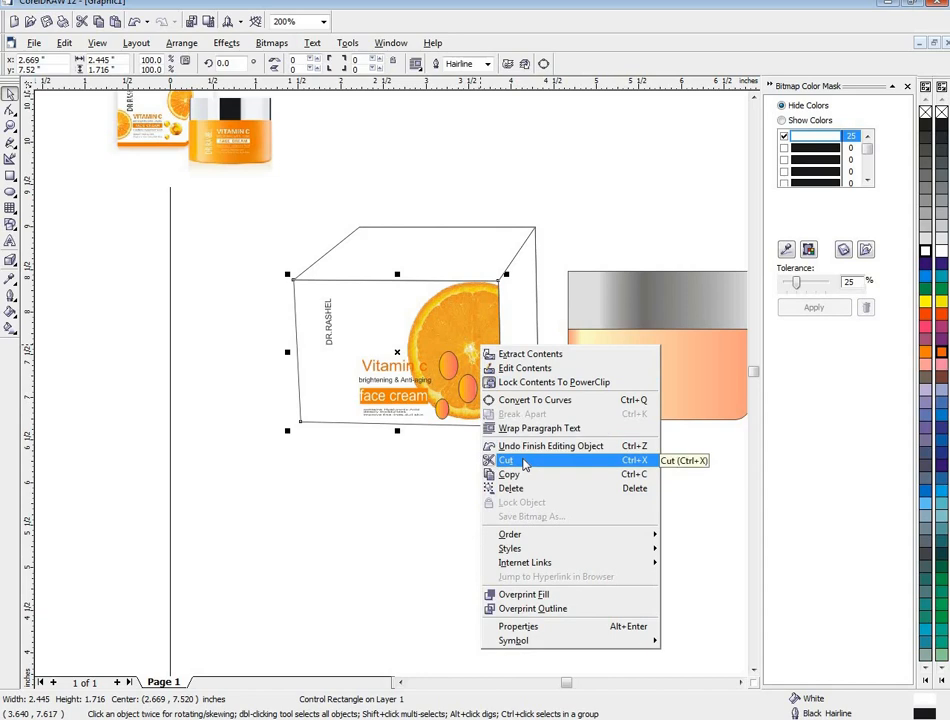
click(530, 368)
drag(474, 355, 498, 352)
right_click(498, 354)
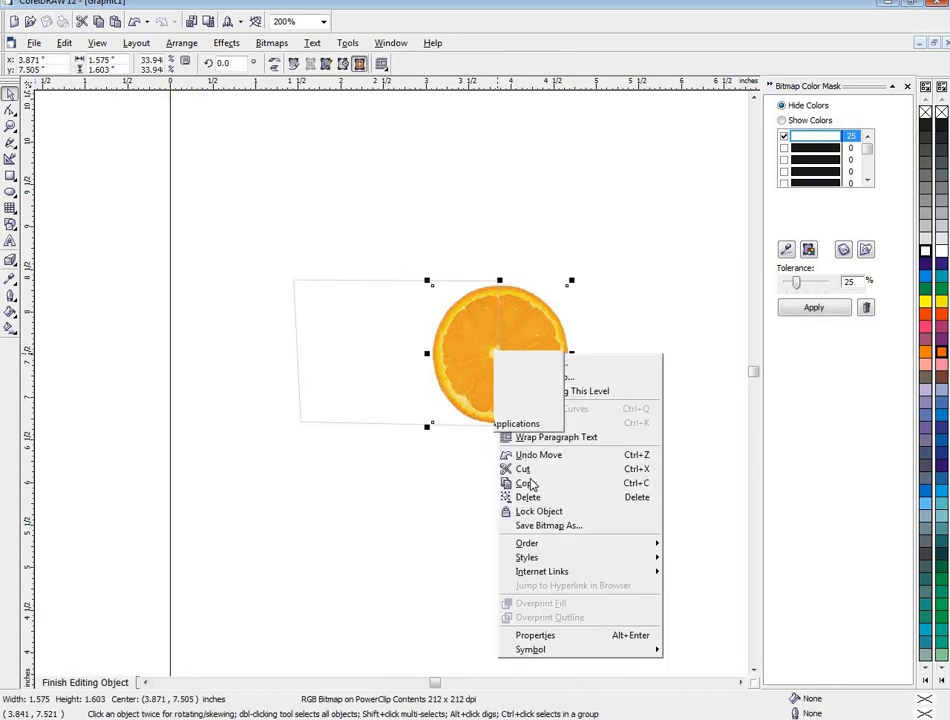
click(655, 382)
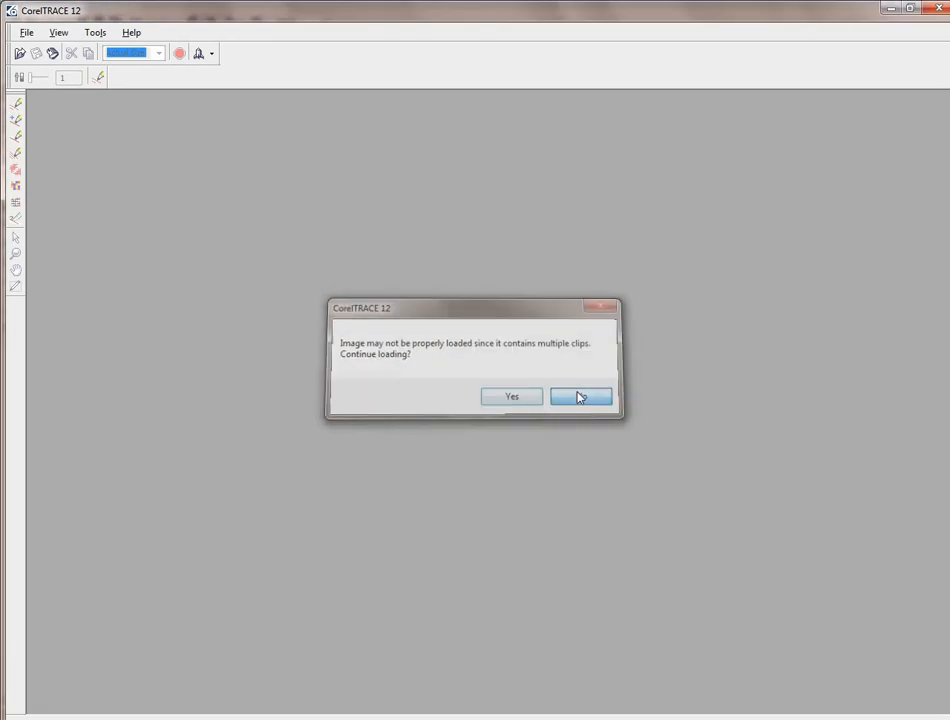
click(582, 396)
click(940, 9)
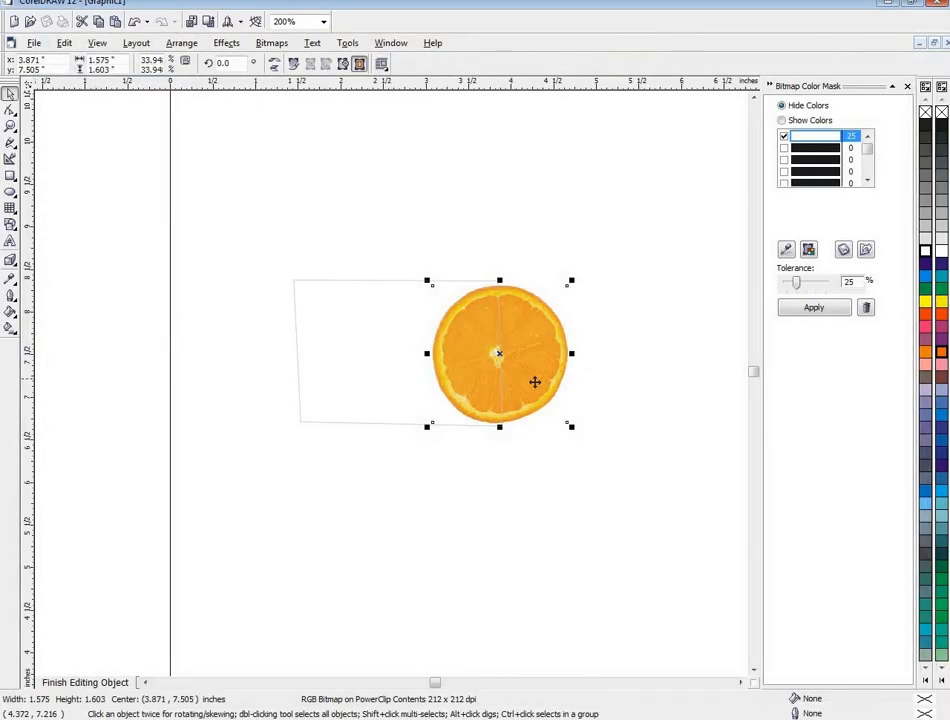
- Finish editing the front face's PowerClip contents and deselect the box
right_click(477, 383)
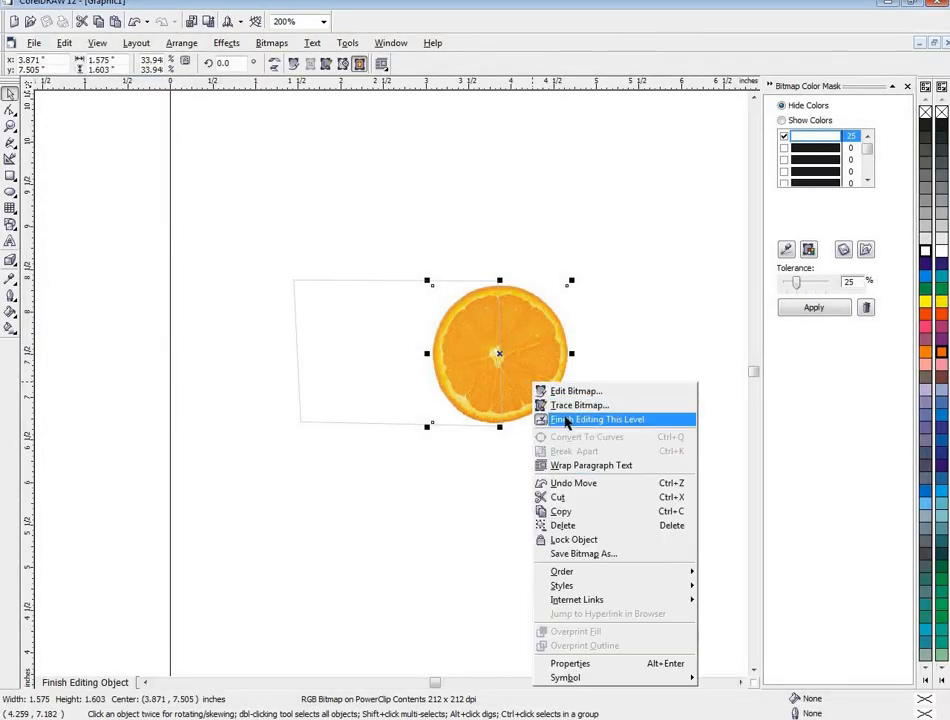
click(520, 421)
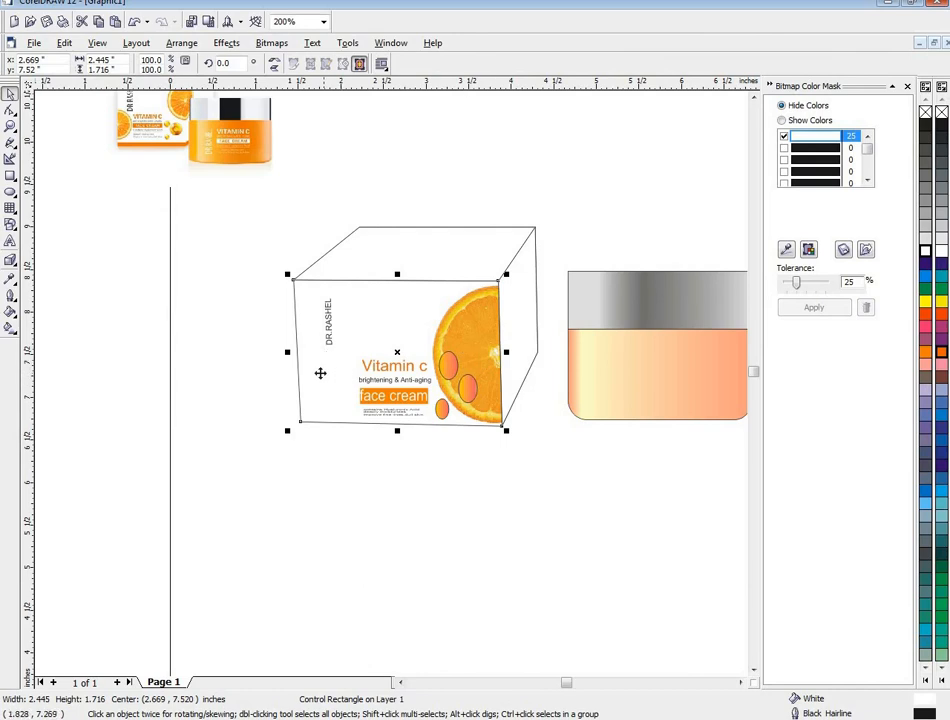
click(240, 432)
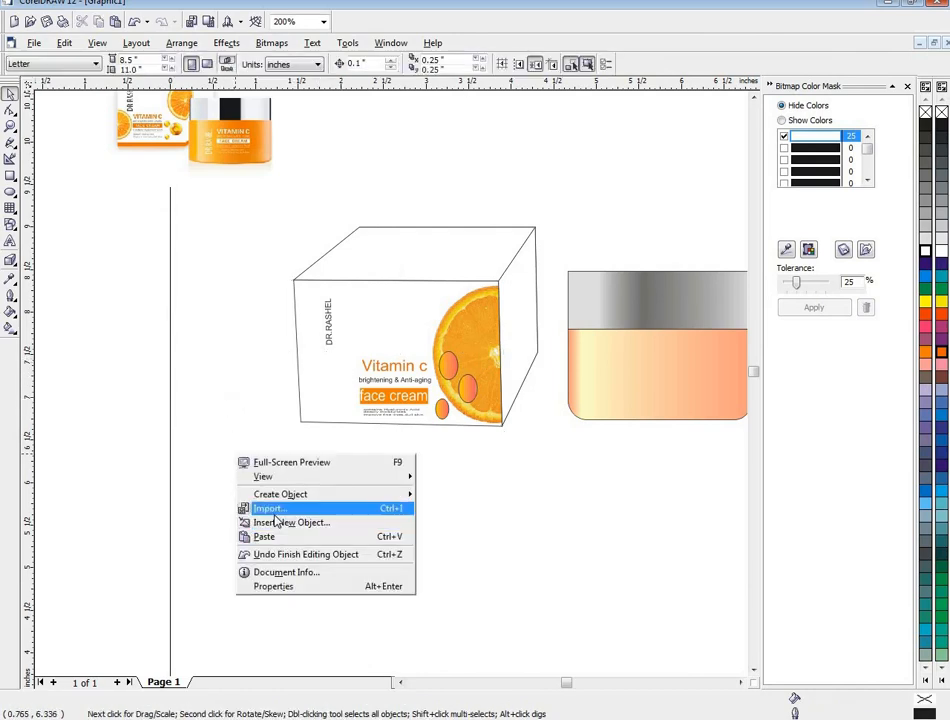
- Import the orange slice JPEG again below the box at about 1.849 × 1.882 in and mask out its white background at 25% tolerance
click(268, 510)
drag(628, 309, 619, 350)
click(435, 269)
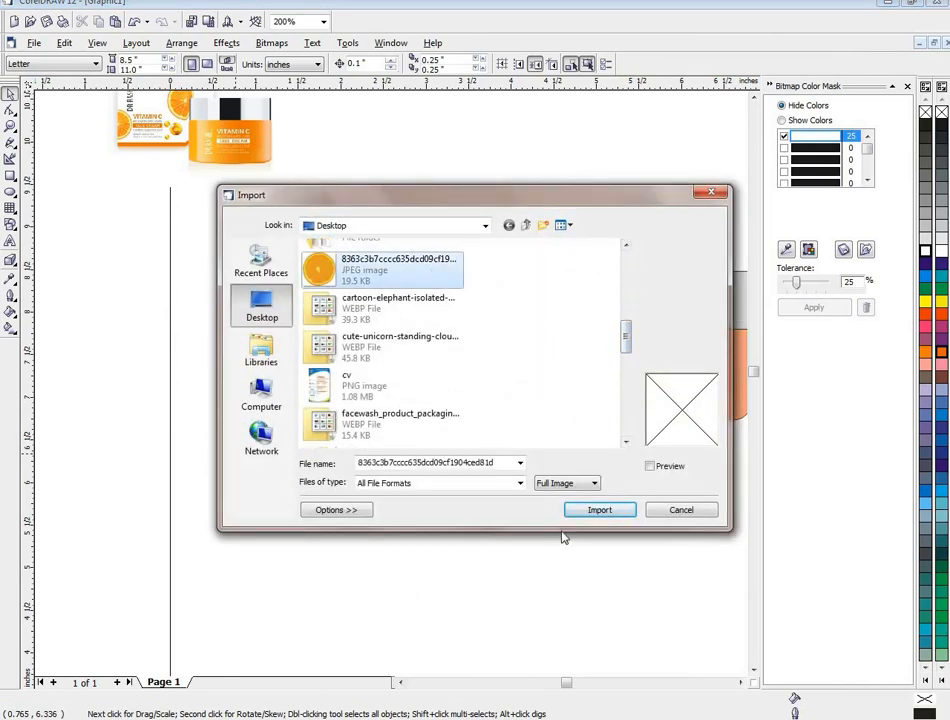
click(580, 512)
drag(200, 485, 357, 645)
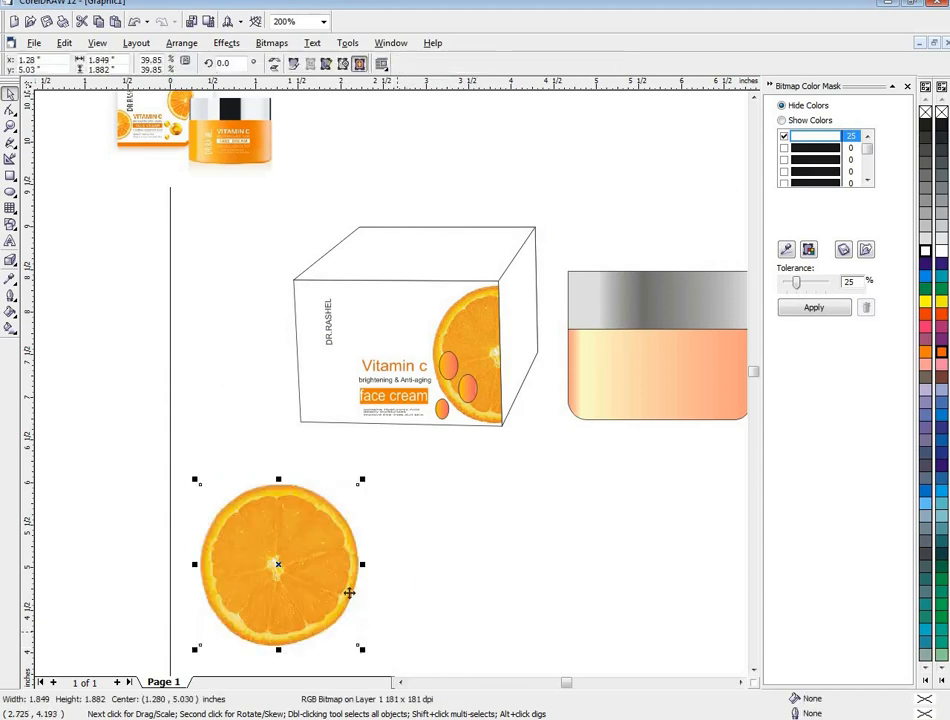
drag(342, 567, 336, 541)
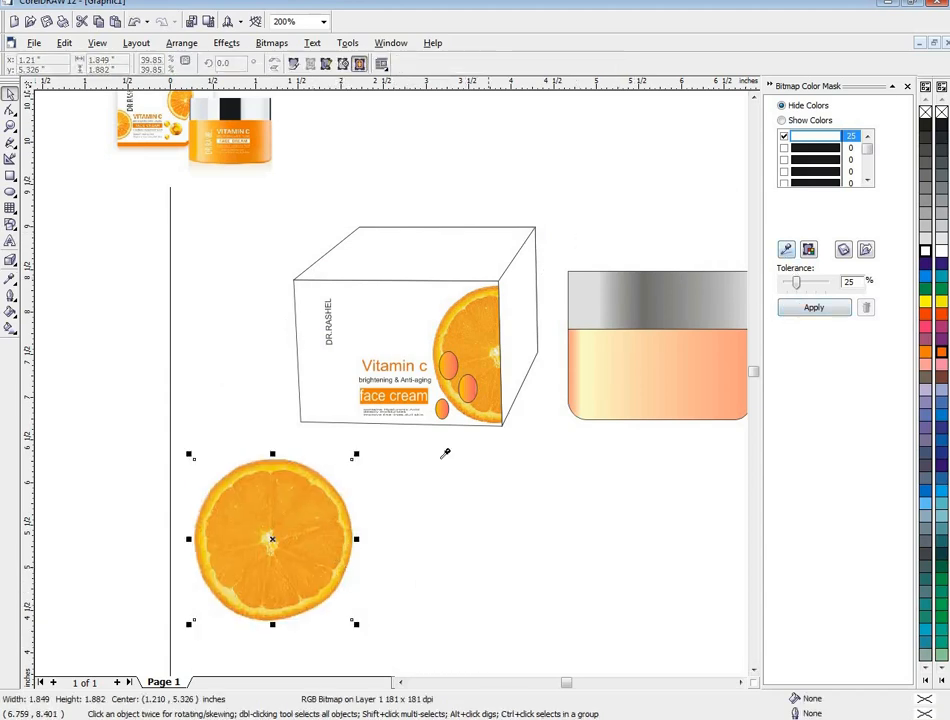
click(816, 309)
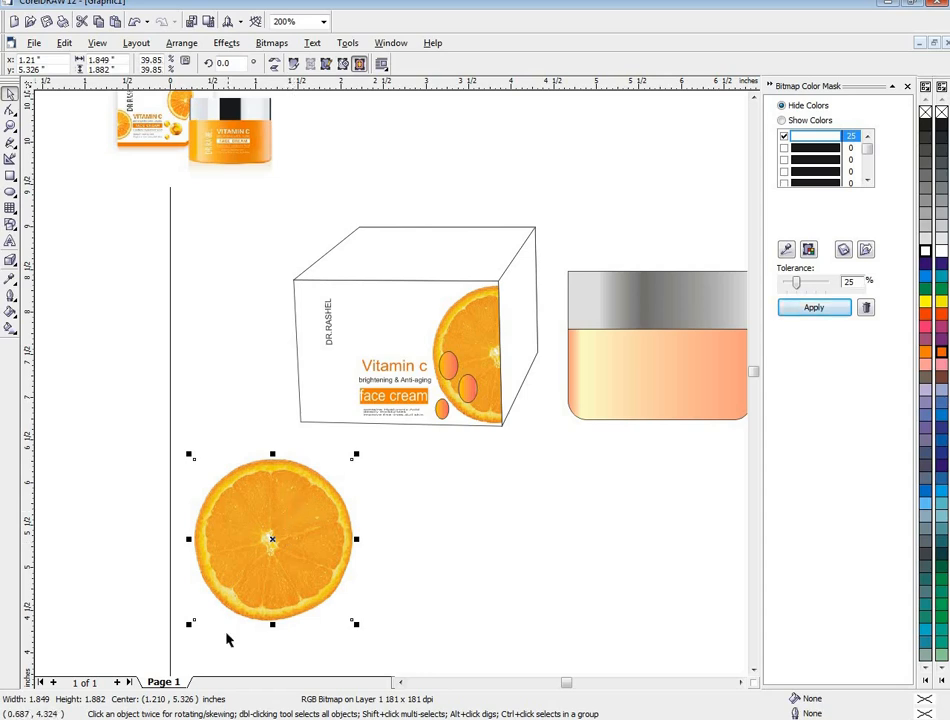
- Delete the reference picture of the packaging from the page's upper-left corner
scroll(280, 578, down, 1)
click(178, 207)
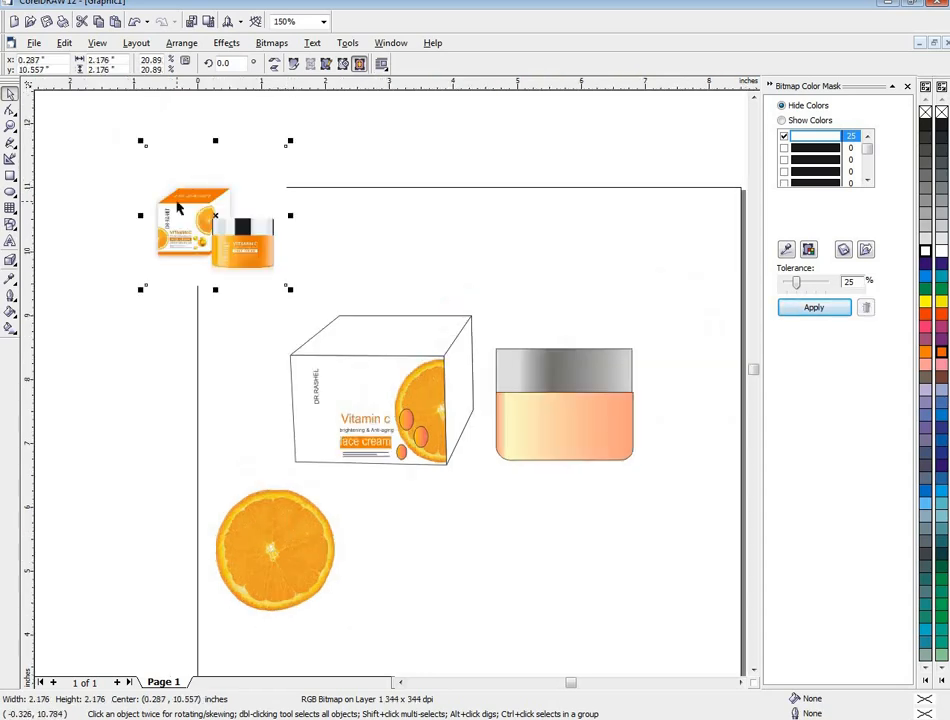
key(Delete)
- Move the second orange slice beside the box to about x 0.258, y 7.289 in and PowerClip it inside the front face
click(263, 547)
drag(263, 547, 220, 441)
click(182, 43)
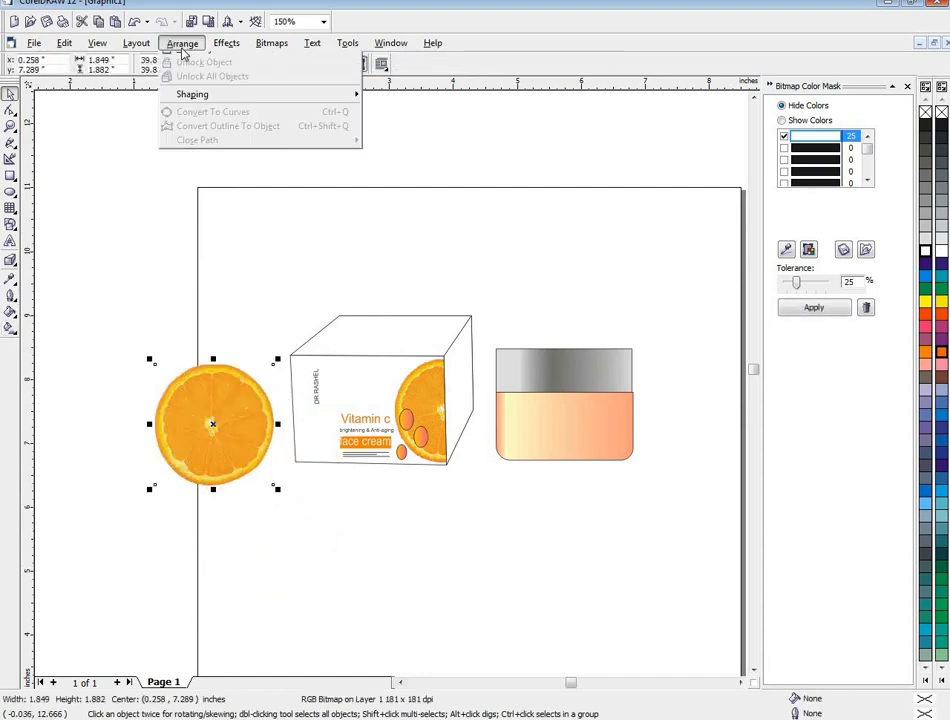
mouse_move(226, 43)
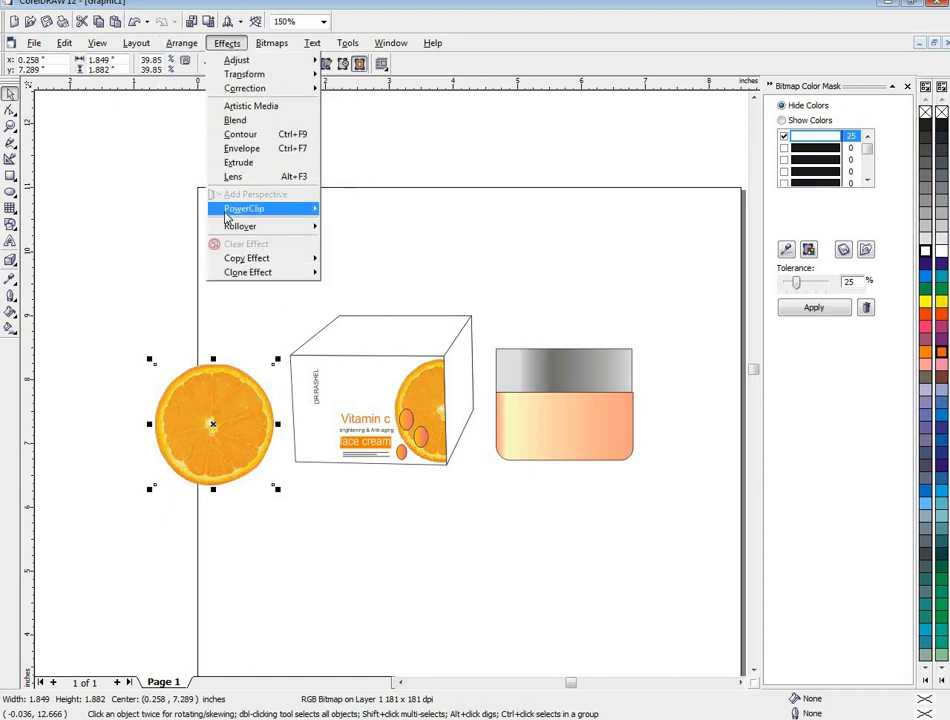
click(343, 210)
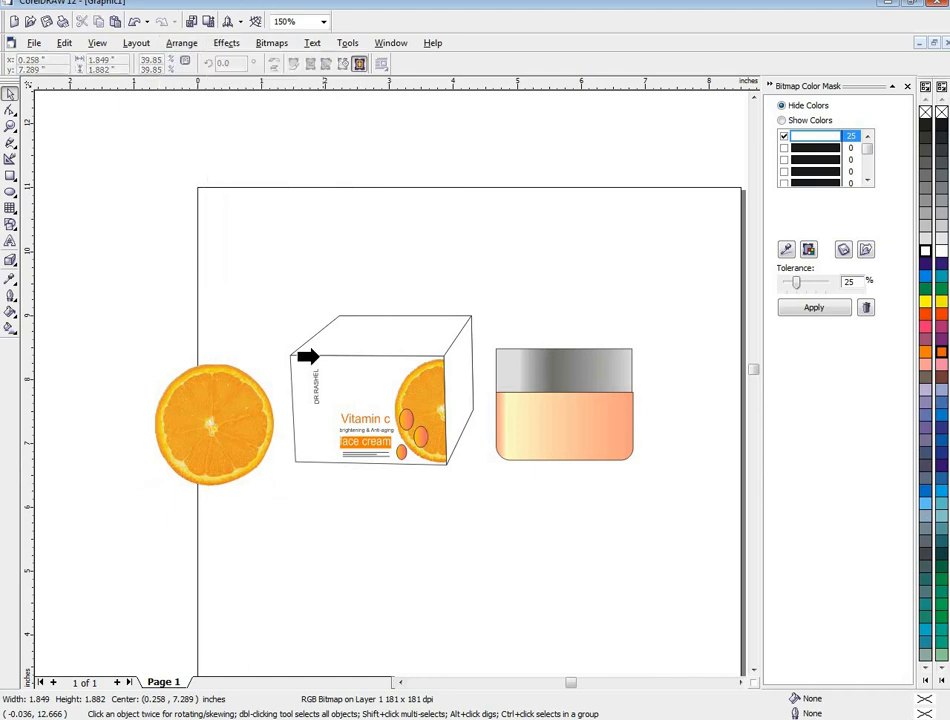
click(300, 415)
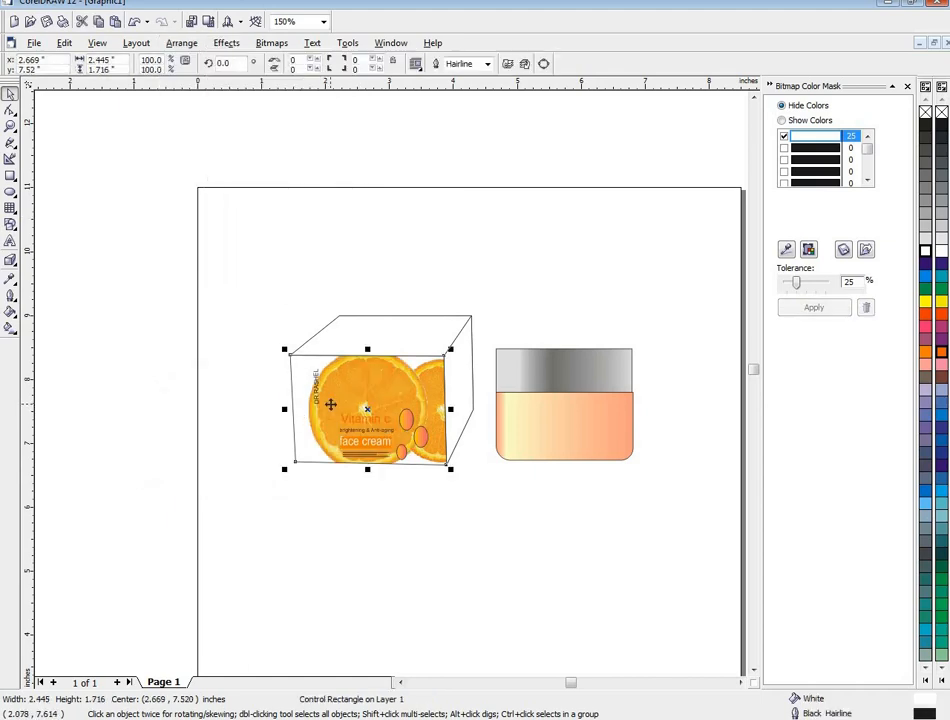
- Nudge the box slightly left and reposition the second orange slice within the front face's PowerClip contents to about x 0.86, y 7.373 in
drag(330, 404, 323, 406)
right_click(323, 406)
right_click(325, 410)
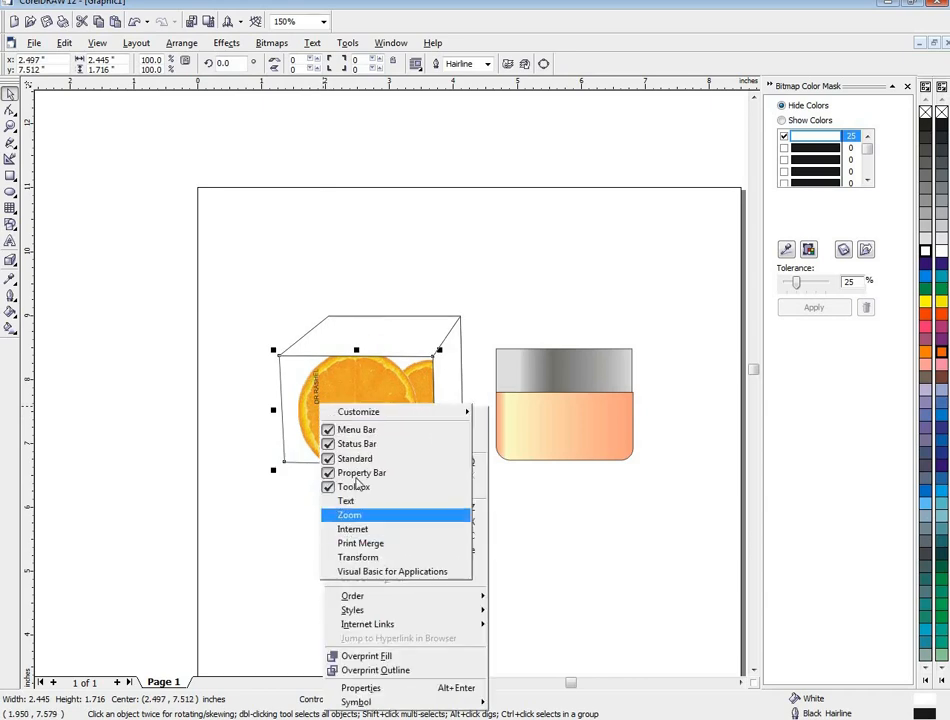
mouse_move(472, 416)
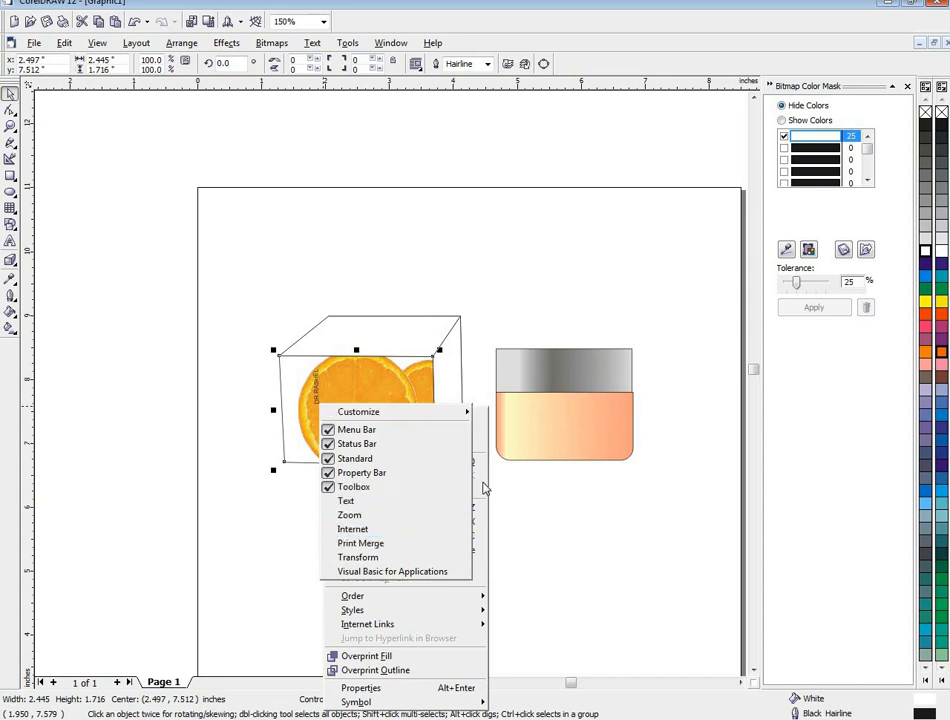
key(Escape)
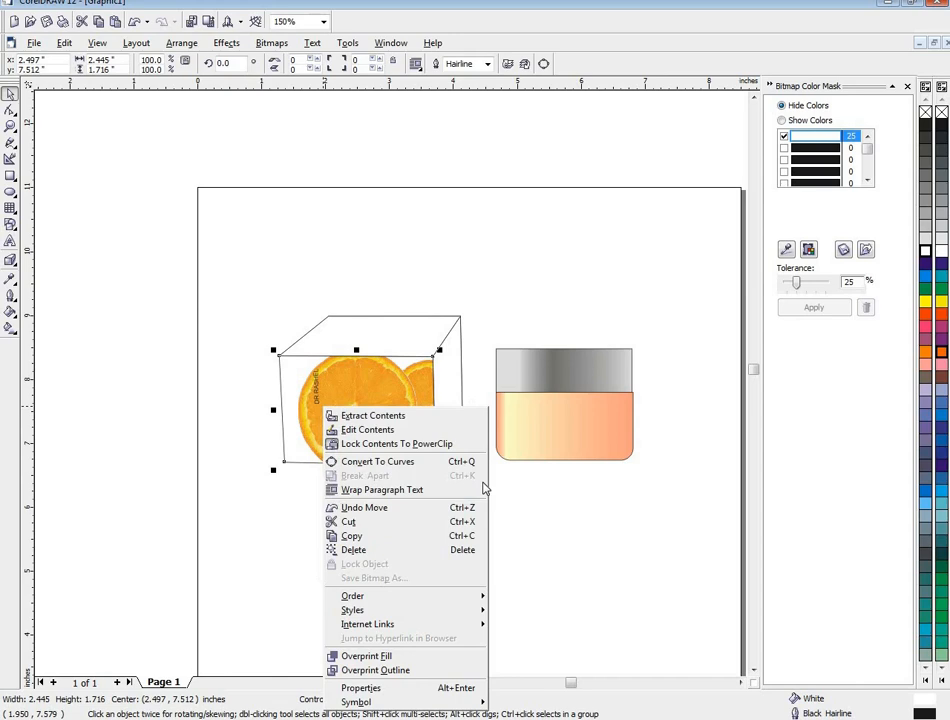
click(352, 436)
drag(352, 439, 261, 443)
right_click(261, 443)
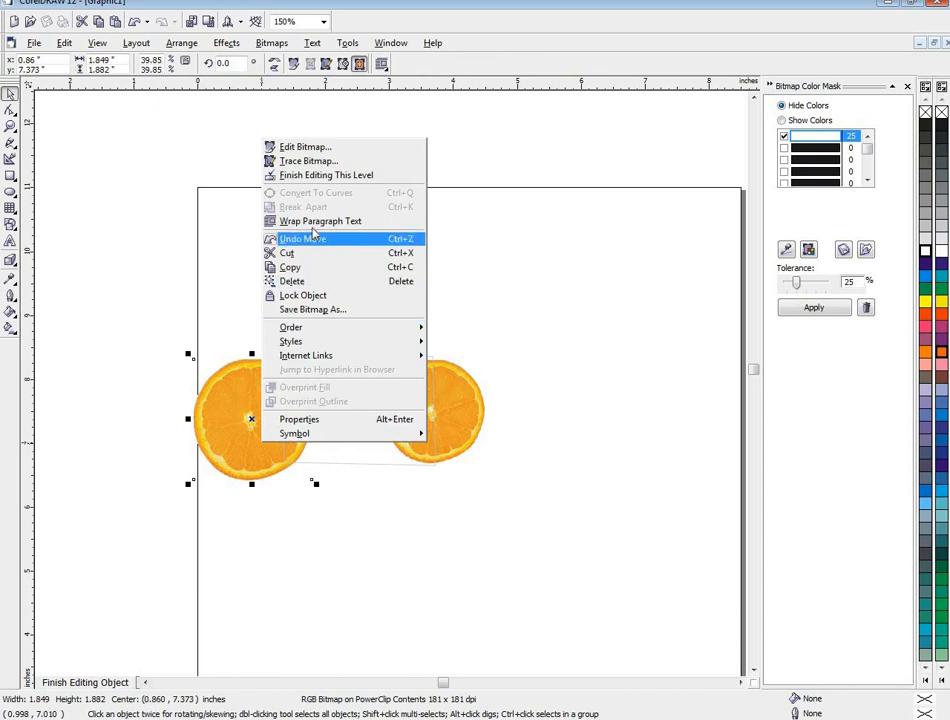
click(311, 176)
- Move the box slightly right and down, centring its front face at about x 2.532, y 7.462 in
scroll(347, 528, down, 1)
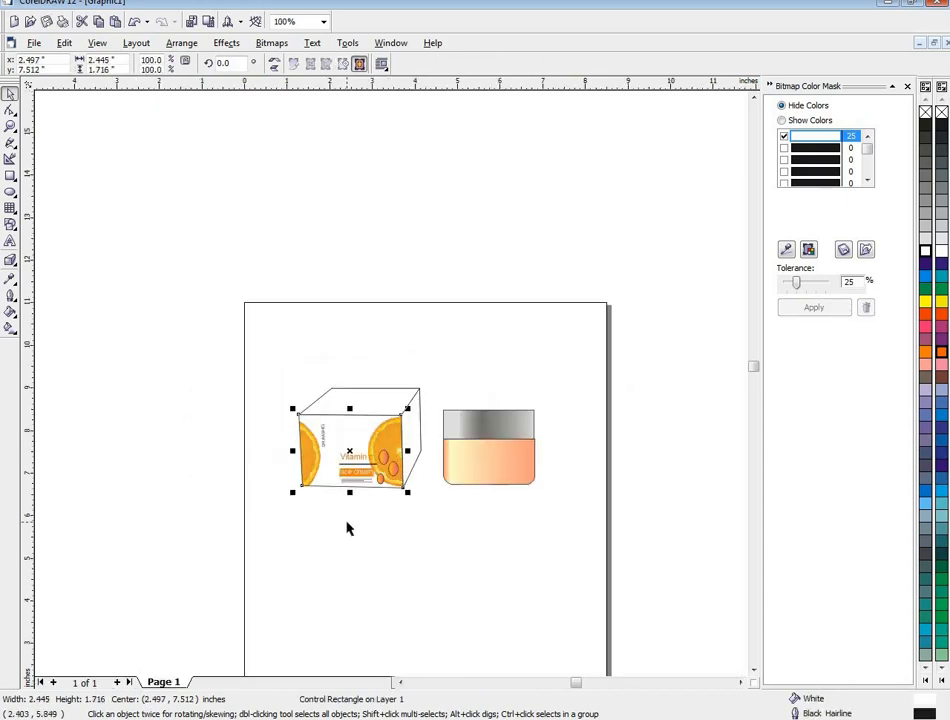
click(352, 516)
scroll(347, 458, up, 4)
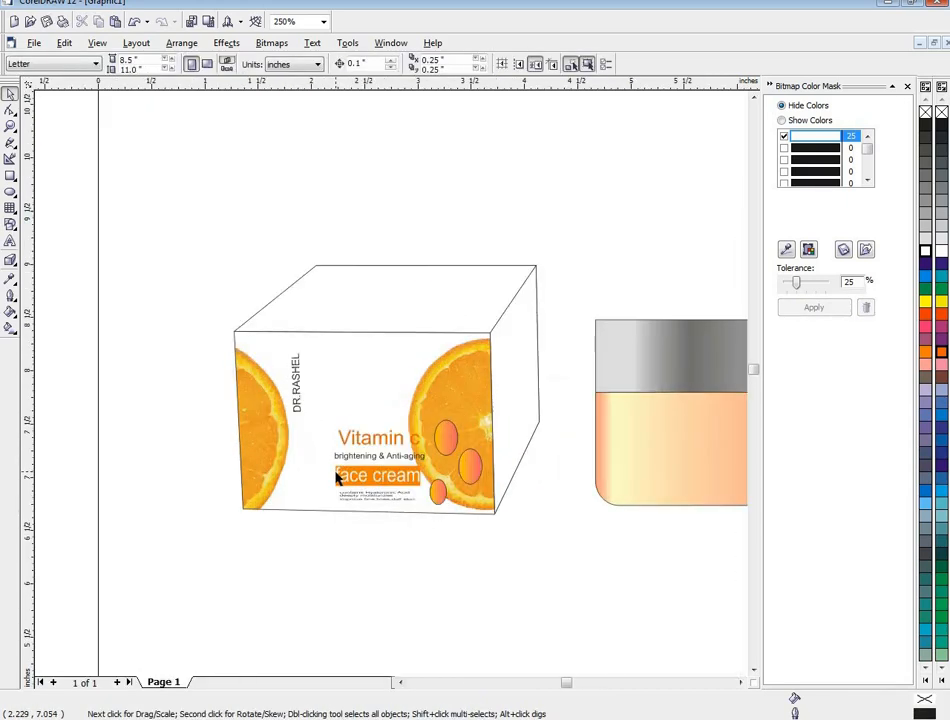
drag(301, 362, 308, 372)
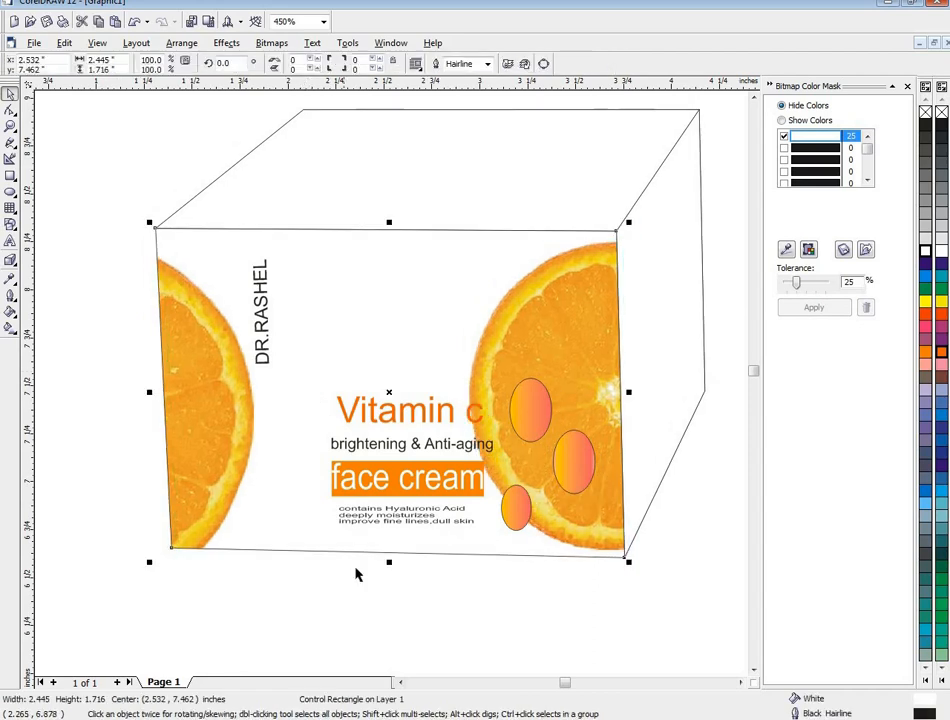
- Nudge the product text block on the box's front face slightly left, centring it at about x 2.447, y 7.108 in
drag(117, 346, 521, 568)
key(Left)
scroll(519, 576, down, 2)
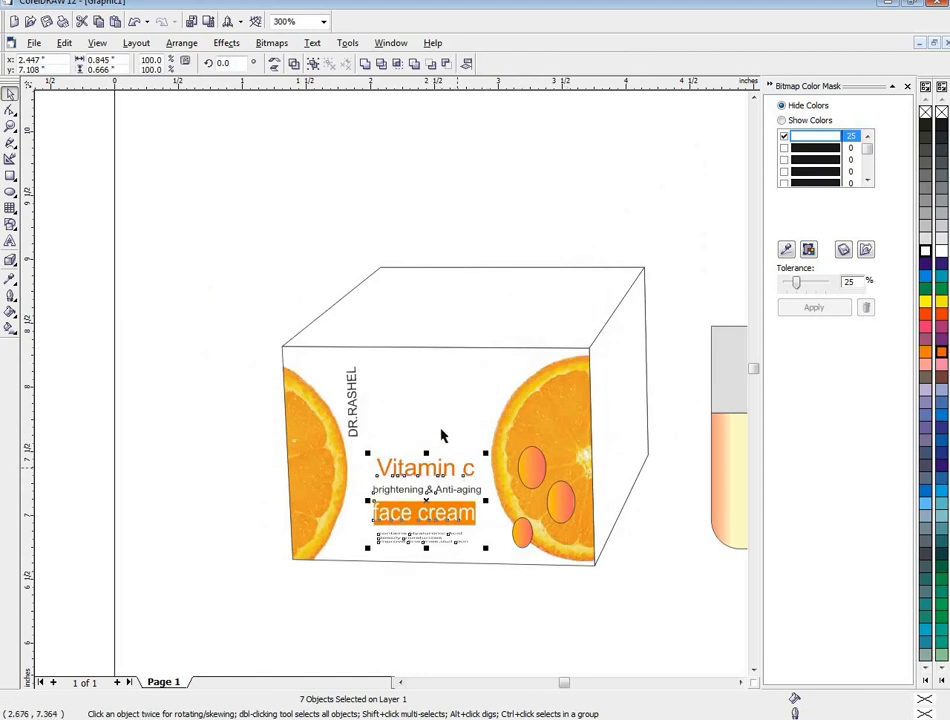
click(234, 418)
- Duplicate the vertical DR.RASHEL text onto the box's top face and rotate the copy to read horizontally
drag(353, 414, 413, 303)
right_click(413, 303)
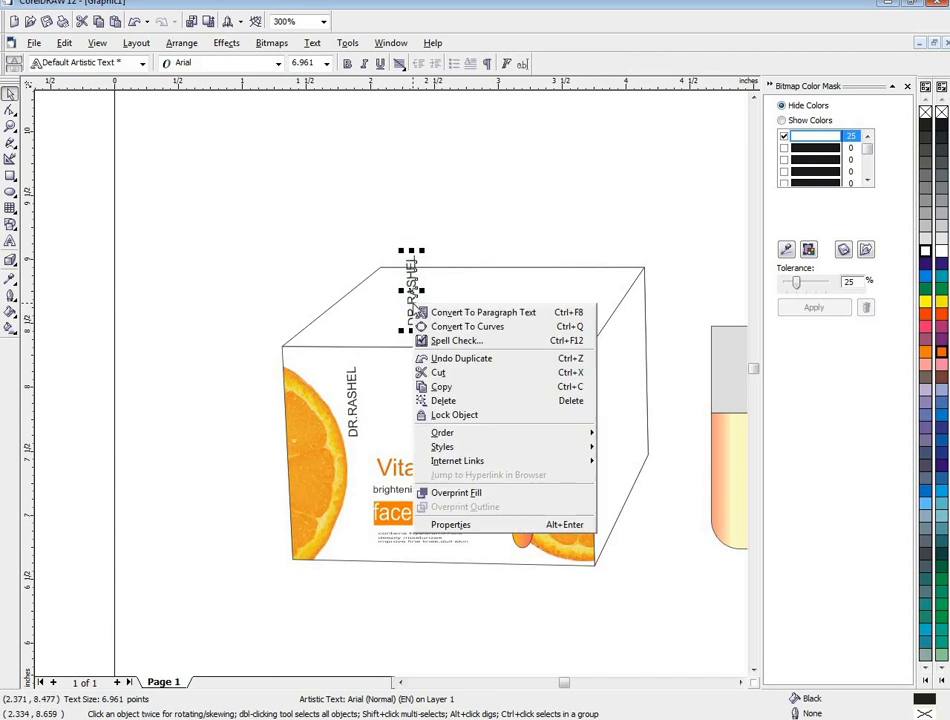
click(301, 263)
click(411, 290)
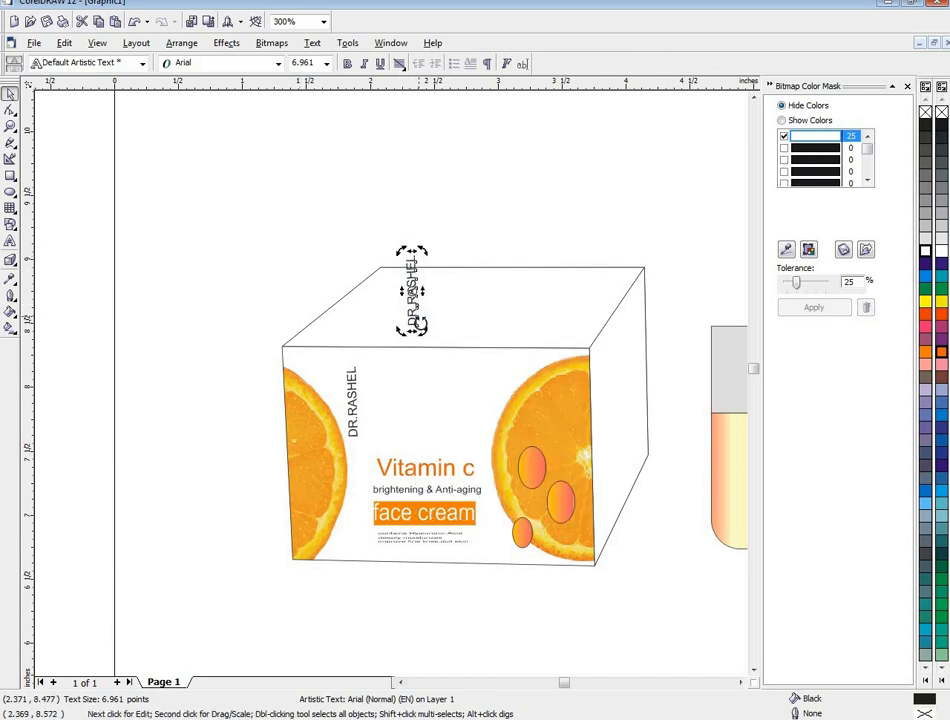
drag(382, 328, 455, 305)
click(411, 291)
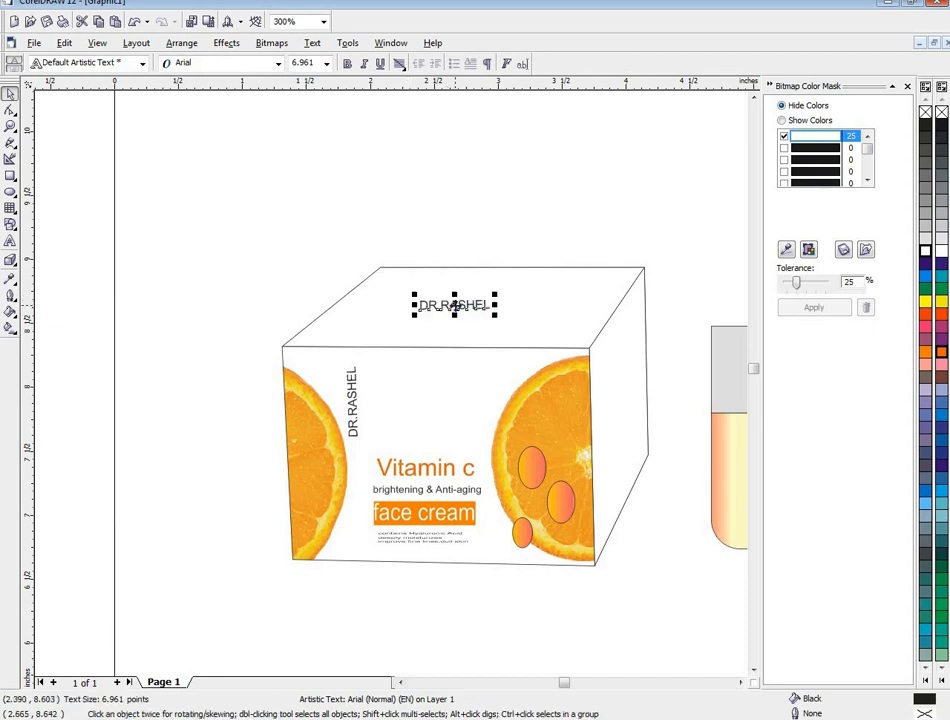
- Enlarge the DR.RASHEL text on the box's top face to about 14.7 pt
scroll(455, 307, down, 1)
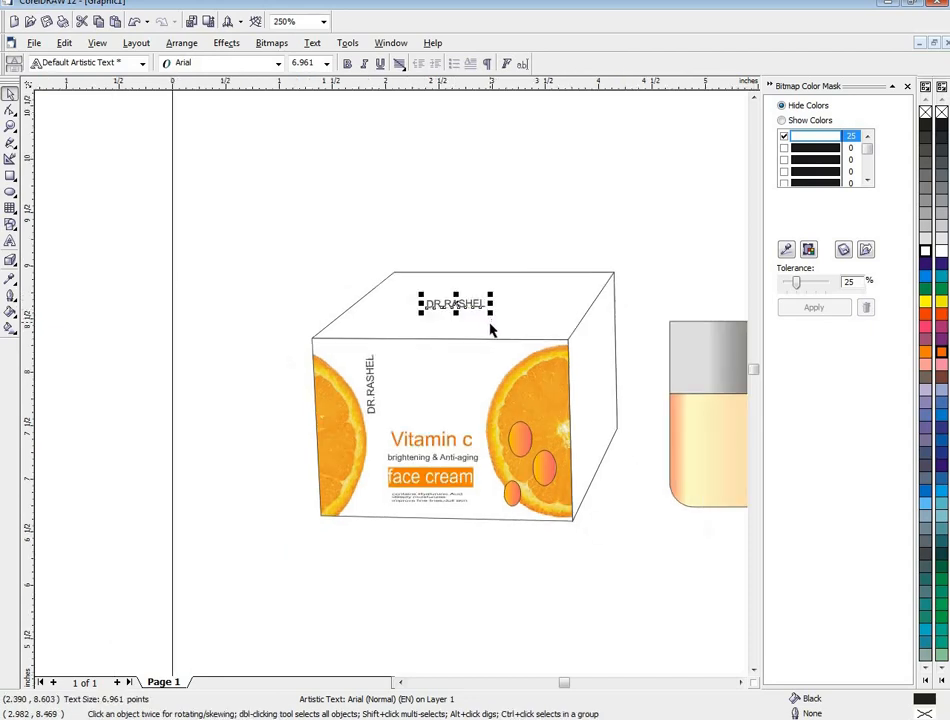
drag(492, 316, 539, 345)
click(557, 315)
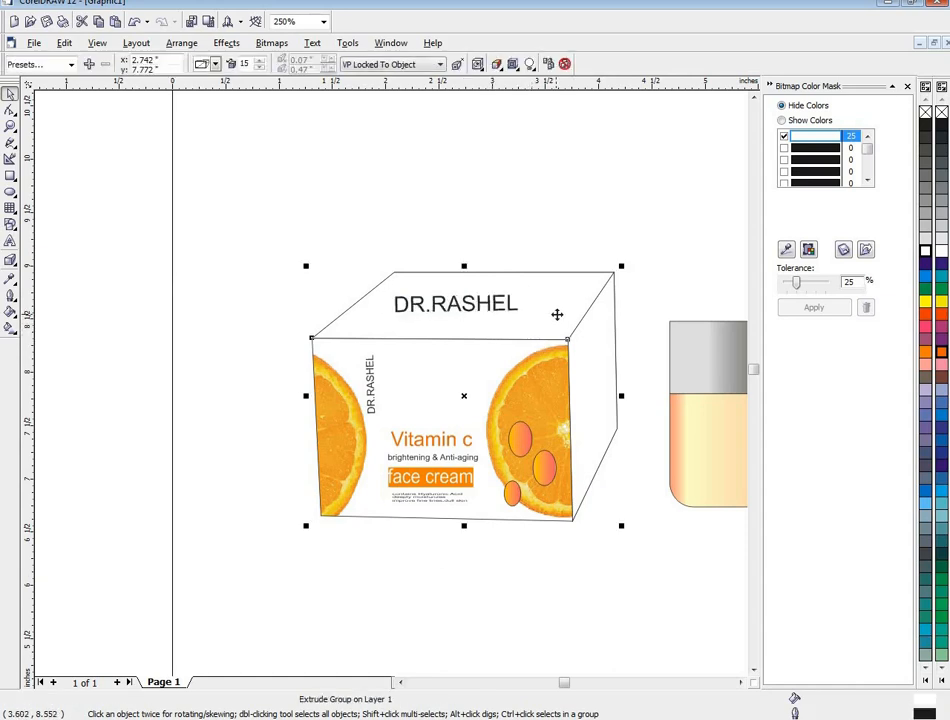
click(477, 316)
ctrl+click(478, 306)
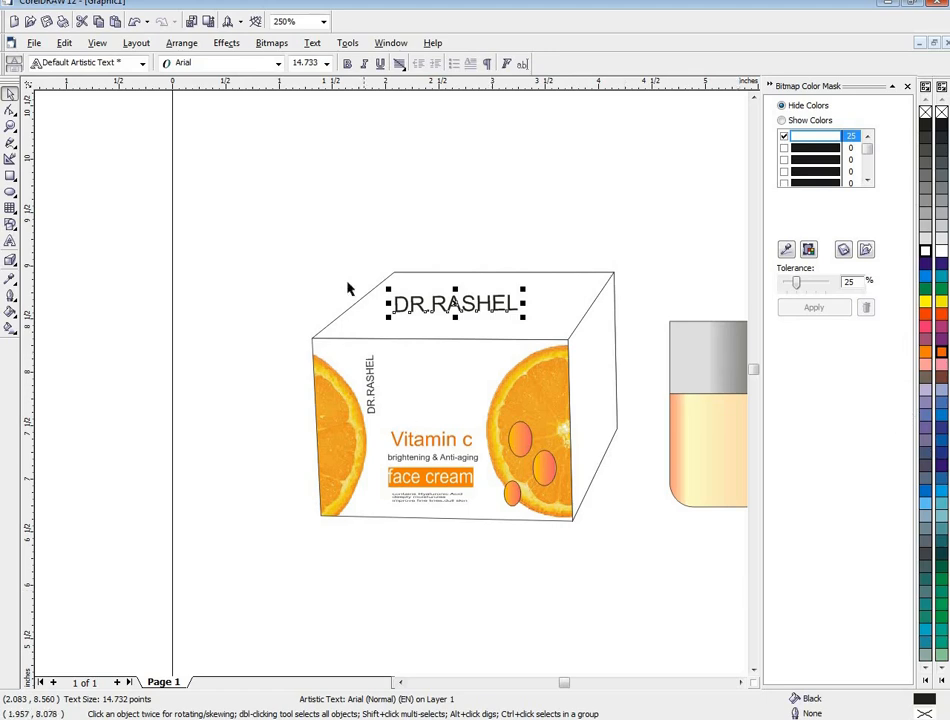
- Break the box's extrude group apart and fill its top and side faces with Red
click(452, 338)
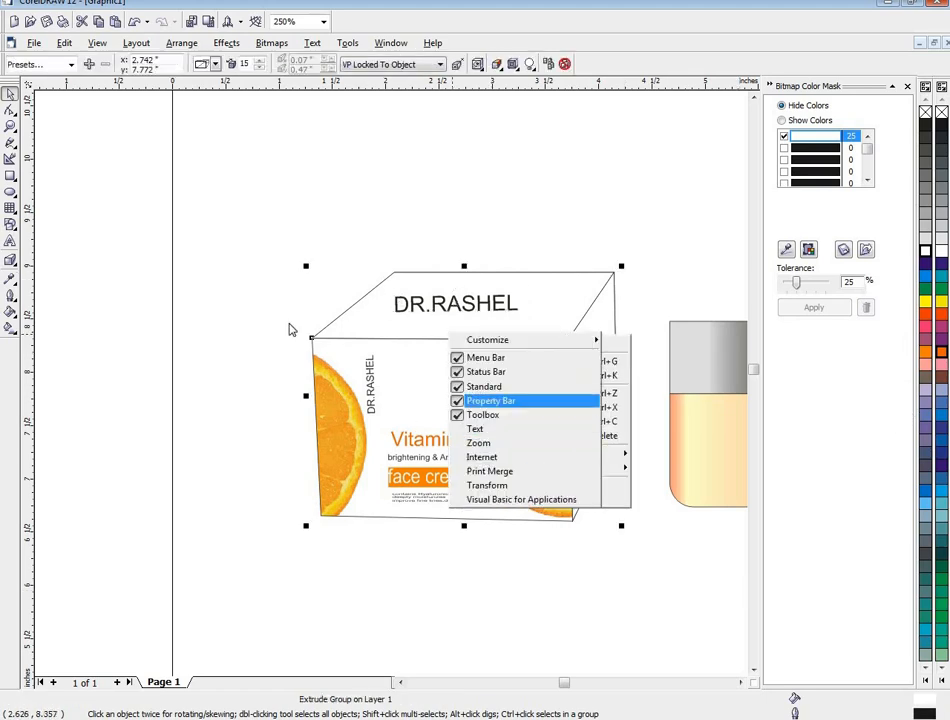
click(248, 218)
click(198, 44)
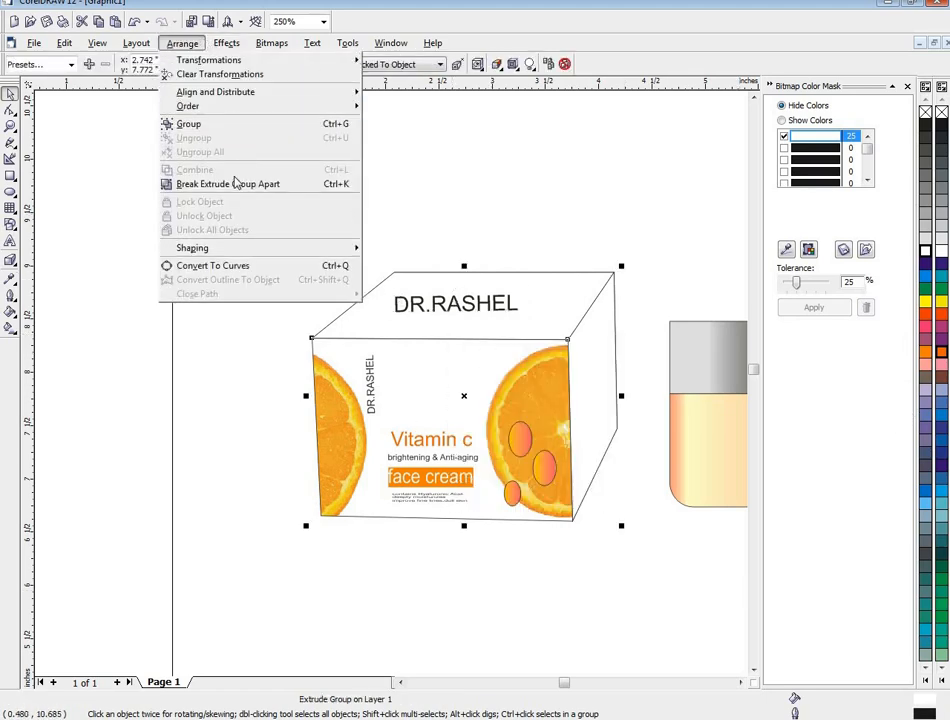
click(215, 182)
click(549, 300)
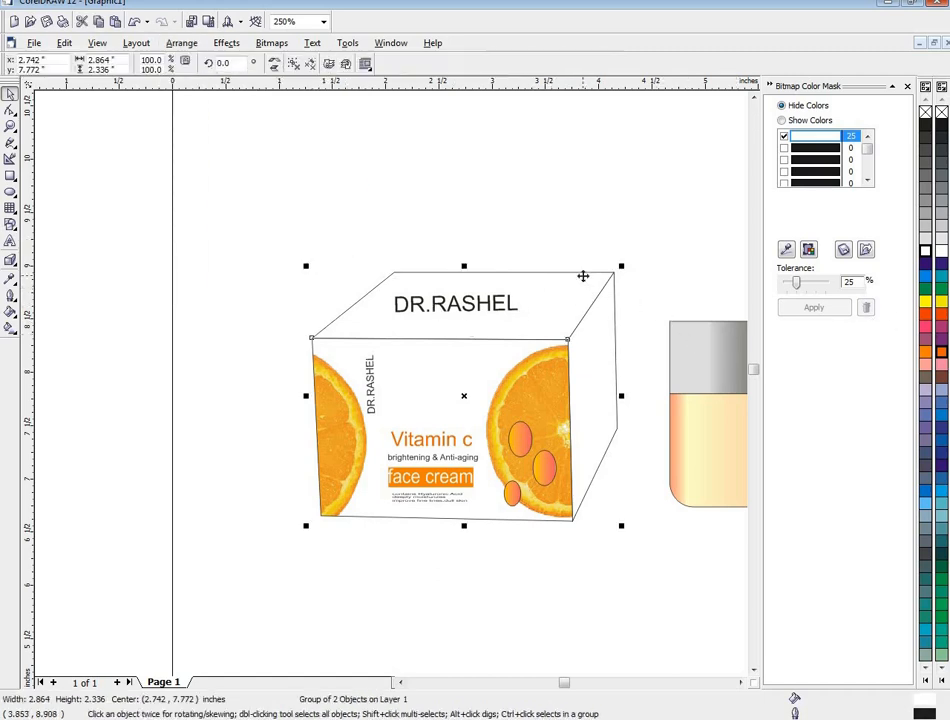
click(933, 319)
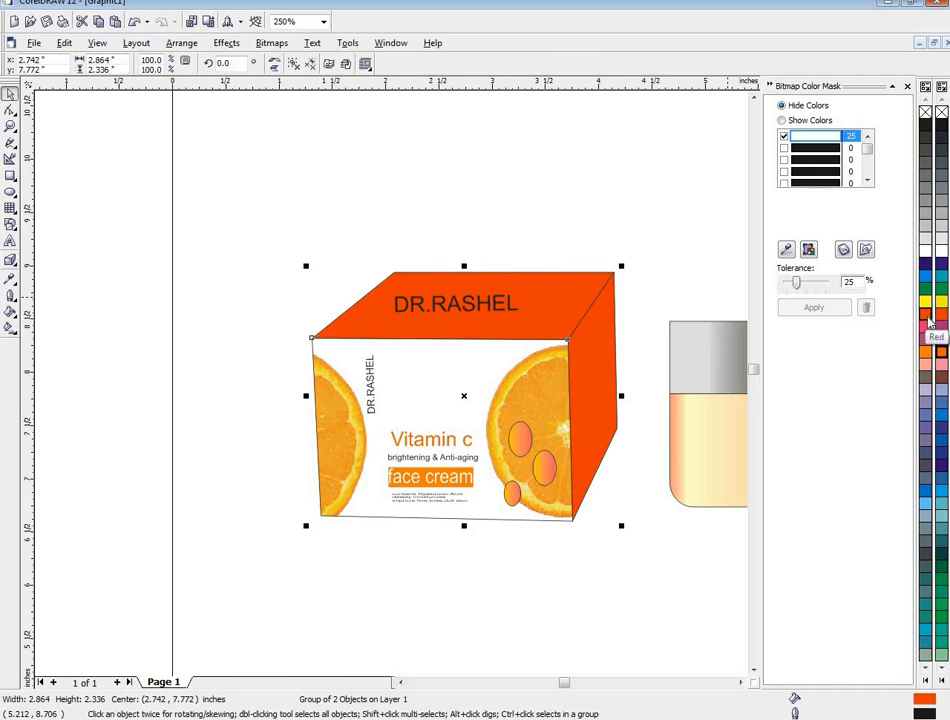
- Ungroup the box's extruded faces and fill the right side face with white
click(180, 44)
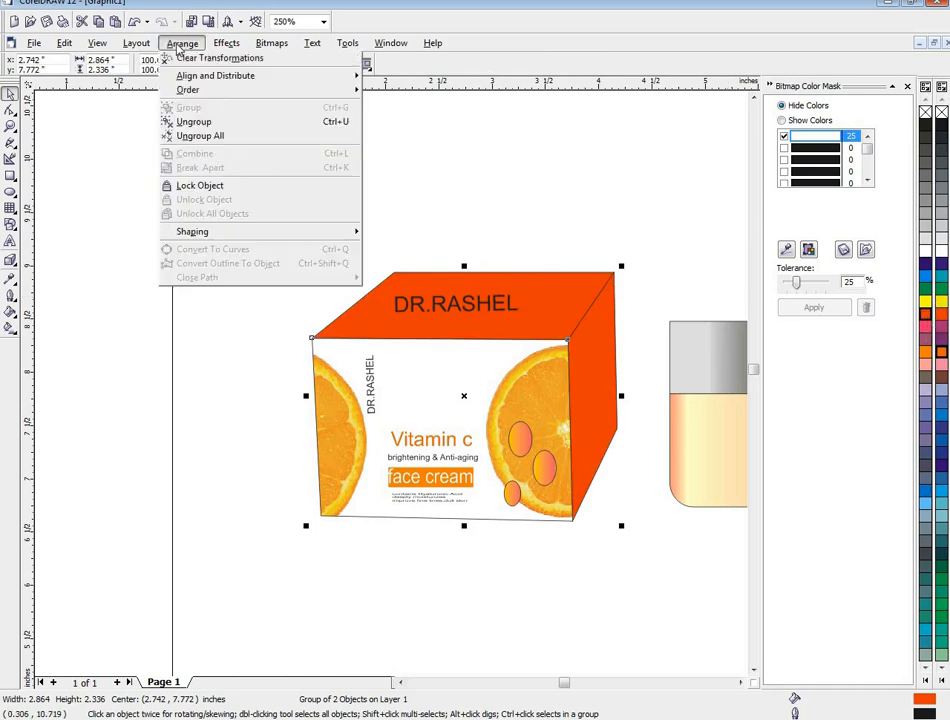
click(185, 148)
click(520, 290)
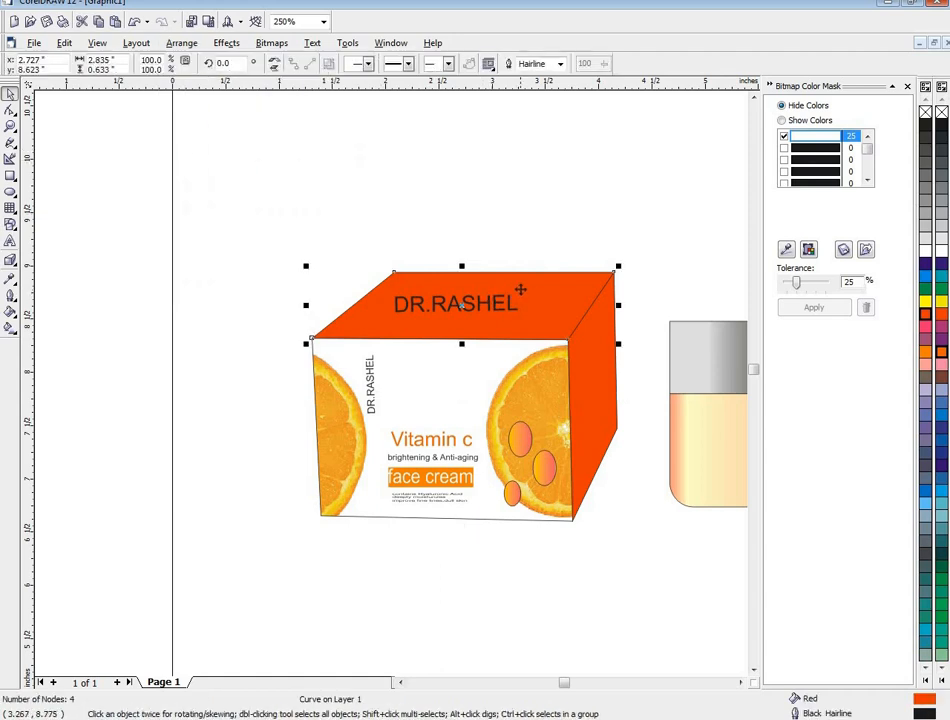
click(606, 356)
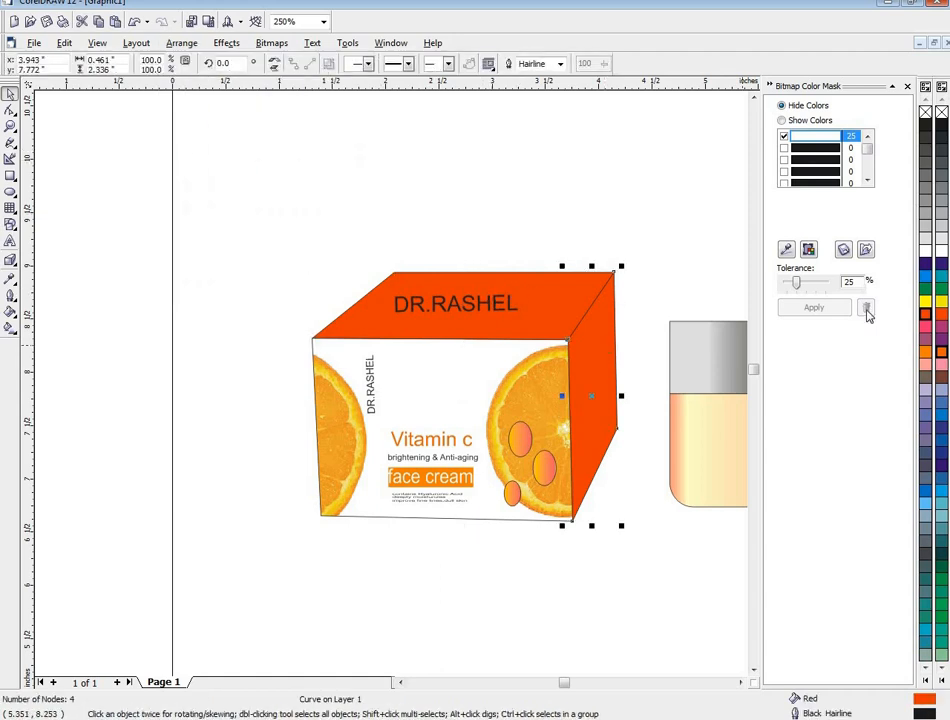
click(927, 252)
- Apply a custom linear fountain fill to the box's top face, using the same light orange at both ends
click(568, 279)
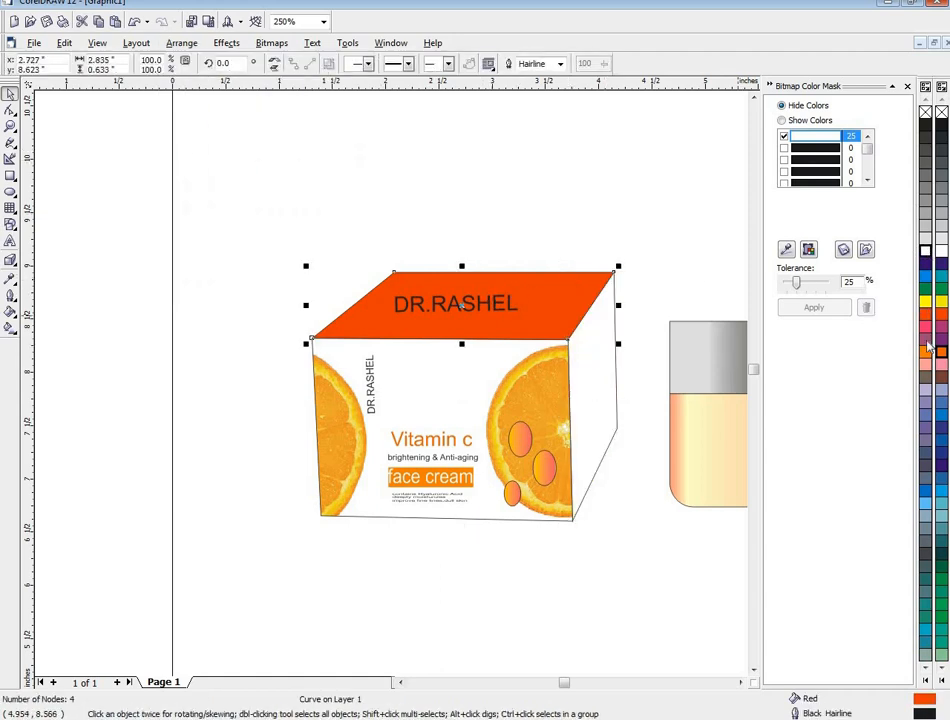
click(10, 314)
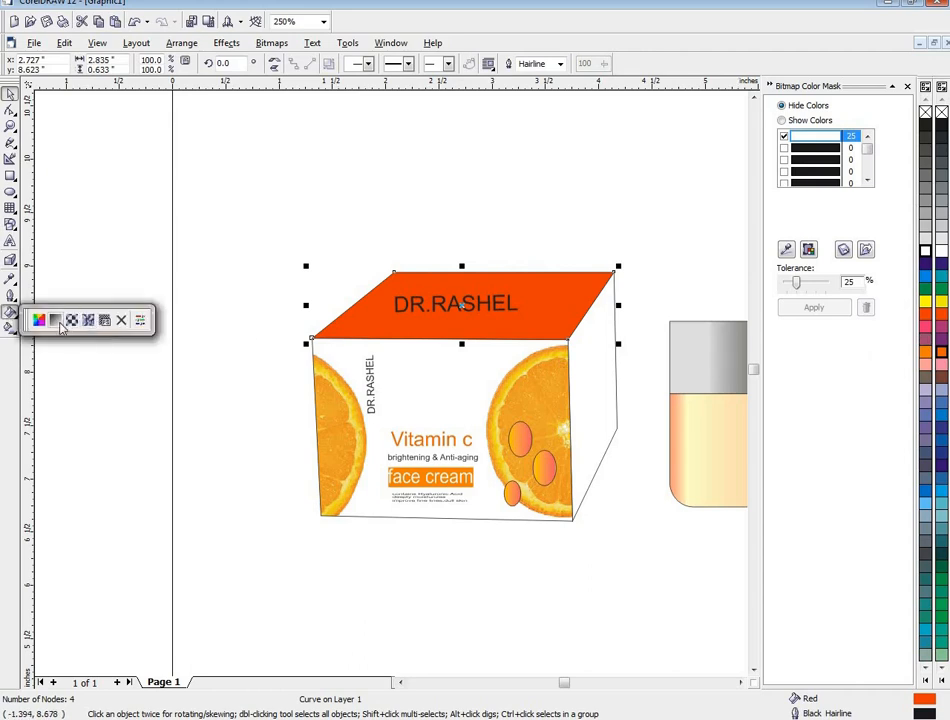
click(57, 322)
click(433, 352)
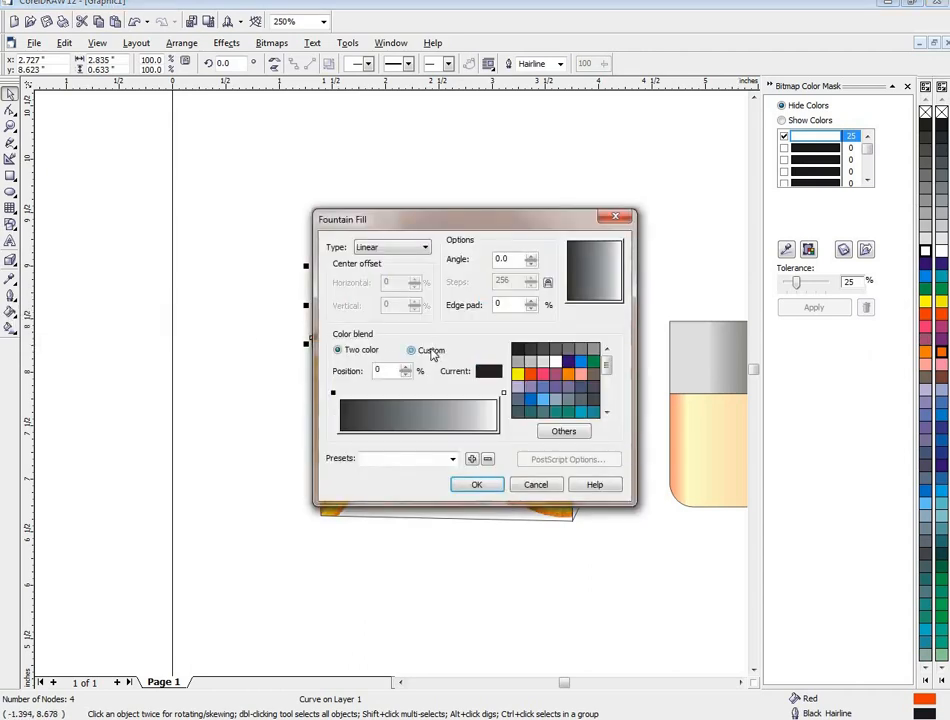
click(333, 394)
drag(606, 373, 606, 400)
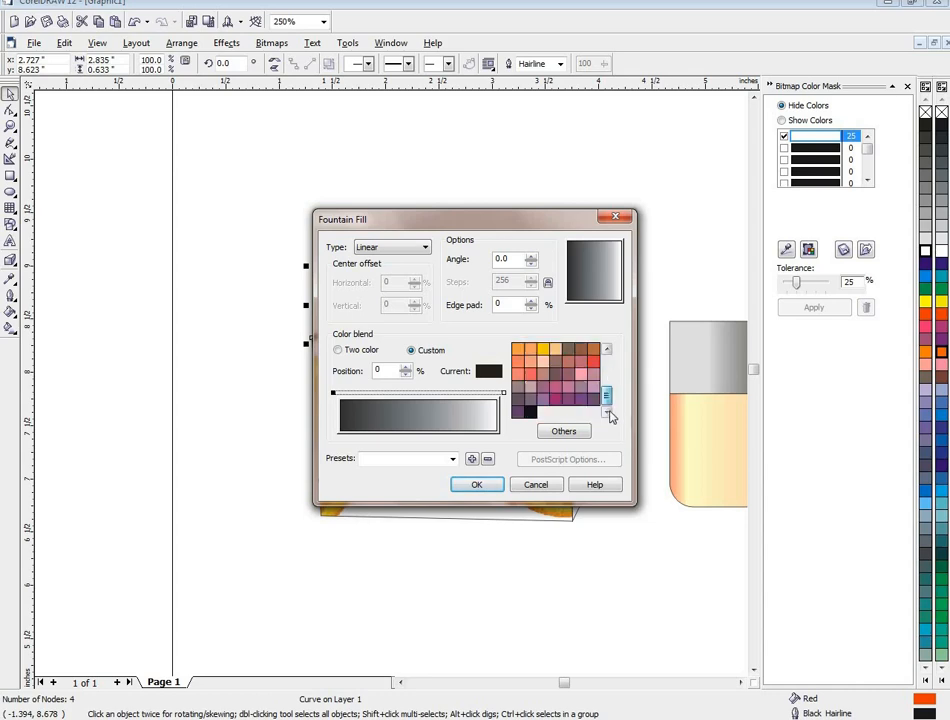
click(531, 352)
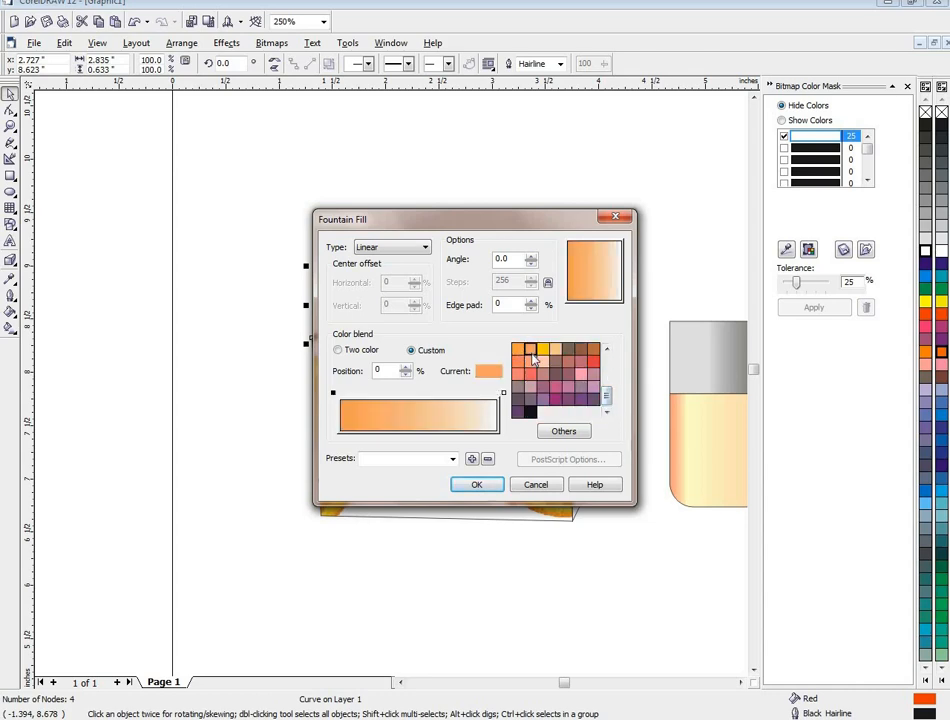
click(503, 392)
click(531, 352)
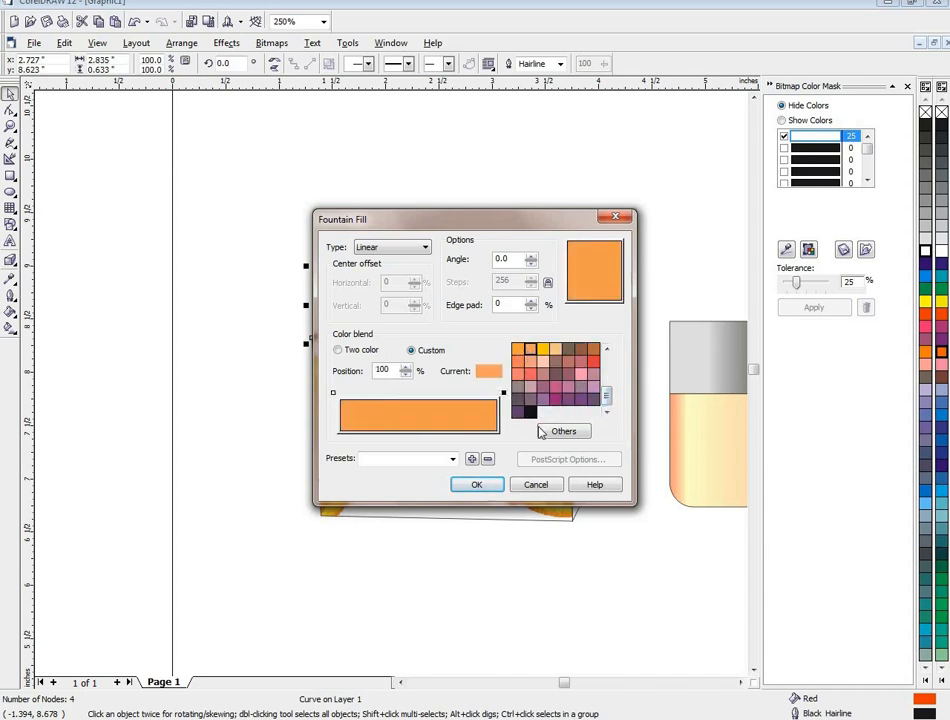
click(478, 486)
- Give the DR.RASHEL text on the top face a white fill and white outline, and stretch it slightly wider
click(486, 460)
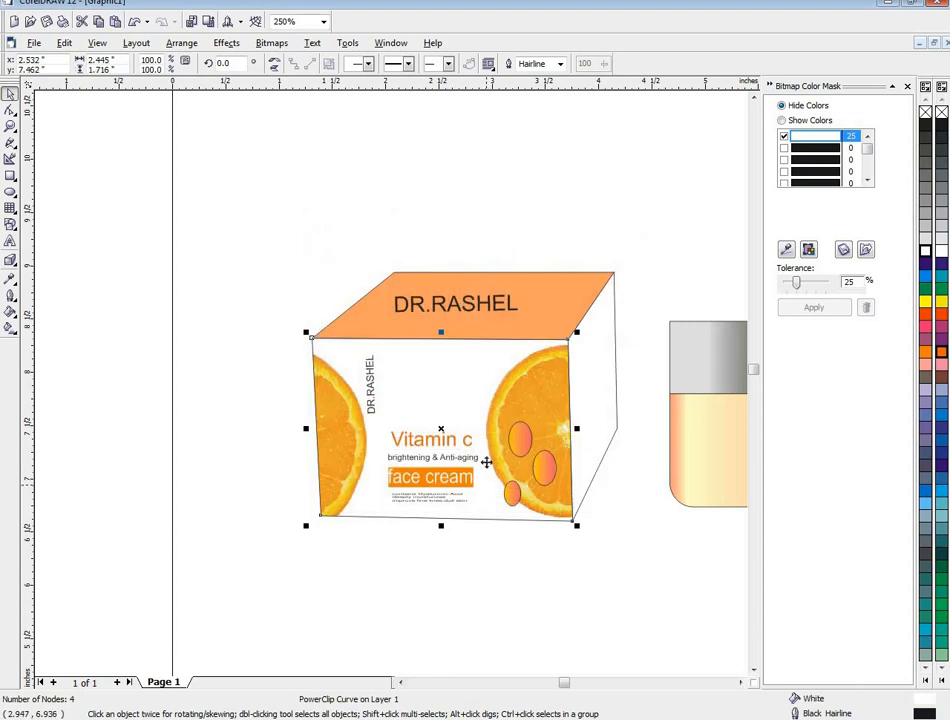
click(484, 301)
click(646, 328)
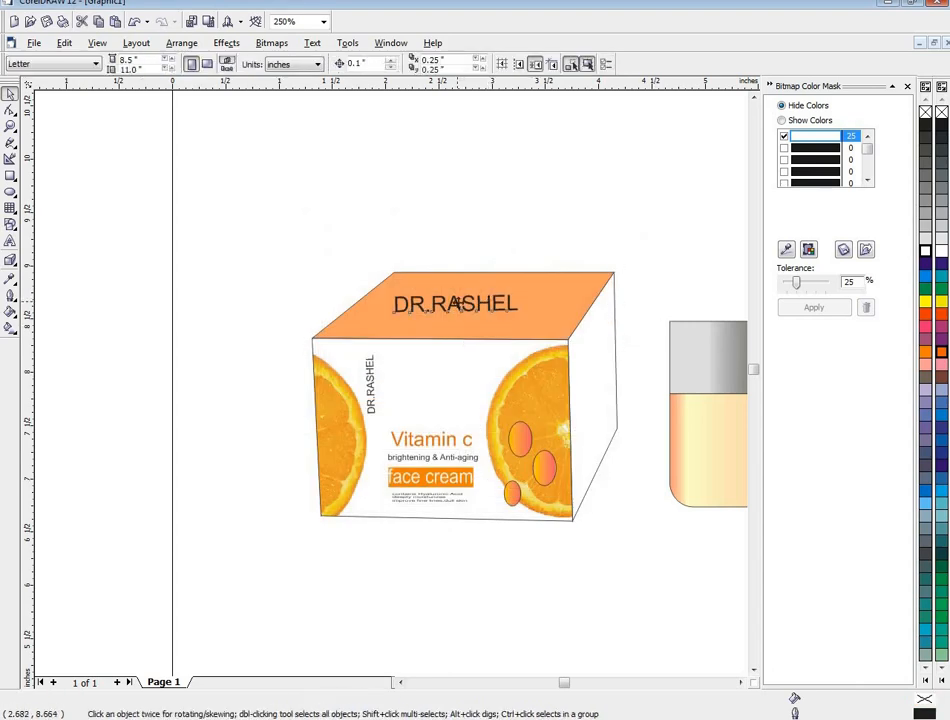
click(457, 303)
click(940, 251)
right_click(940, 251)
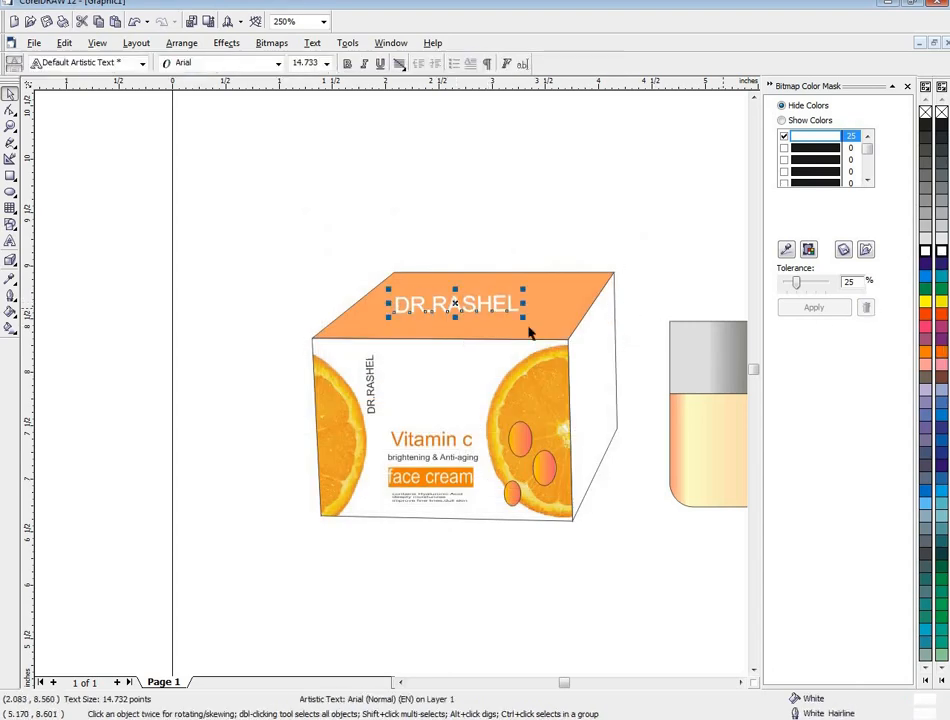
drag(524, 305, 548, 306)
click(607, 505)
- Examine the overall look of the box beside the jar on the page
scroll(607, 505, down, 3)
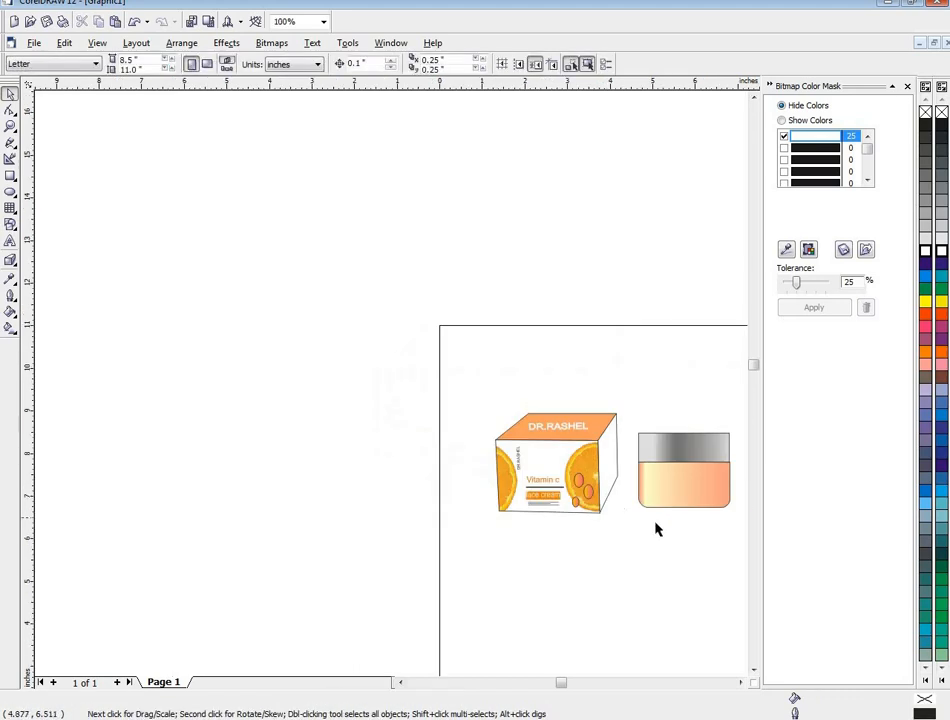
click(740, 683)
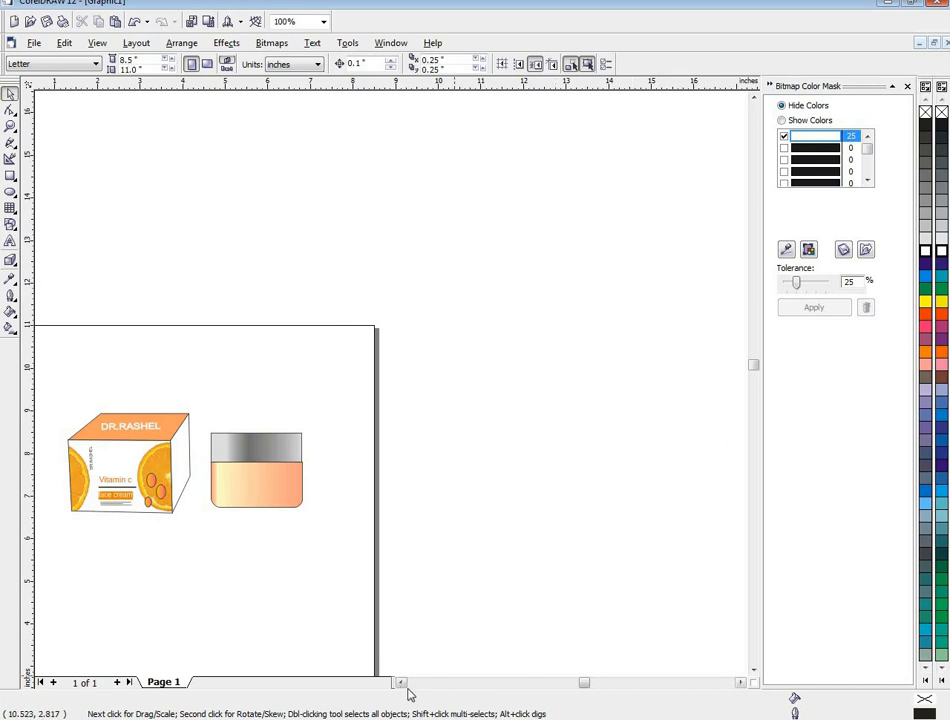
click(401, 683)
click(401, 683)
scroll(328, 548, up, 3)
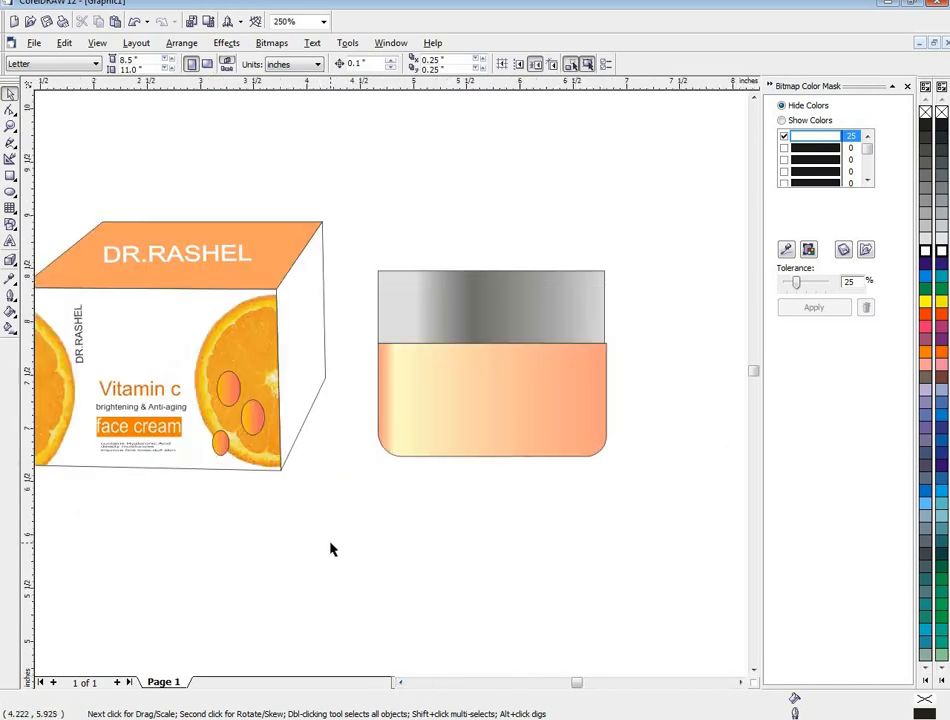
click(409, 688)
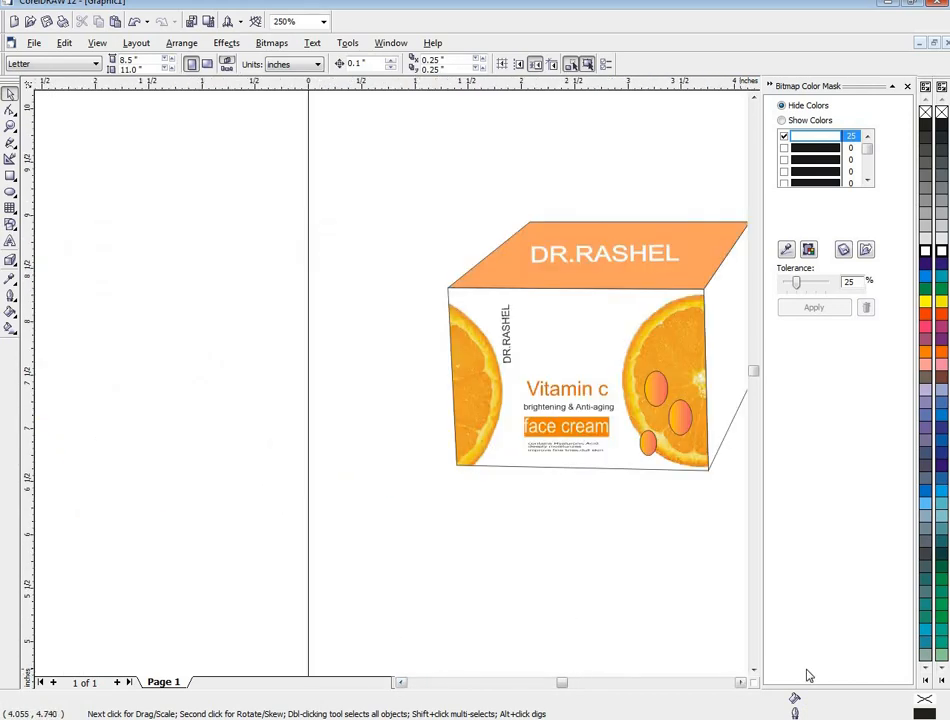
click(741, 683)
click(741, 683)
click(741, 683)
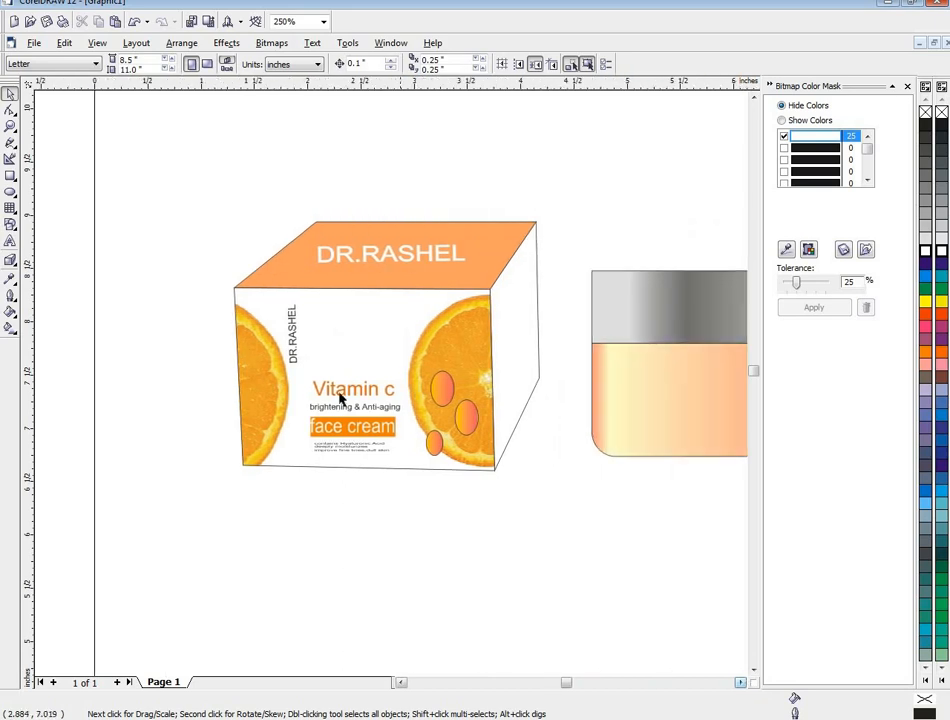
- Duplicate the front face's product text block to the space below the jar, at about x 4.488, y 6.241 in
drag(162, 323, 415, 488)
drag(352, 418, 571, 510)
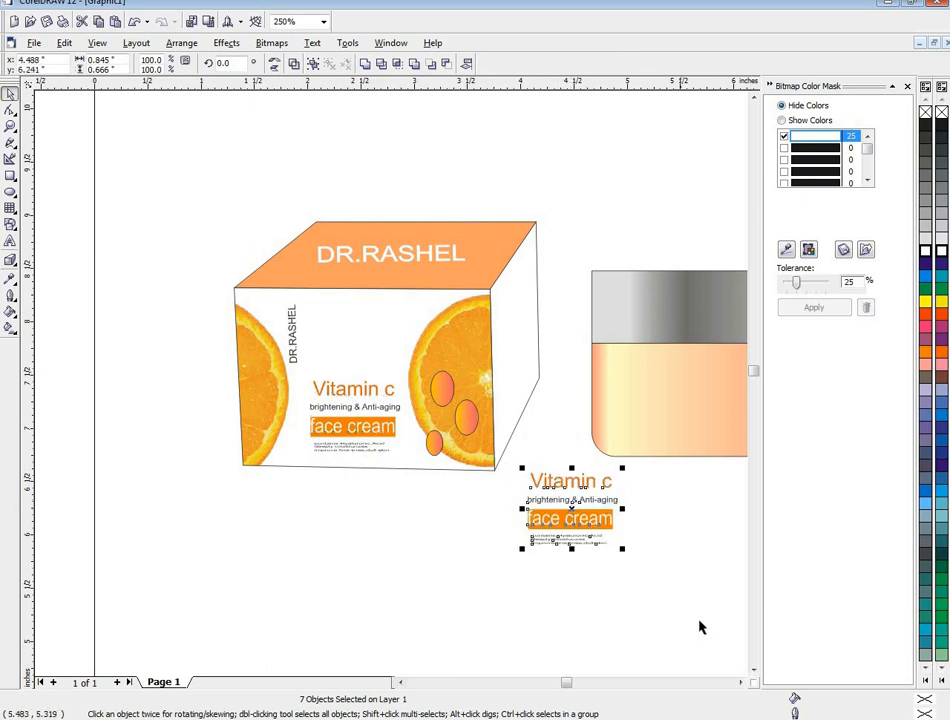
click(740, 683)
click(599, 575)
- Recolour the copied "face cream" text black, delete its orange background rectangle and put the text back in the rectangle's place
click(527, 518)
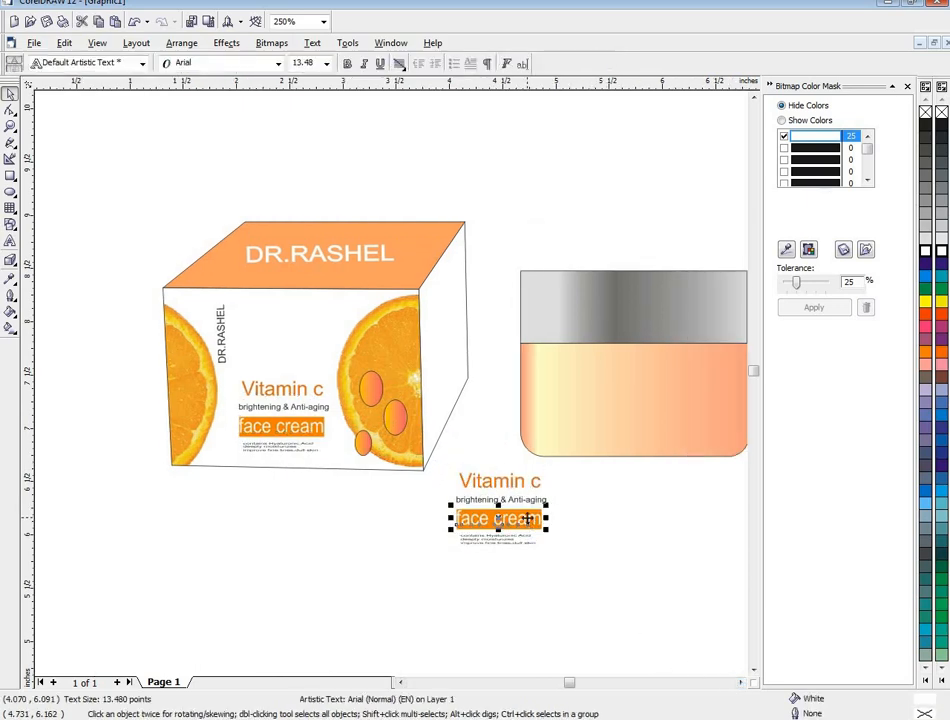
drag(527, 518, 648, 547)
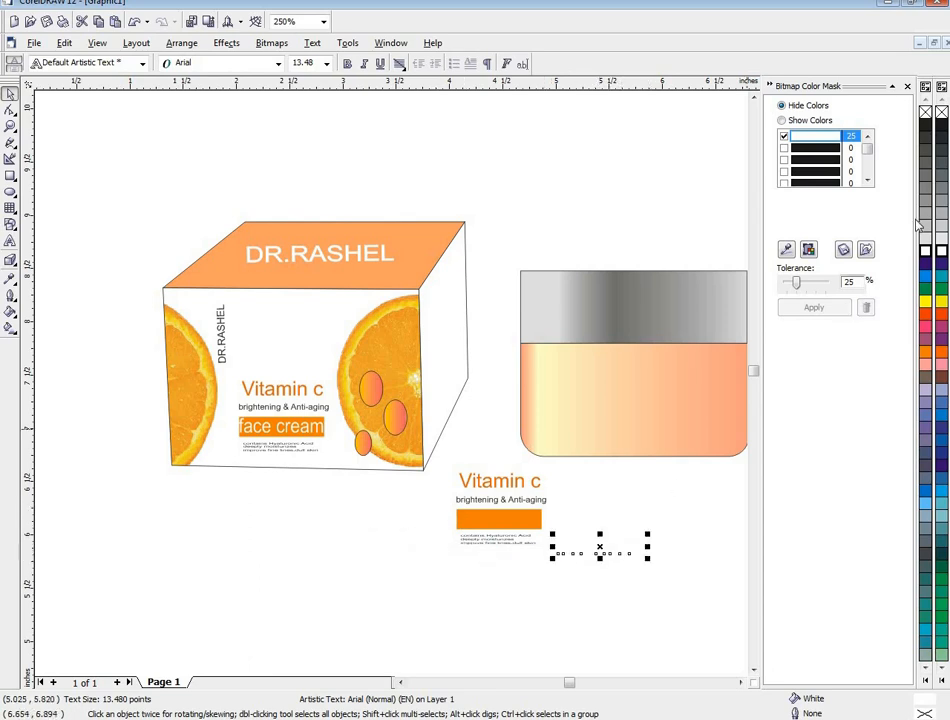
click(927, 126)
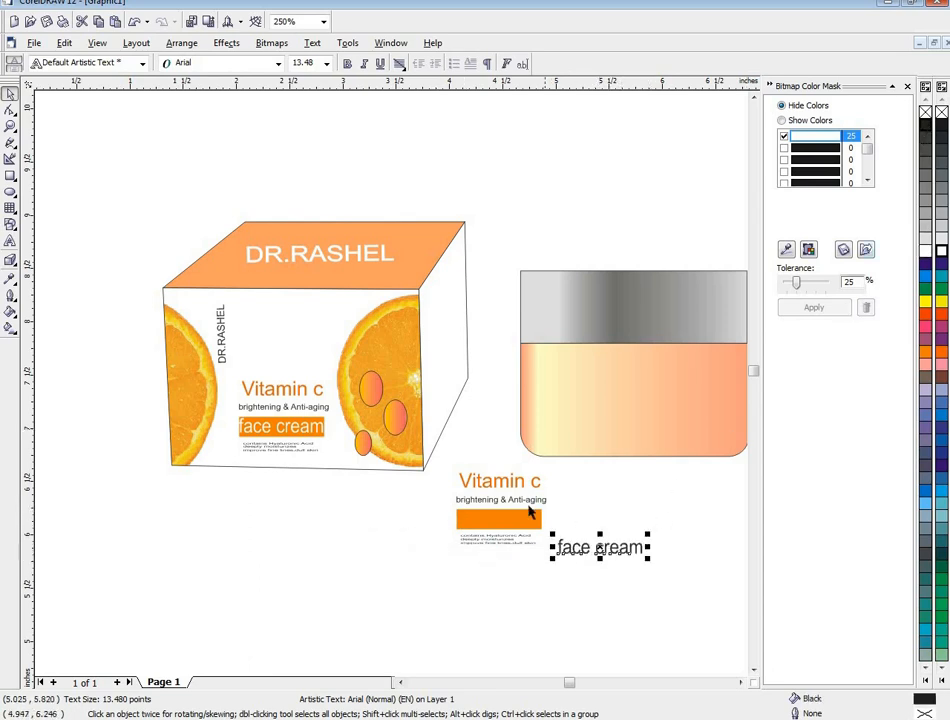
click(516, 520)
key(Delete)
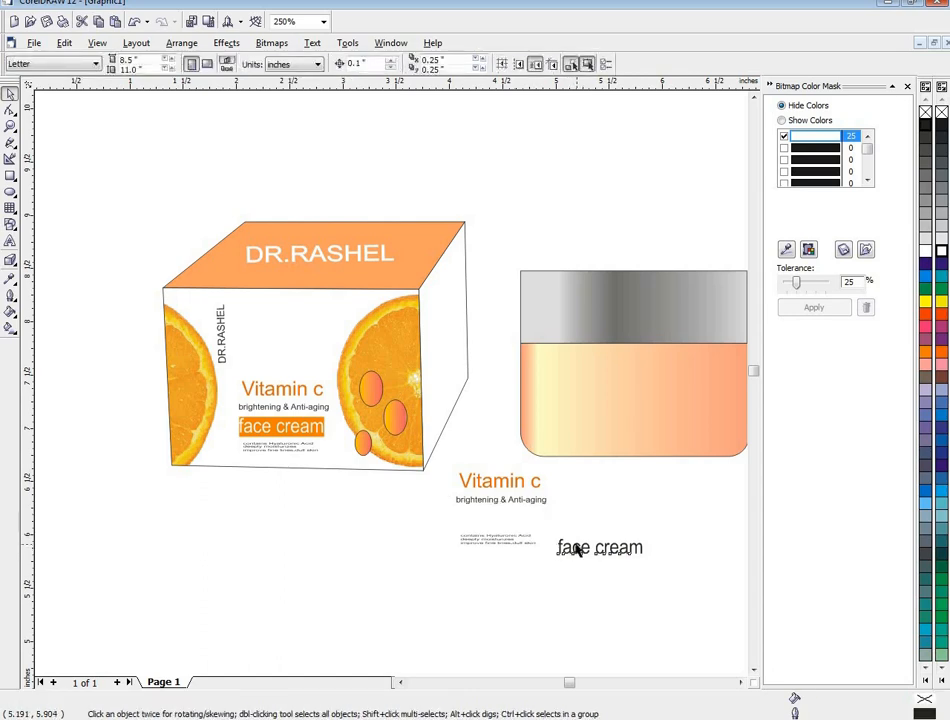
drag(576, 545, 476, 517)
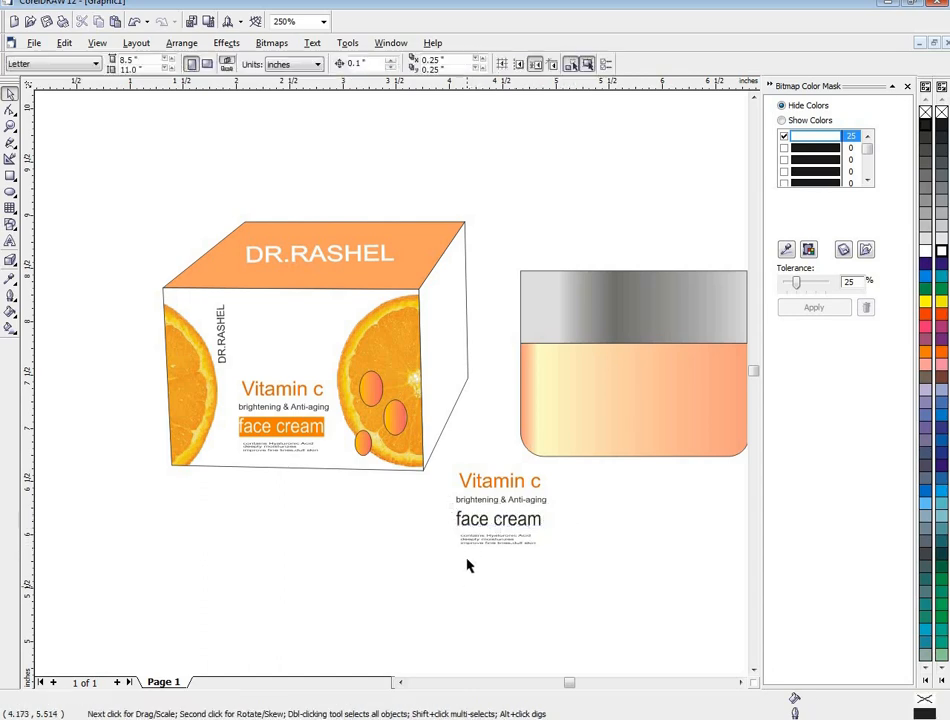
- Recolour the copied "Vitamin c" text below the jar black
click(481, 483)
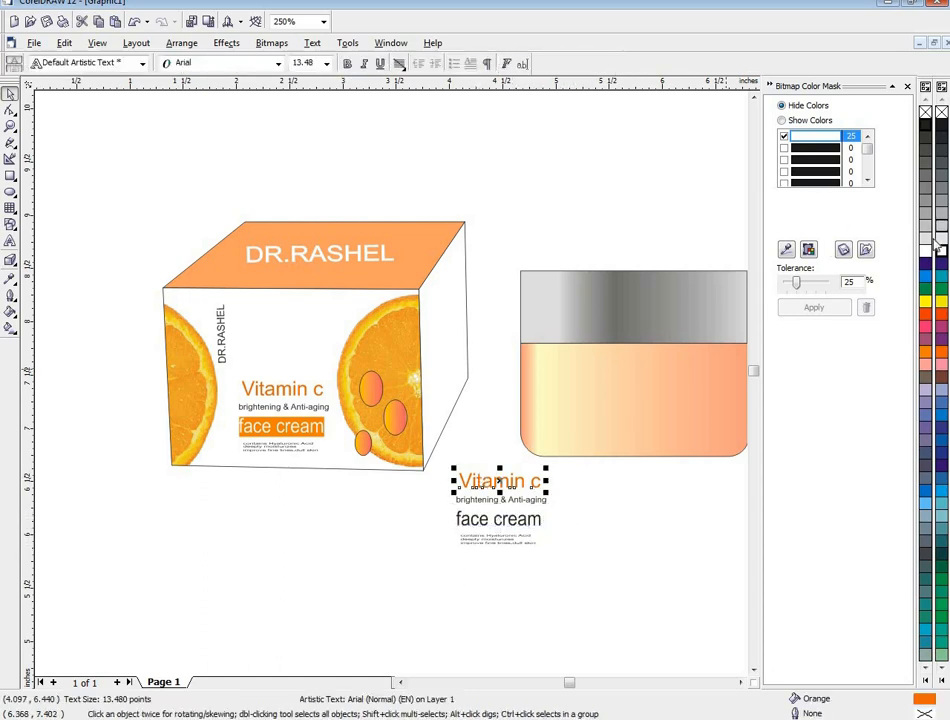
click(926, 126)
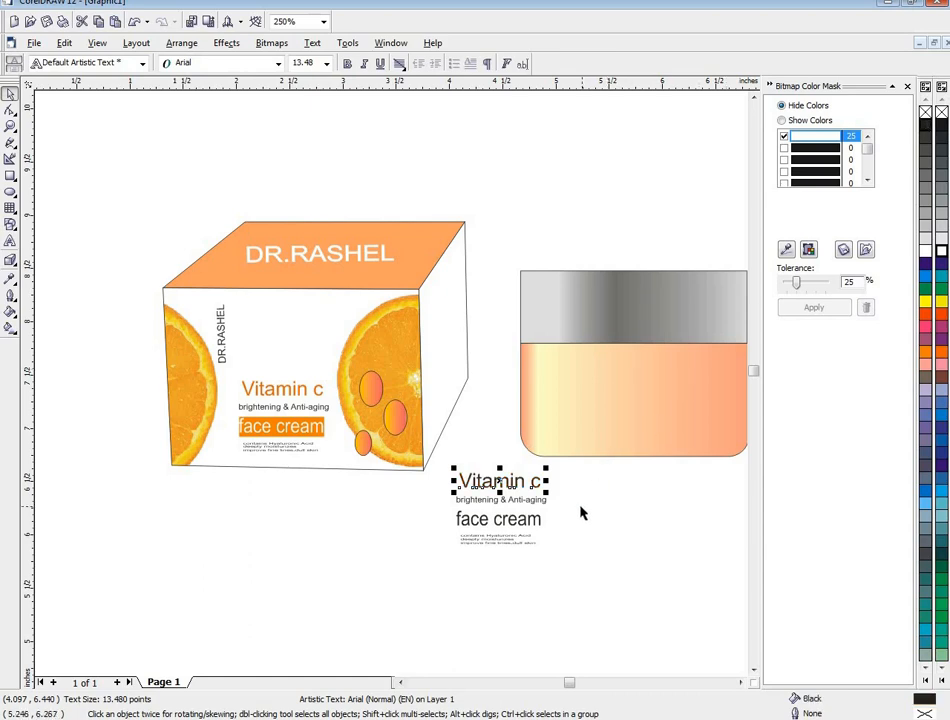
drag(394, 424, 372, 398)
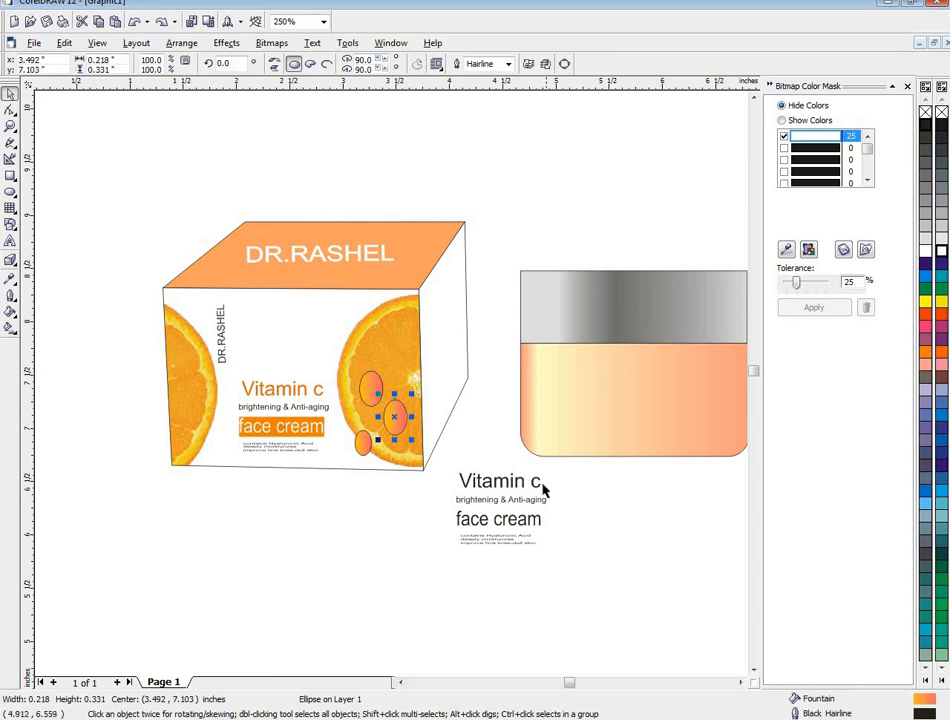
key(F8)
click(462, 502)
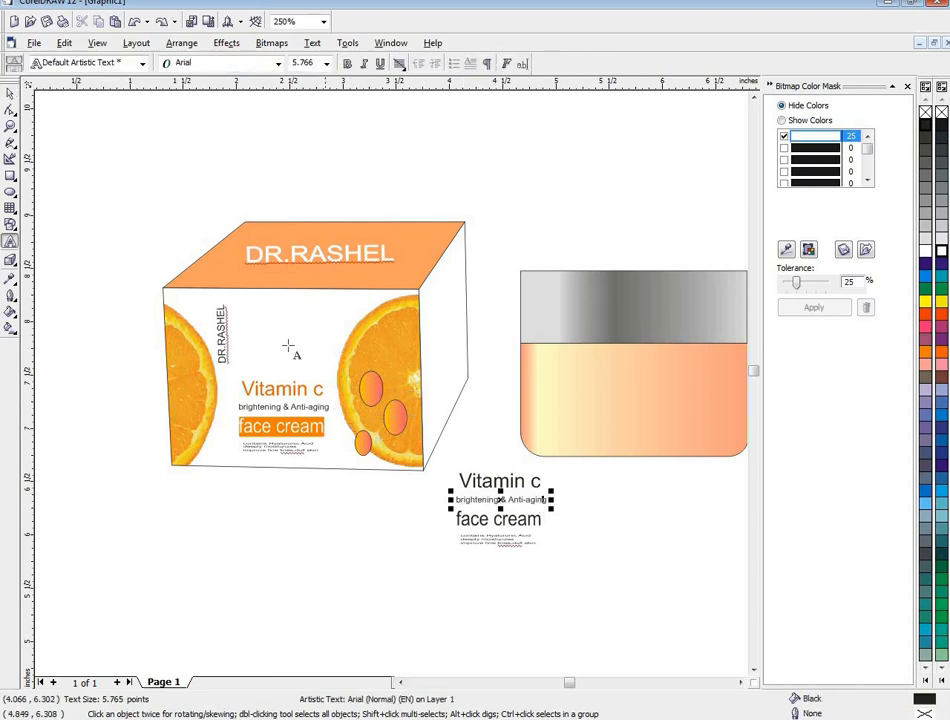
click(10, 93)
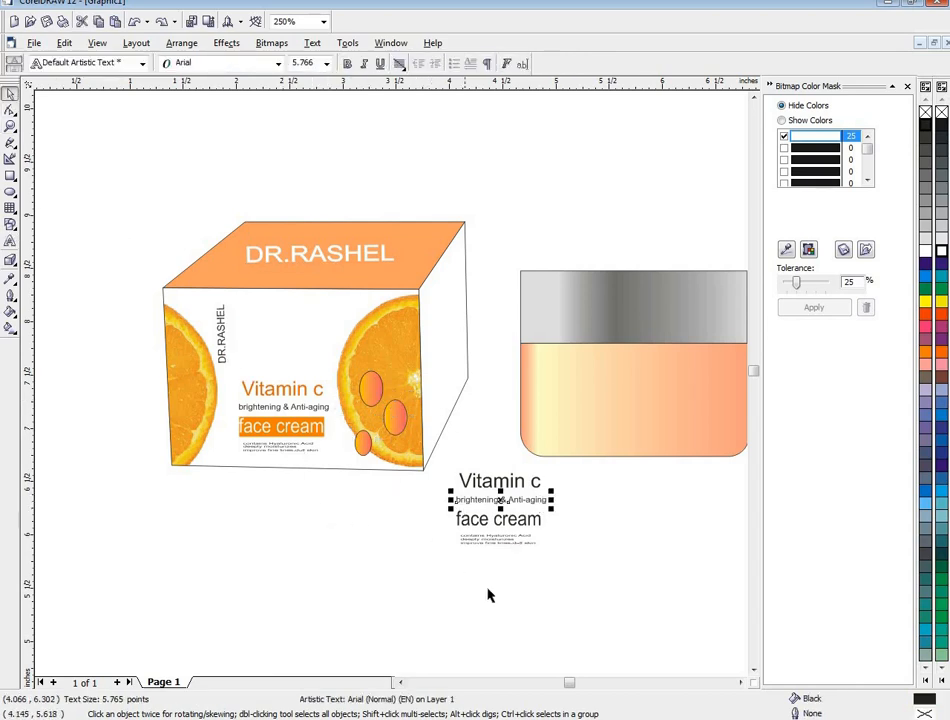
- Move the whole copied text block onto the middle of the jar's orange body and give it a white fill
drag(566, 620, 406, 435)
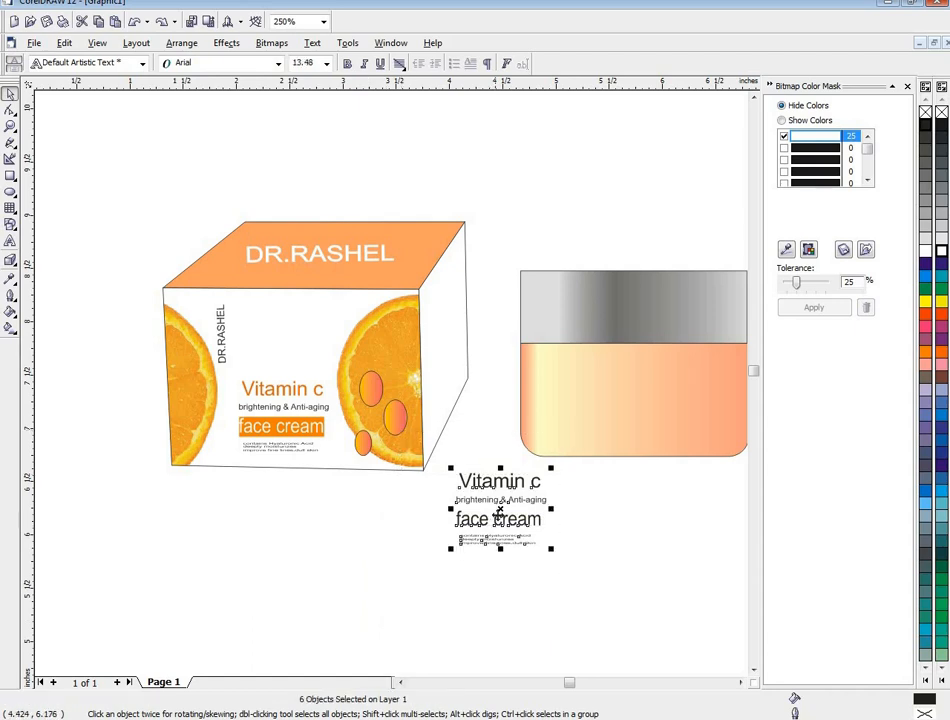
drag(499, 518, 641, 399)
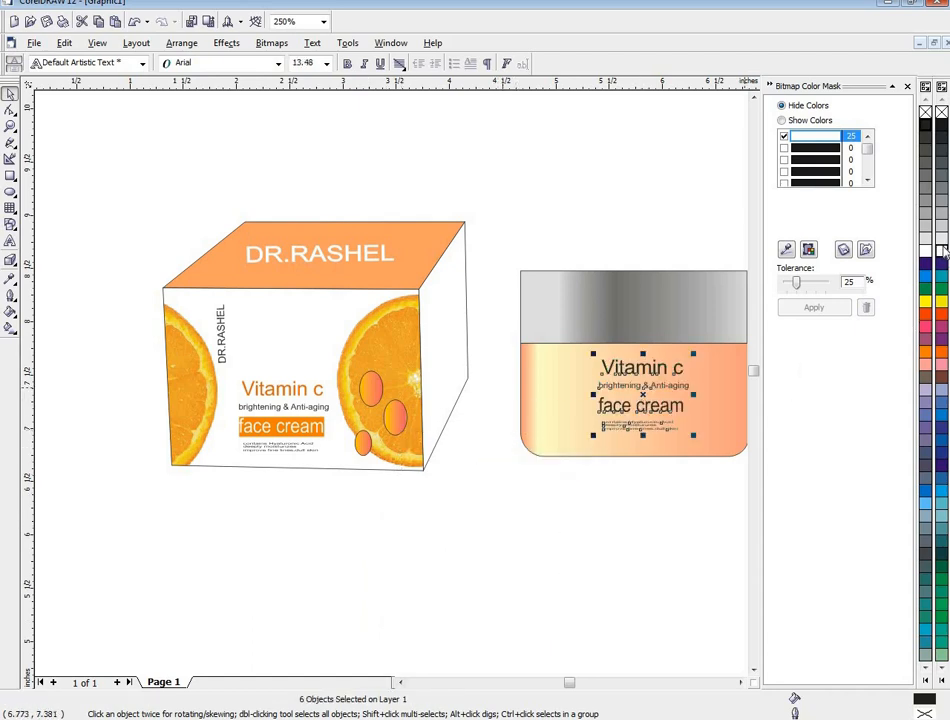
scroll(695, 489, up, 2)
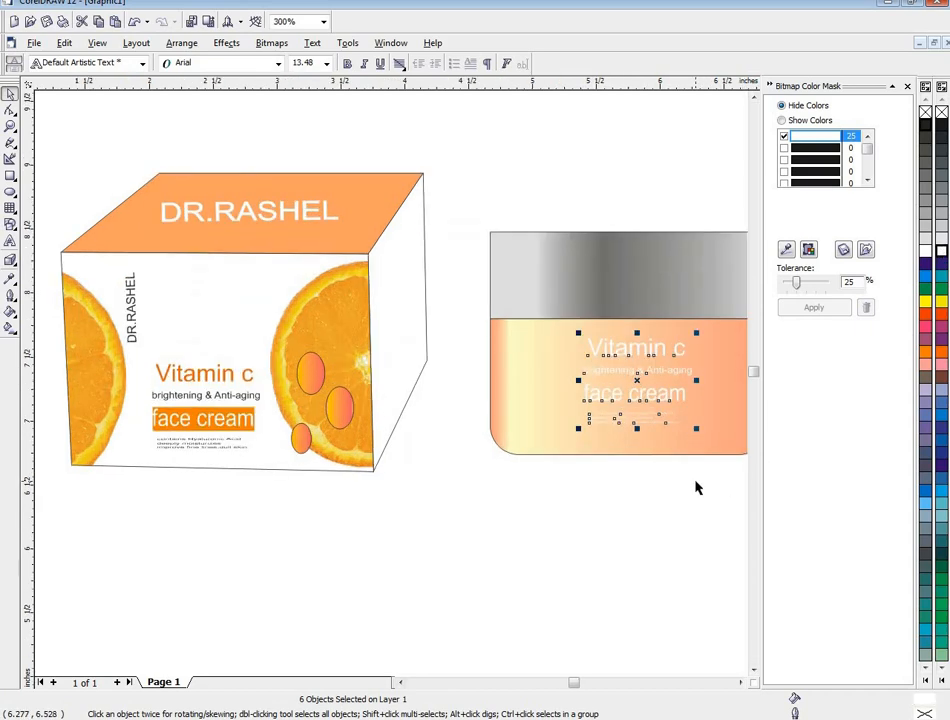
click(741, 683)
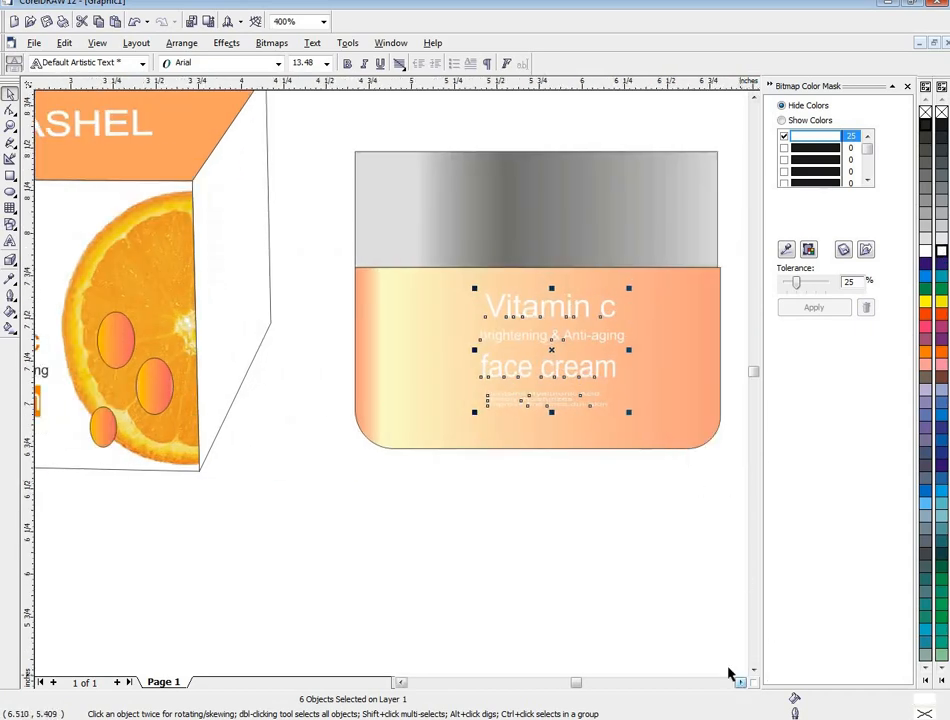
scroll(683, 598, down, 1)
scroll(679, 598, down, 2)
click(679, 598)
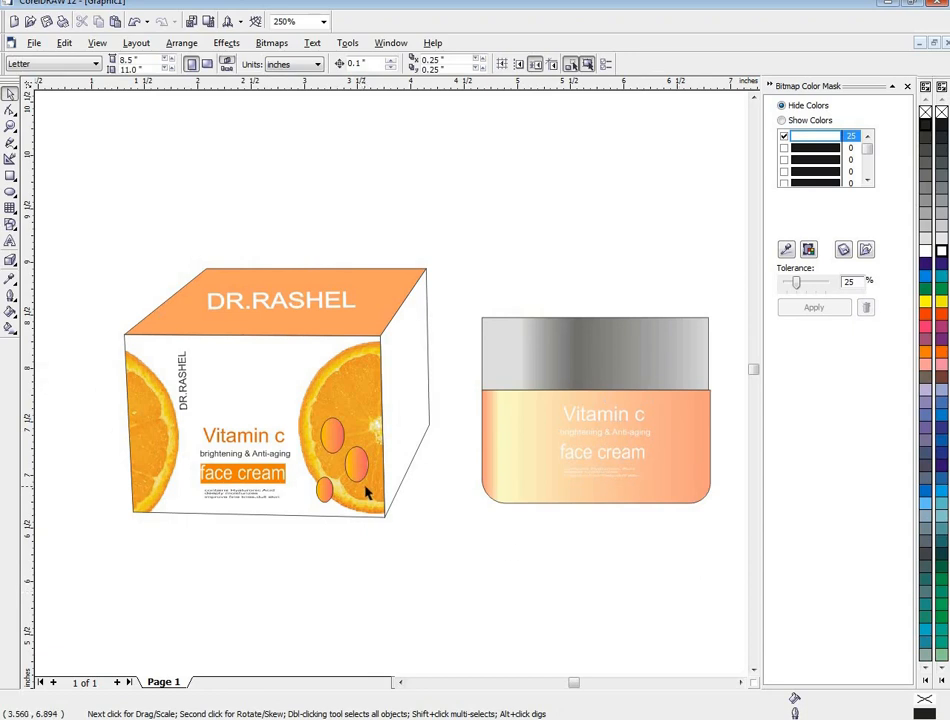
- Make all the white label text on the jar bold
scroll(367, 492, down, 1)
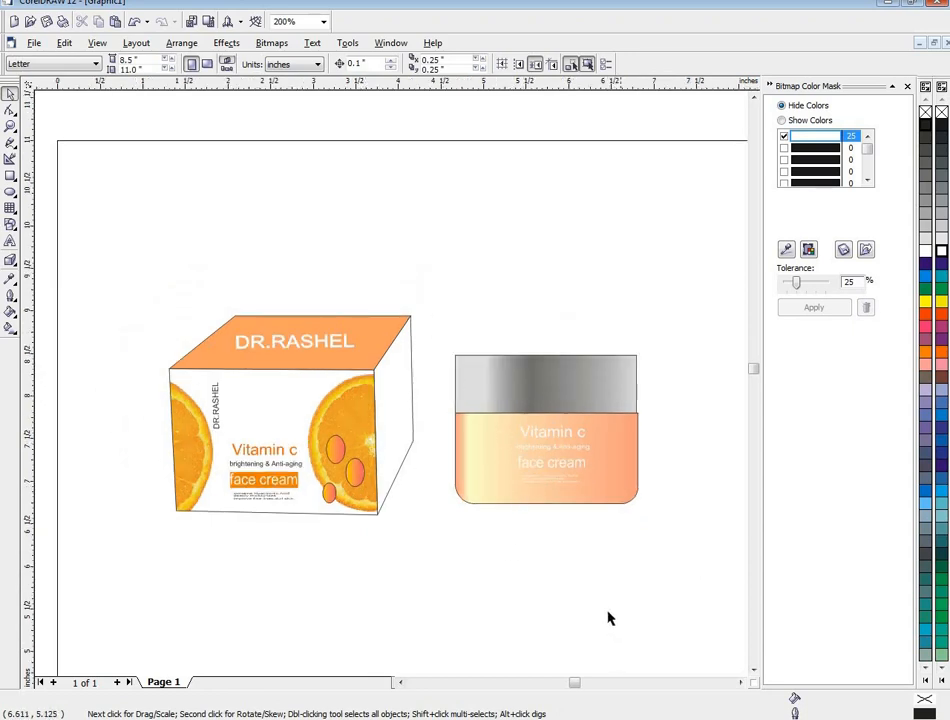
drag(635, 620, 490, 405)
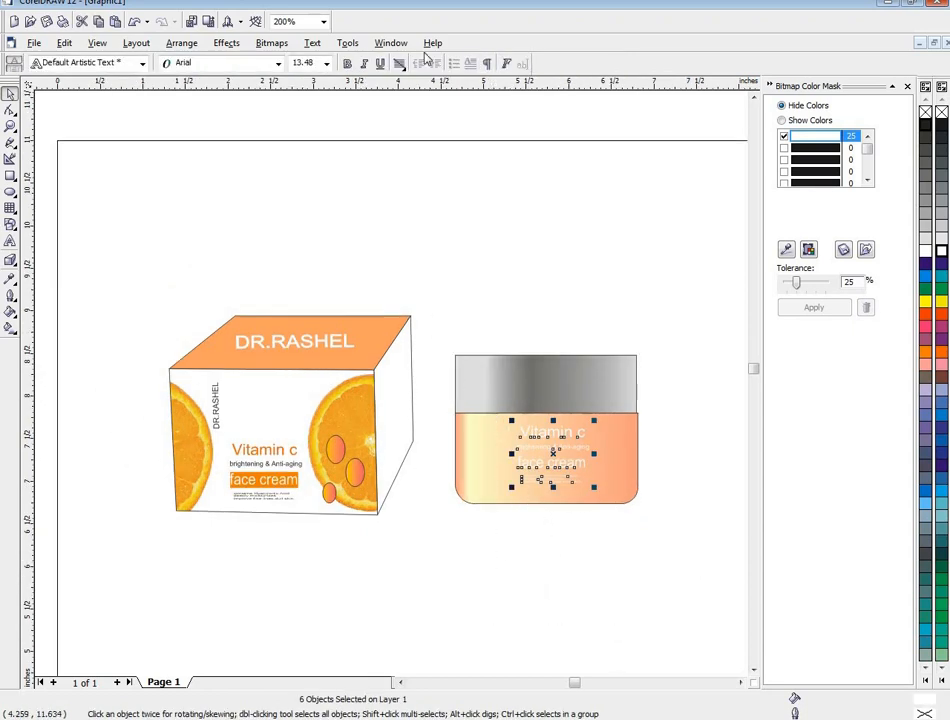
click(348, 64)
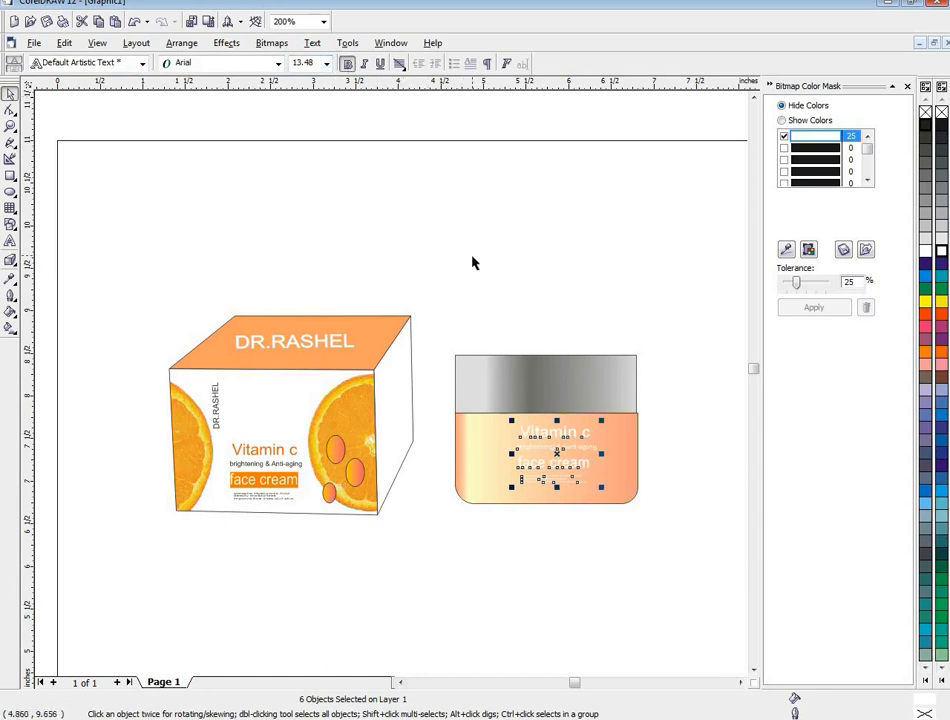
click(505, 262)
drag(575, 604, 500, 388)
drag(628, 589, 497, 371)
click(468, 283)
scroll(611, 452, down, 1)
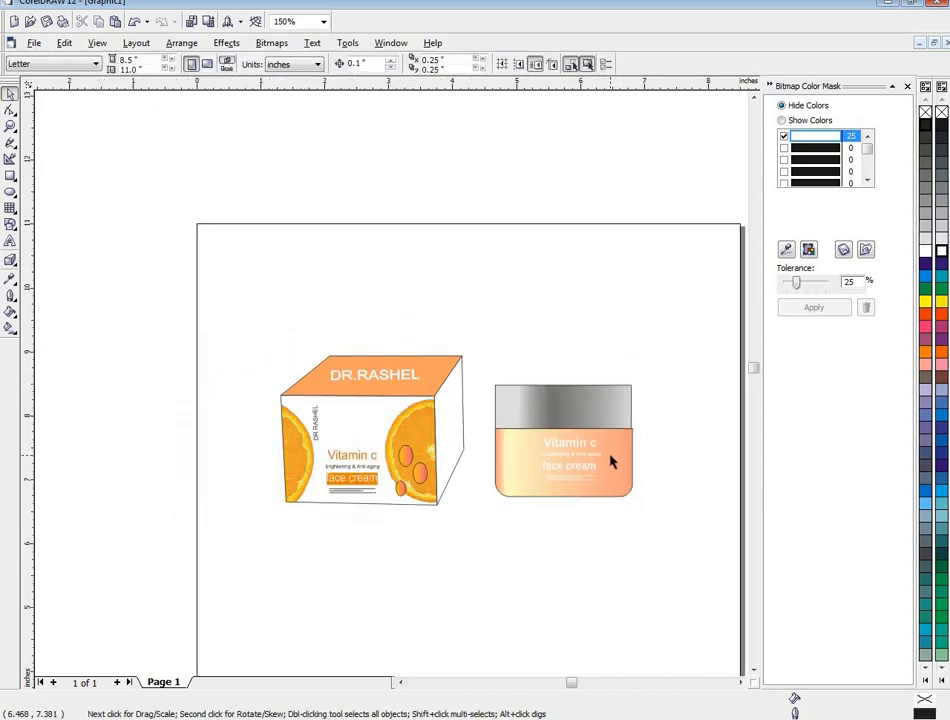
- Move the entire box with all its artwork slightly up and to the left, away from the jar
drag(201, 290, 472, 549)
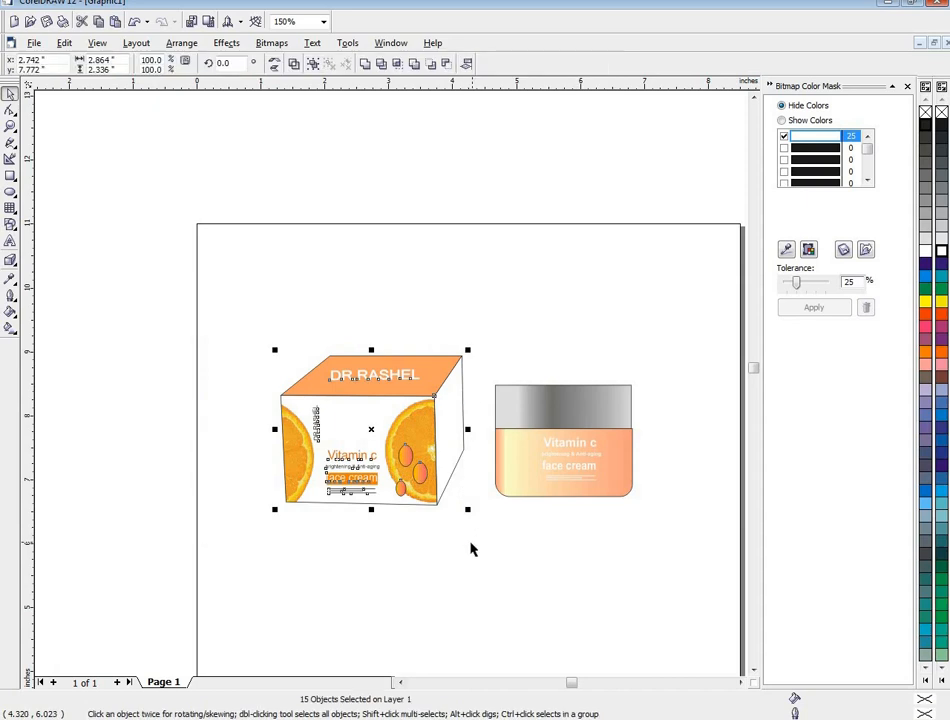
drag(423, 467, 415, 460)
click(440, 511)
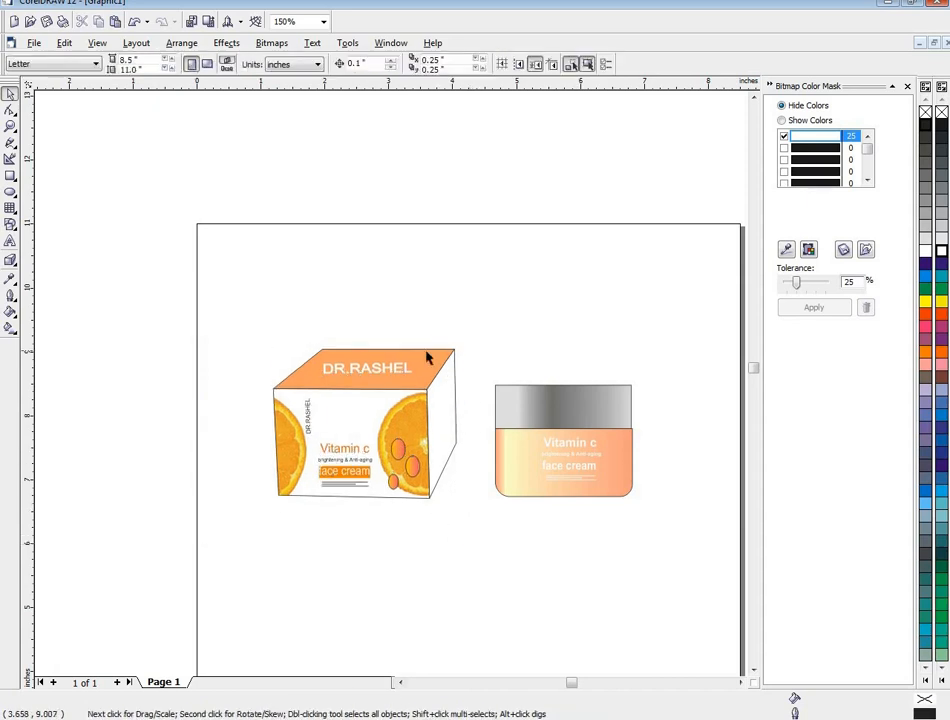
- Add perspective to the DR.RASHEL text on the box's top face, making its right end taller and slanted
click(385, 374)
click(227, 43)
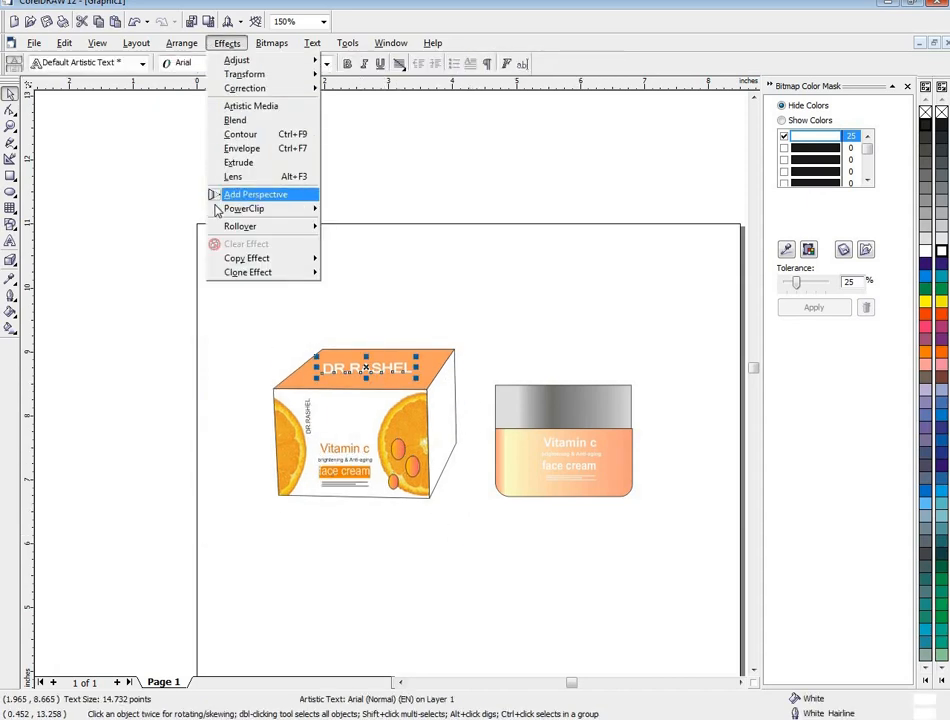
click(240, 195)
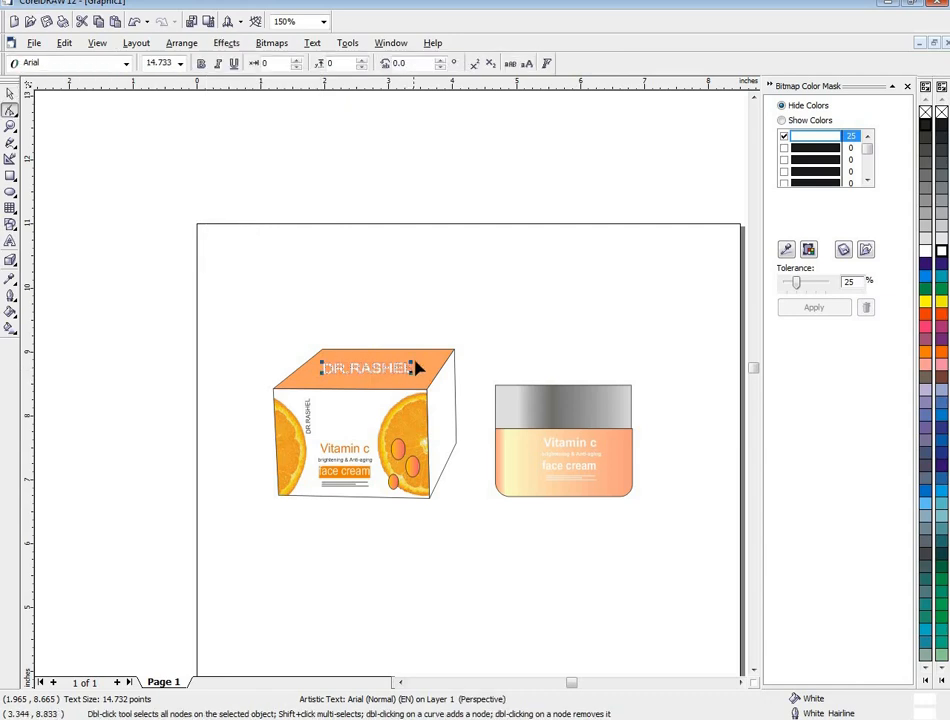
mouse_move(412, 366)
mouse_down()
mouse_move(424, 350)
mouse_move(413, 383)
mouse_up()
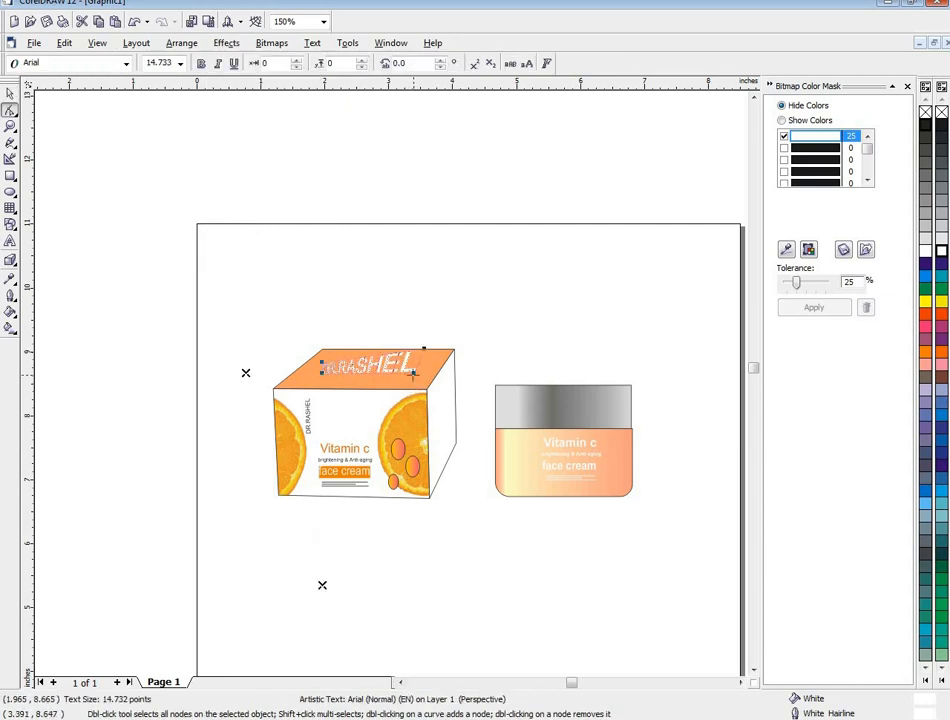
click(412, 373)
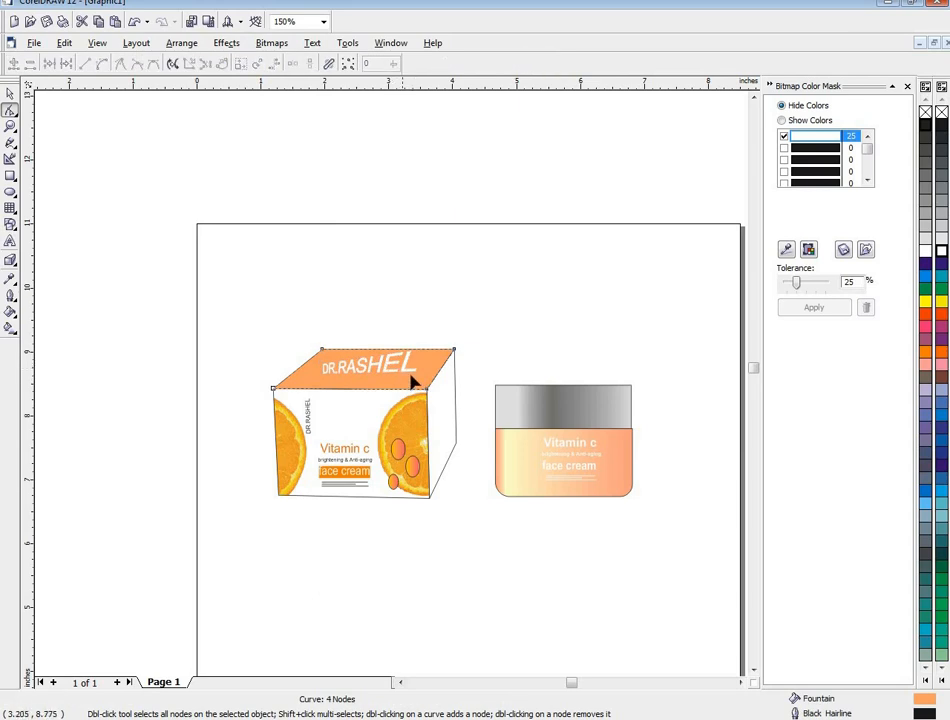
click(9, 94)
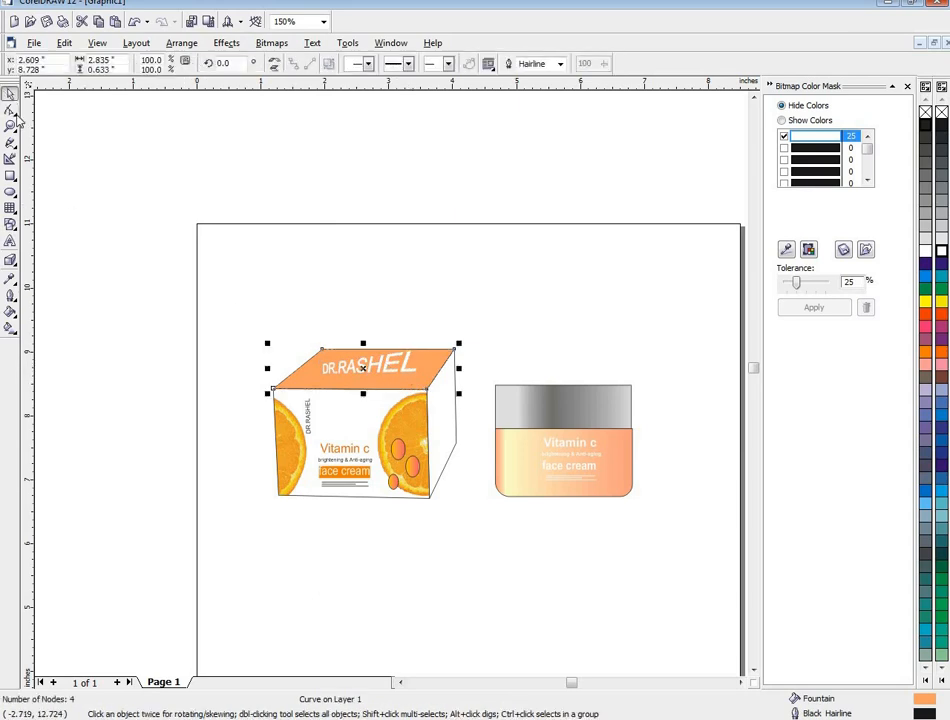
- Stretch the perspective corners of the top-face DR.RASHEL text outward so it fills the face and slants along its side edges
click(398, 355)
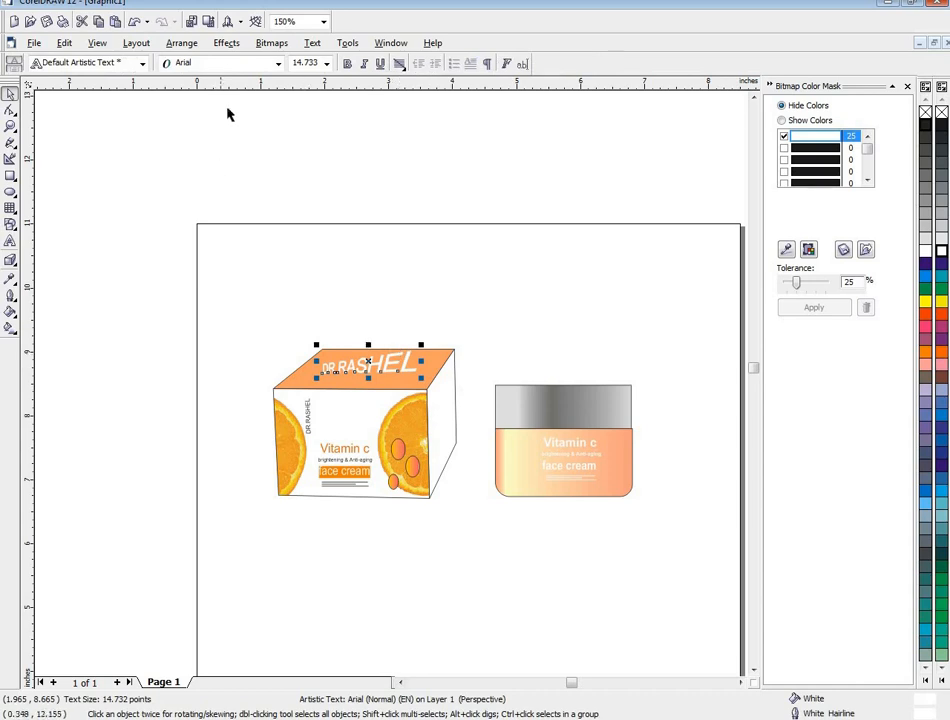
click(226, 43)
click(250, 193)
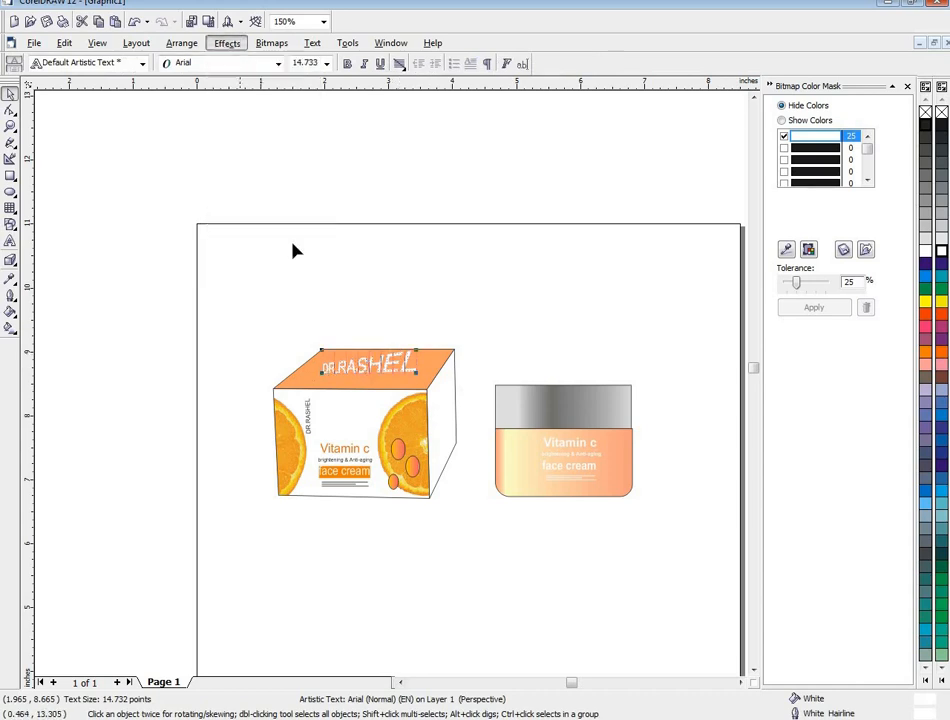
key(F10)
scroll(322, 372, up, 3)
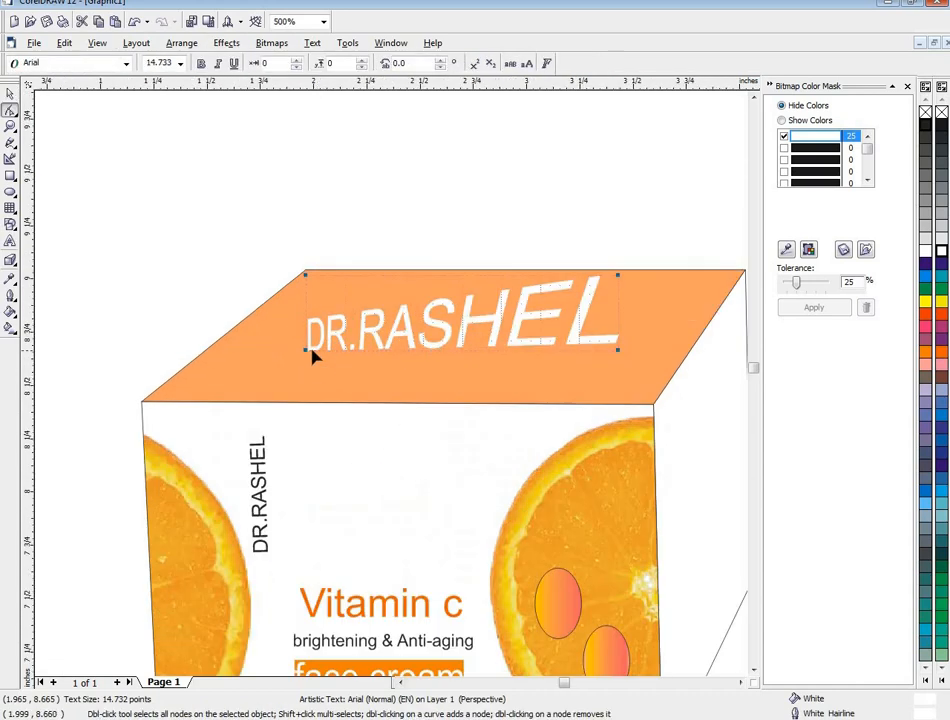
drag(307, 351, 268, 362)
scroll(255, 352, down, 1)
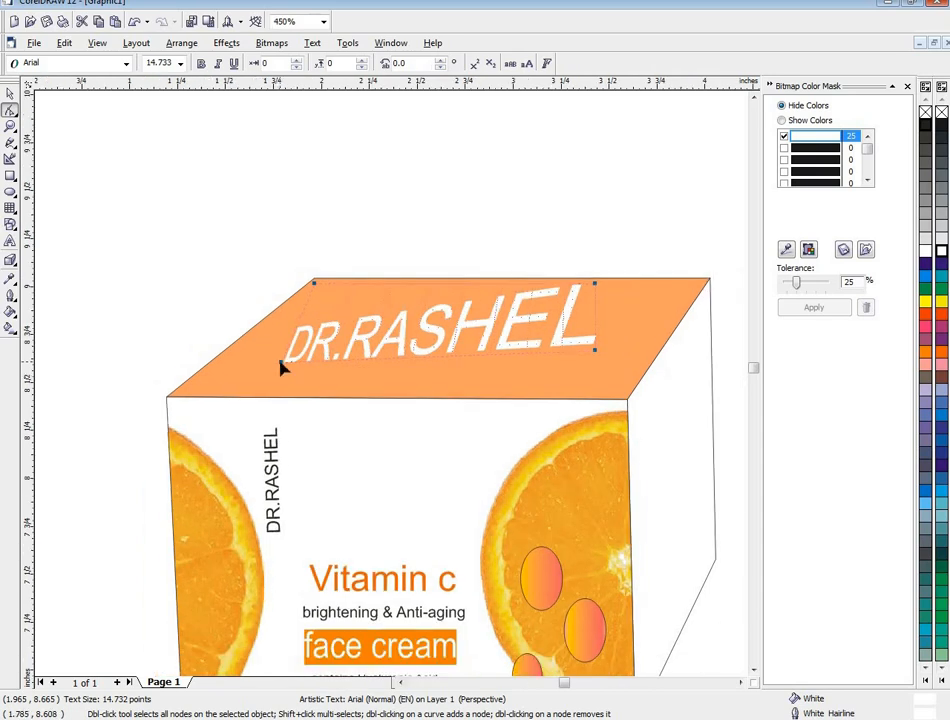
drag(282, 368, 215, 386)
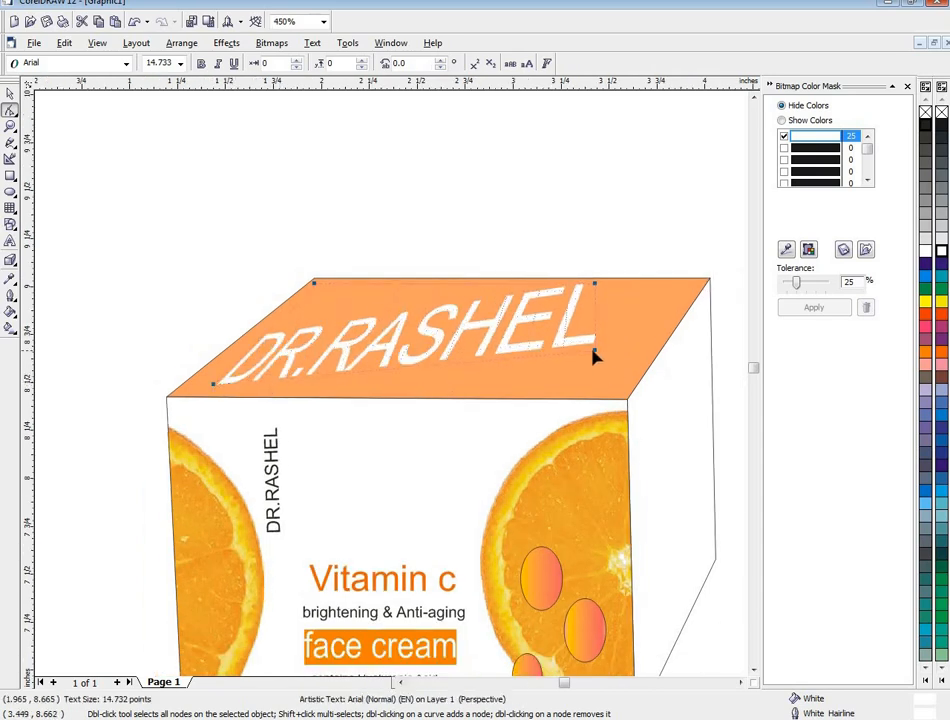
drag(596, 375, 596, 384)
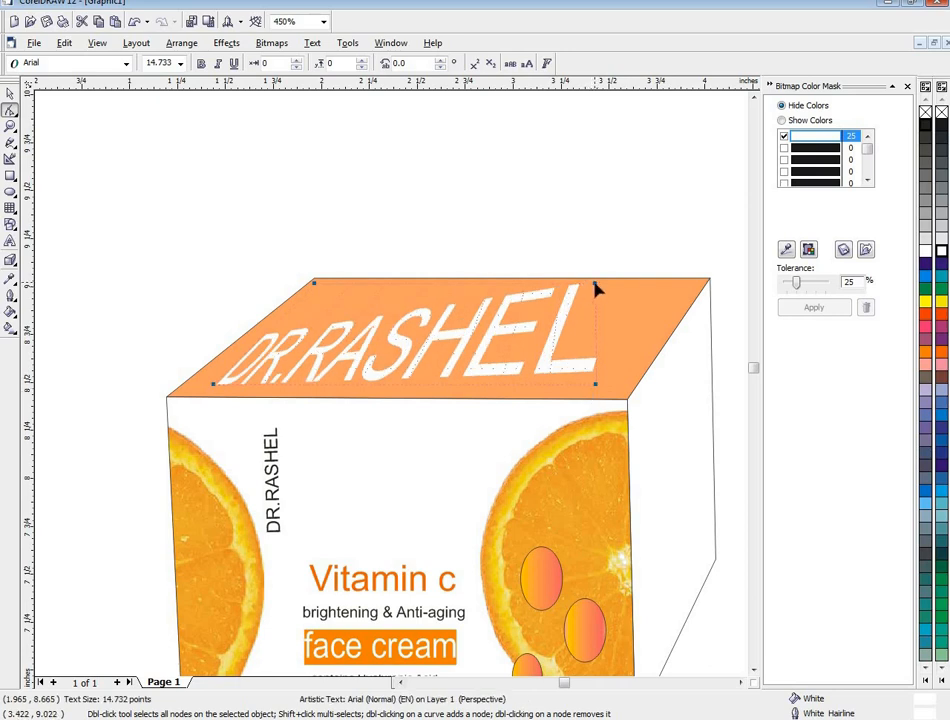
drag(596, 288, 661, 299)
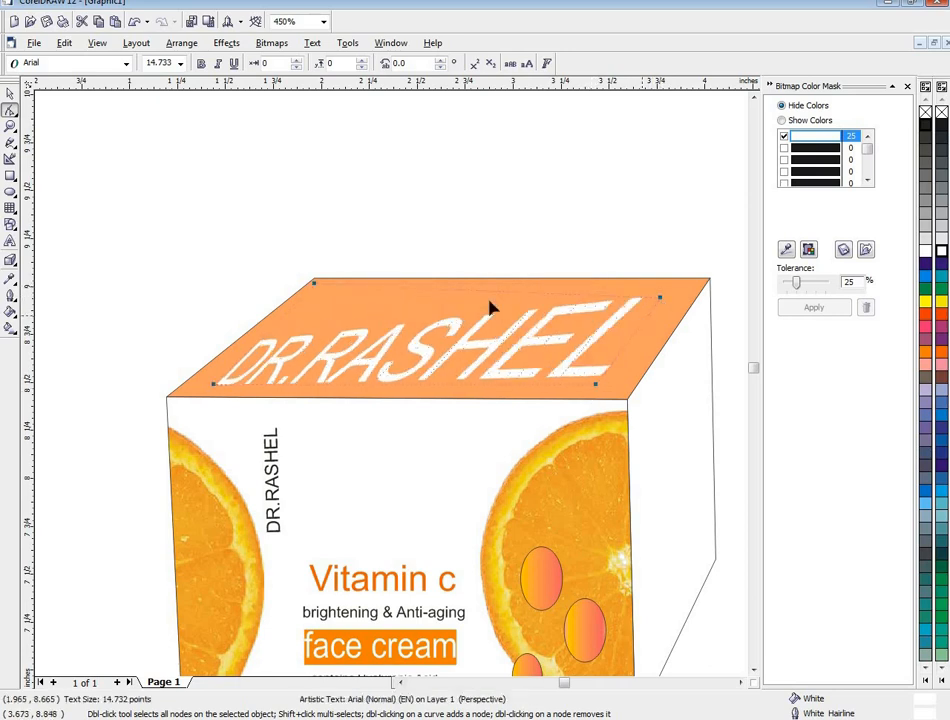
- Fine-tune the four perspective corners of the DR.RASHEL text to inset it from the top face's edges
drag(314, 284, 322, 289)
drag(213, 383, 232, 368)
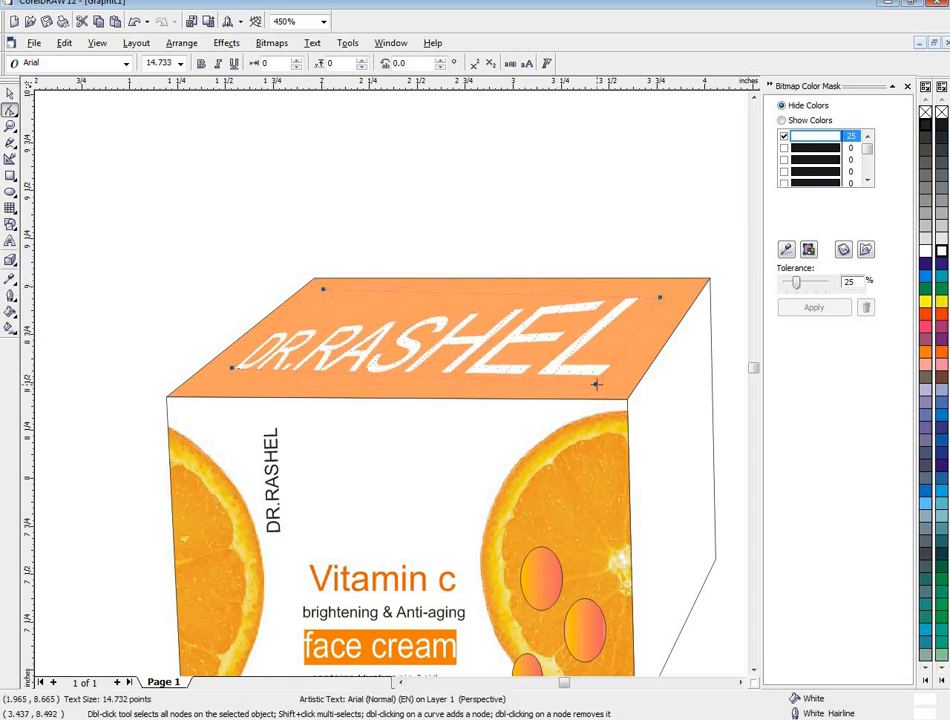
drag(596, 384, 599, 374)
drag(660, 297, 614, 315)
scroll(645, 343, down, 1)
click(9, 93)
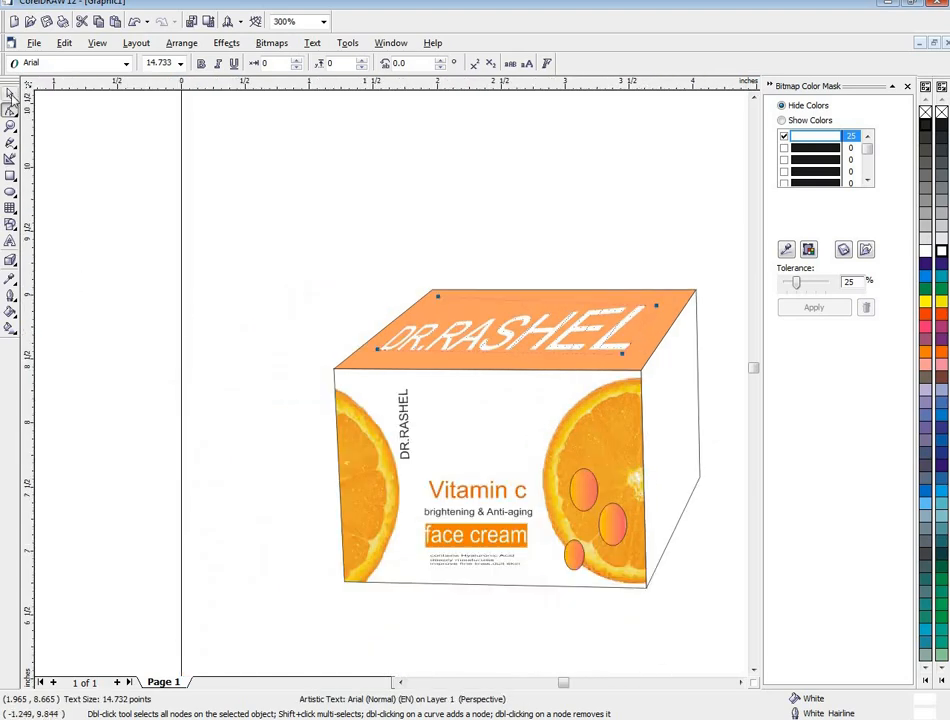
- Examine the finished box and jar side by side on the page
scroll(615, 520, down, 1)
click(741, 681)
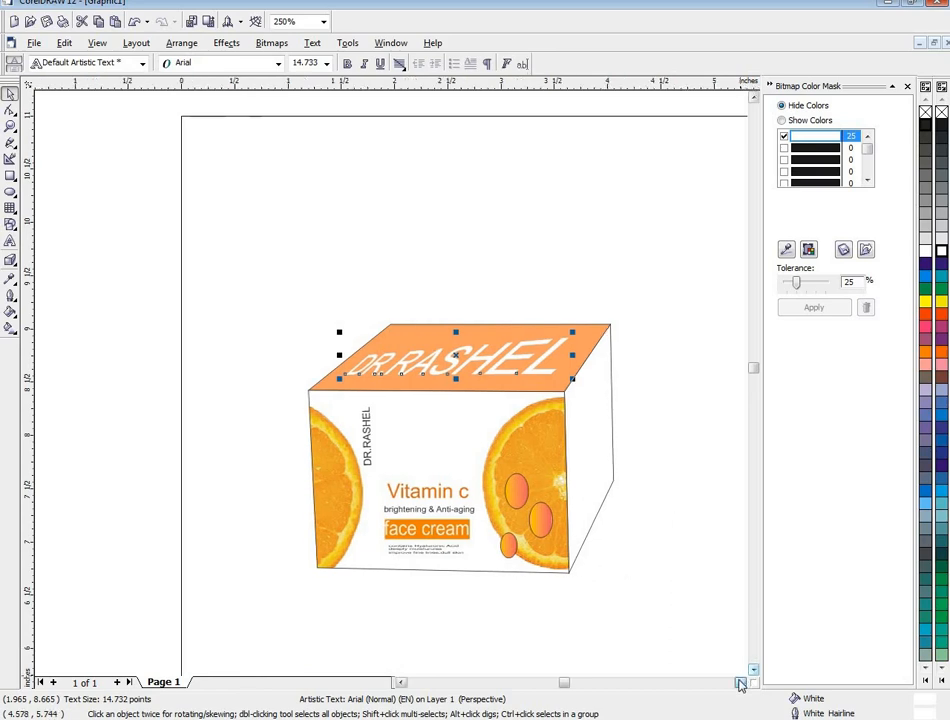
scroll(745, 682, down, 1)
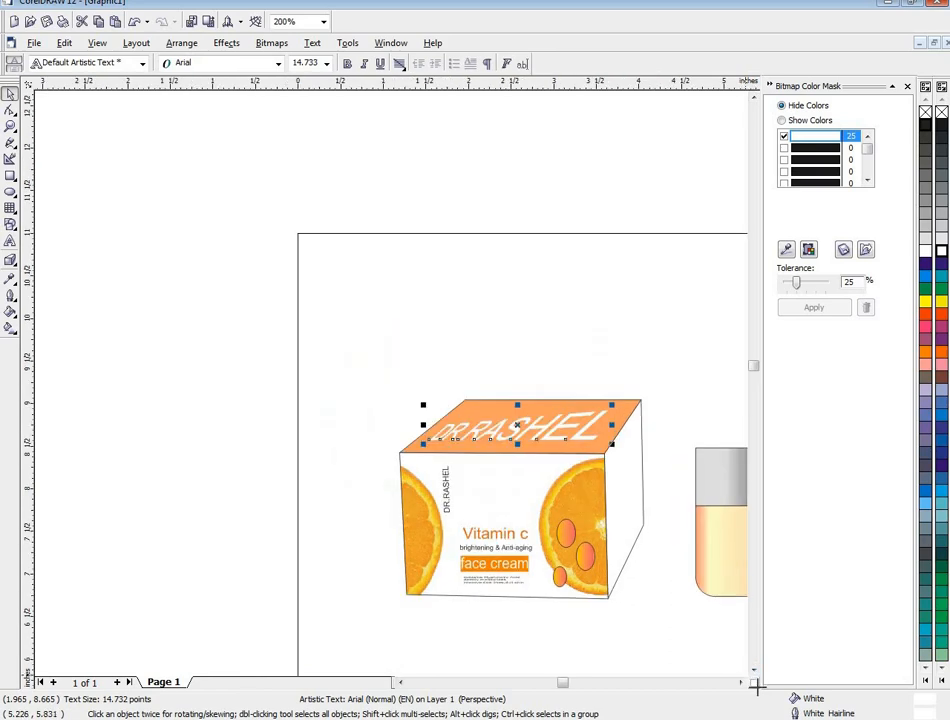
click(741, 681)
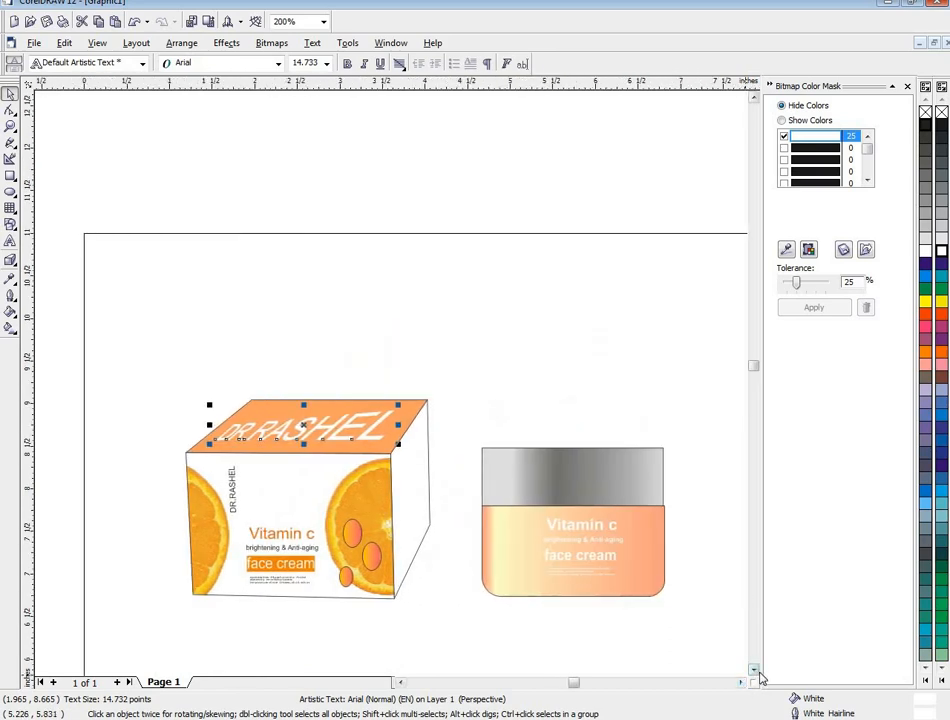
click(755, 670)
click(755, 670)
scroll(643, 574, down, 1)
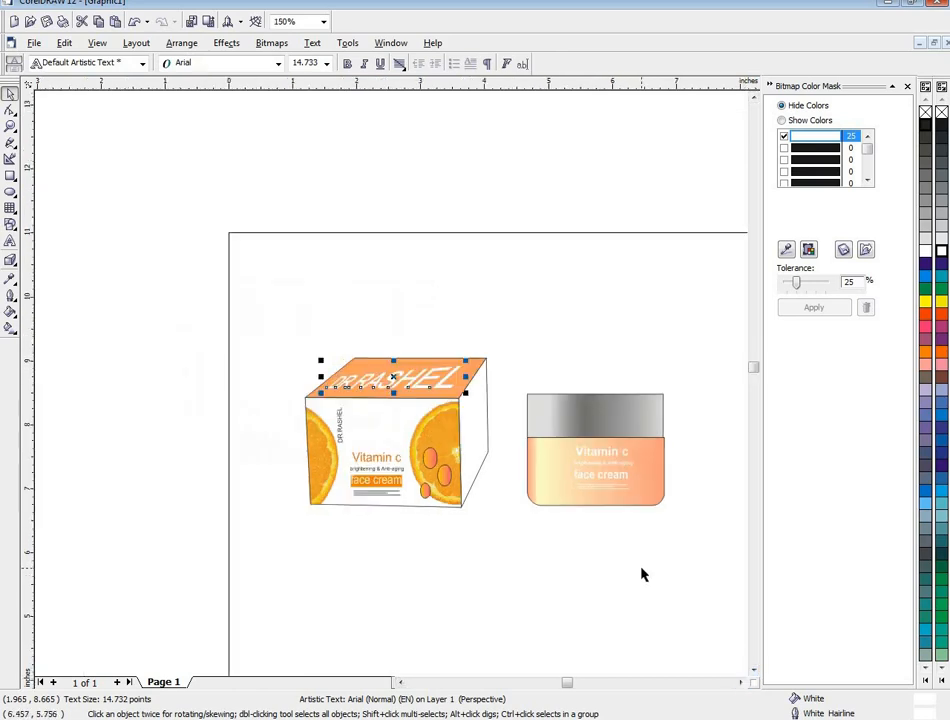
click(742, 681)
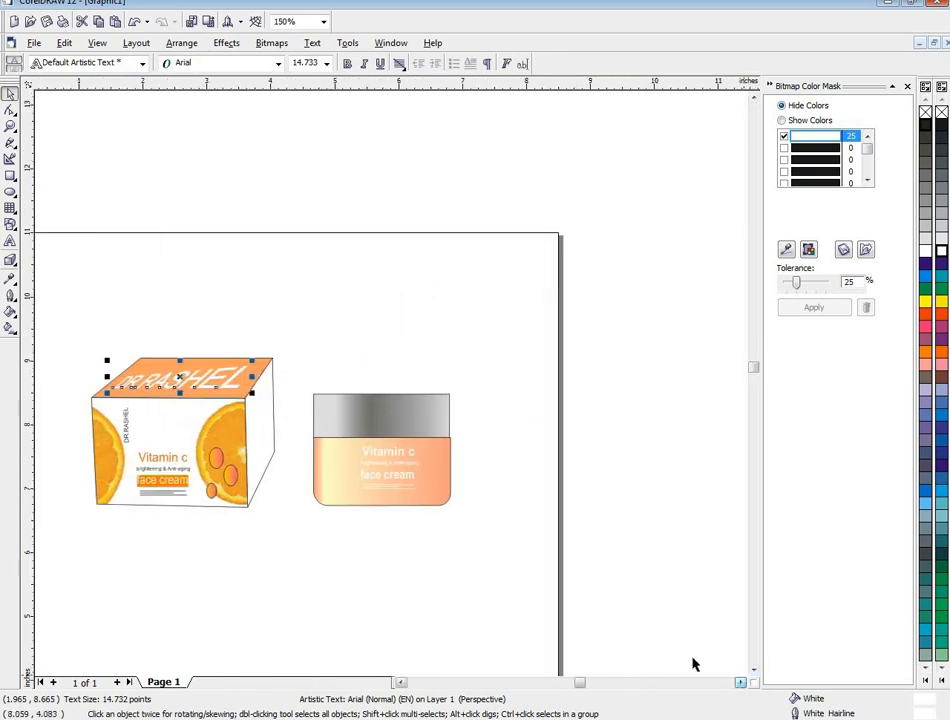
- Select all the box and jar objects and enlarge them together to about 8.23 by 3.42 inches
click(403, 684)
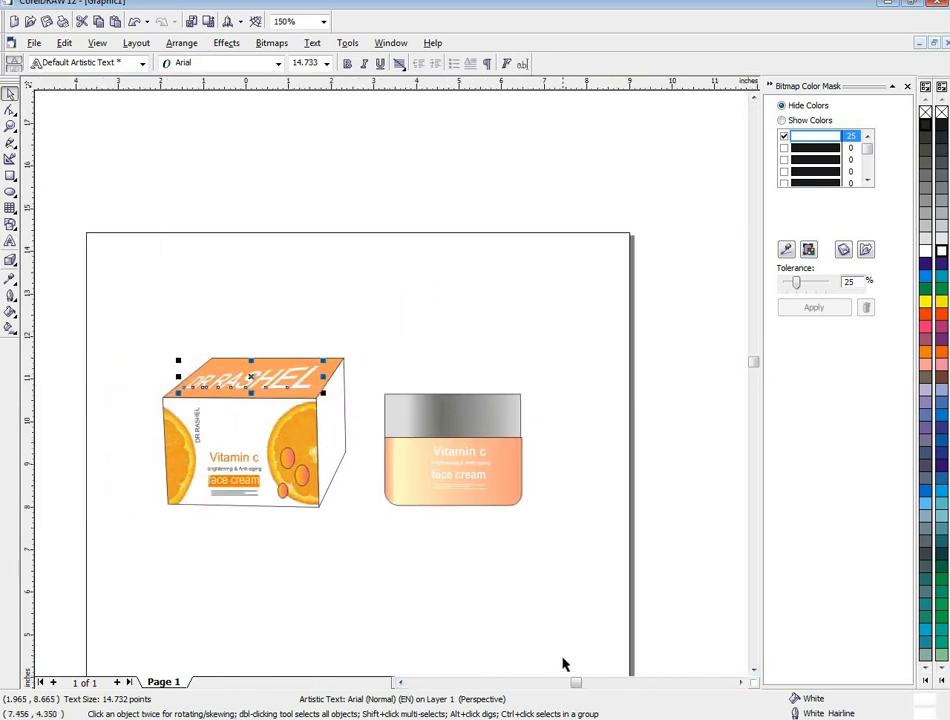
scroll(566, 665, down, 1)
click(754, 673)
click(754, 673)
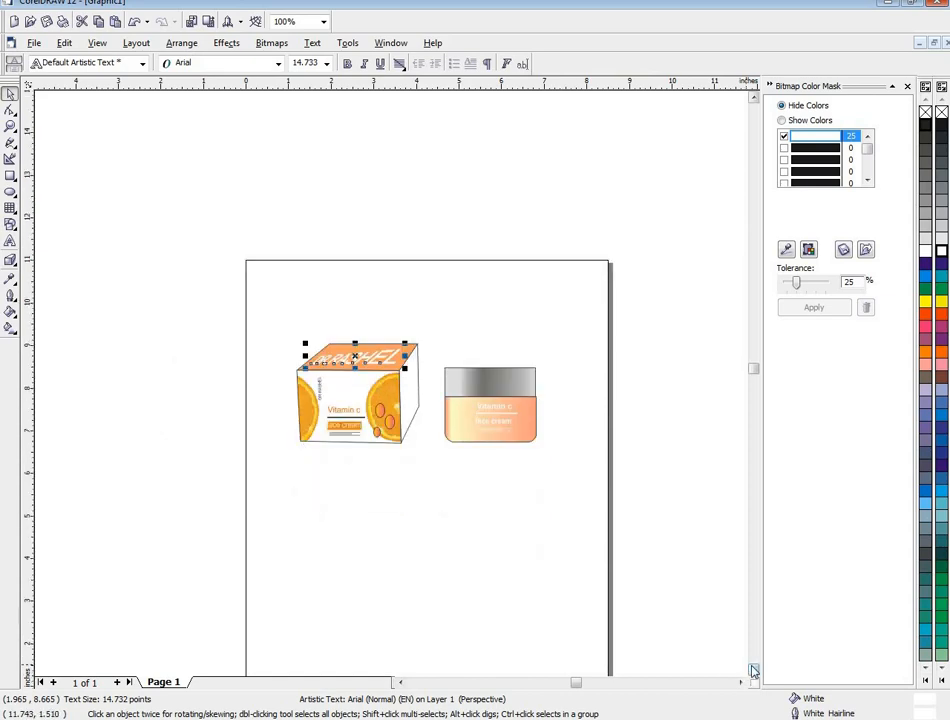
click(754, 673)
drag(159, 191, 600, 479)
- Nudge the selected box and jar down and slightly right within the page, and shrink them to about 7.95 by 3.31 inches
key(Down)
key(Down)
key(Down)
key(Down)
key(Down)
key(Down)
key(Down)
key(Down)
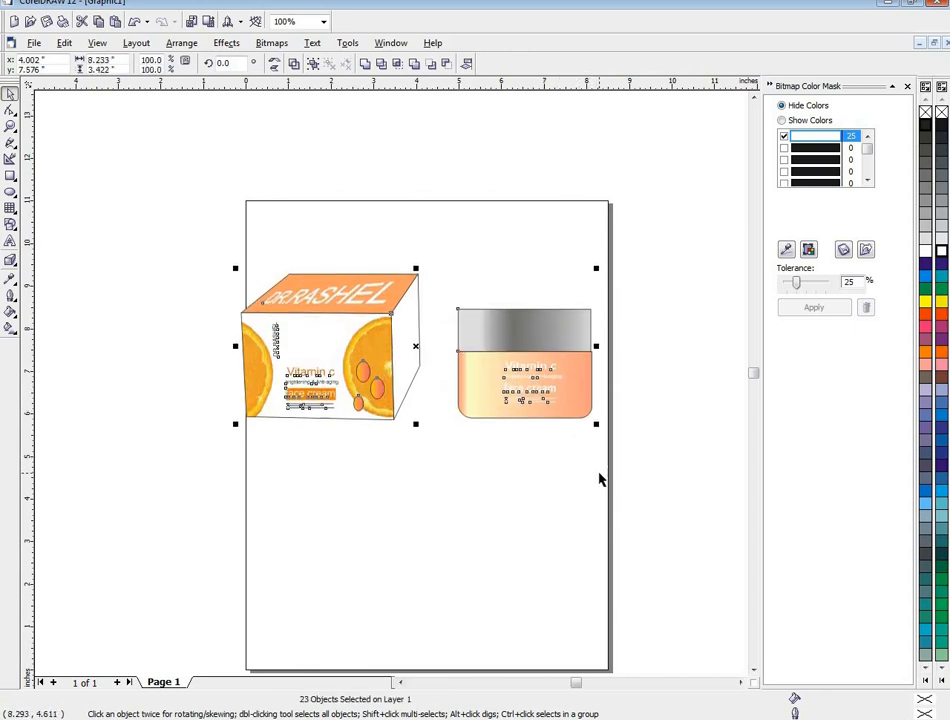
key(Right)
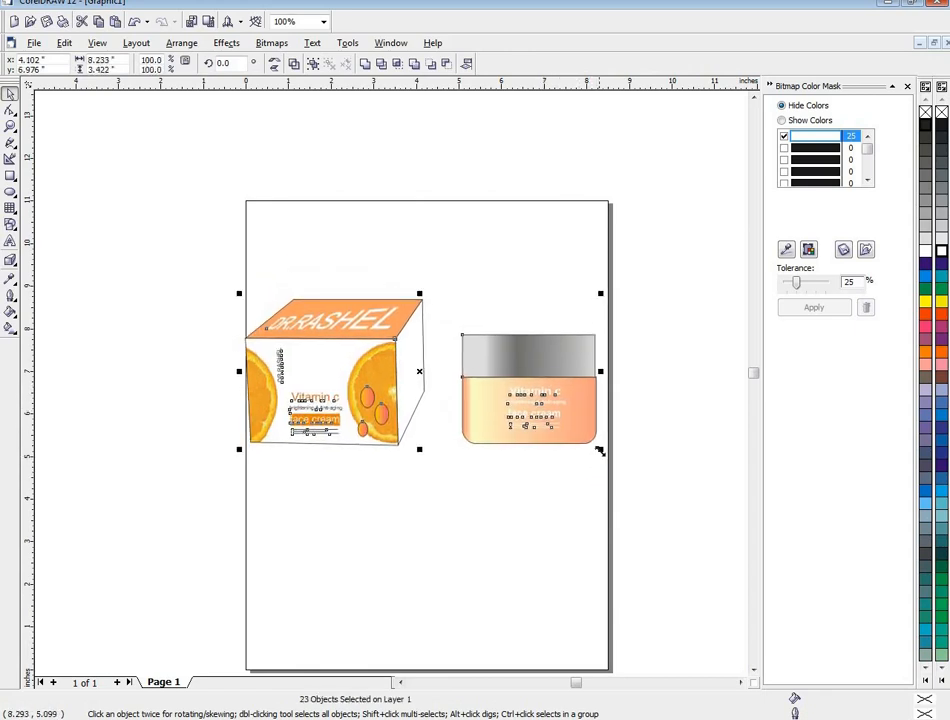
drag(600, 451, 589, 445)
click(541, 496)
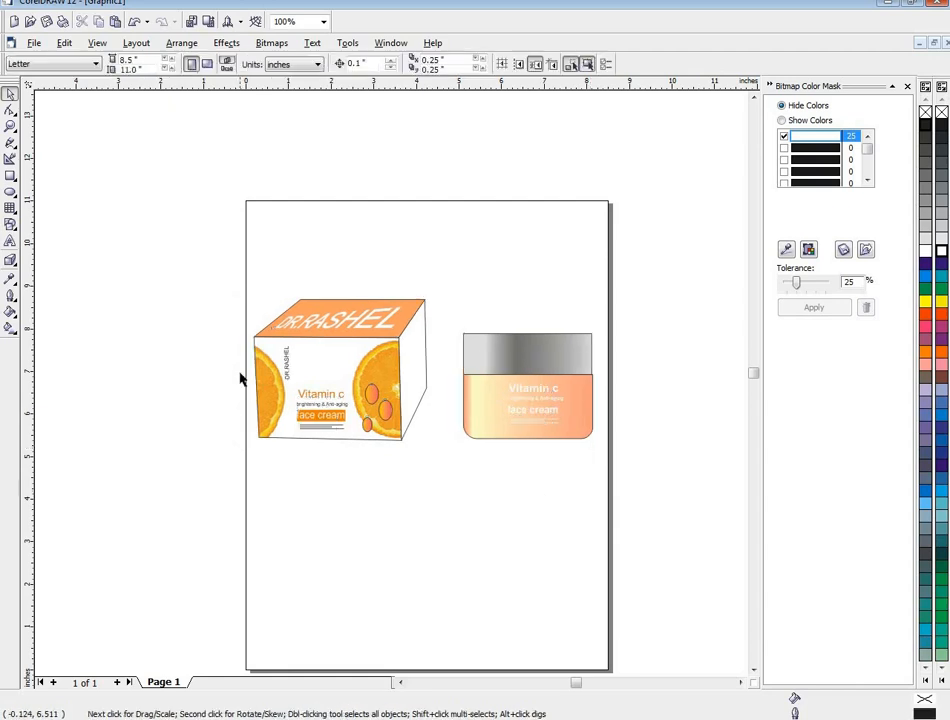
- Group all the box and jar objects into a single group
drag(168, 206, 628, 486)
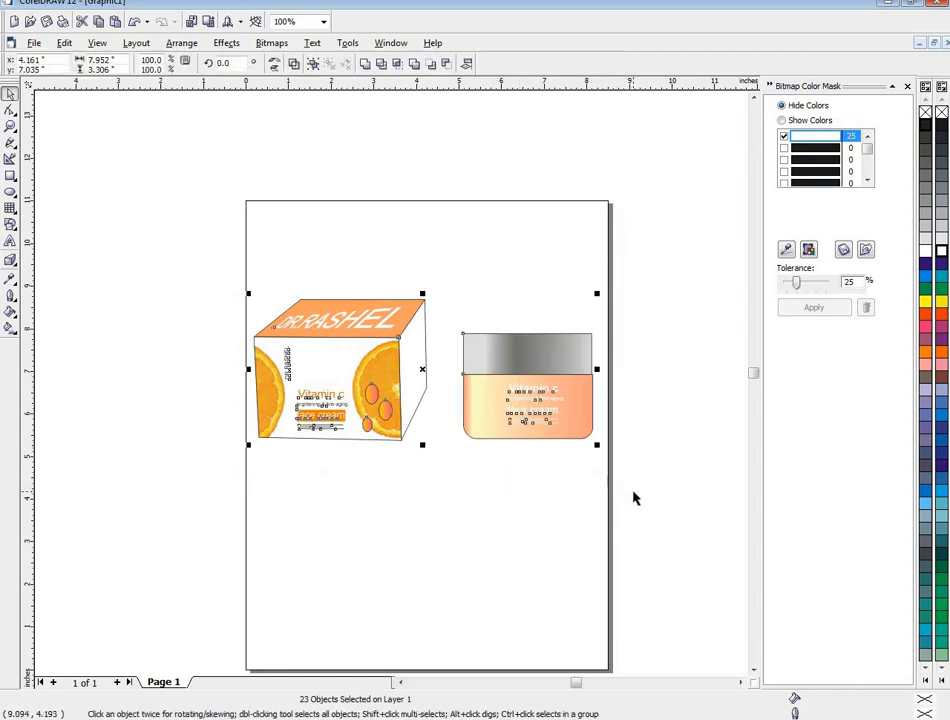
key(ctrl+g)
key(Escape)
drag(222, 240, 592, 532)
click(500, 412)
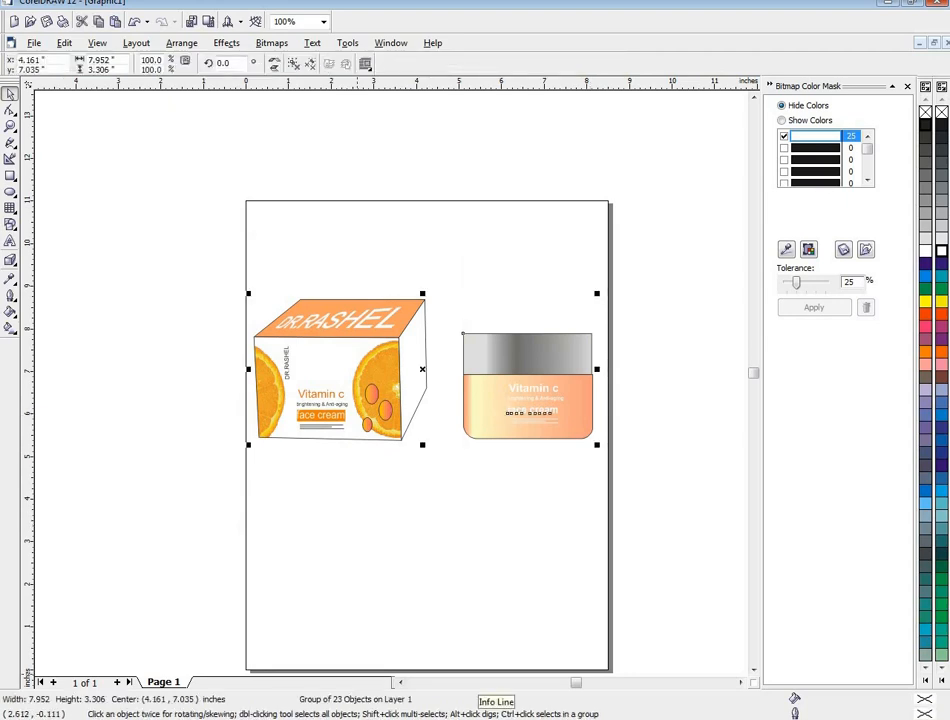
right_click(772, 719)
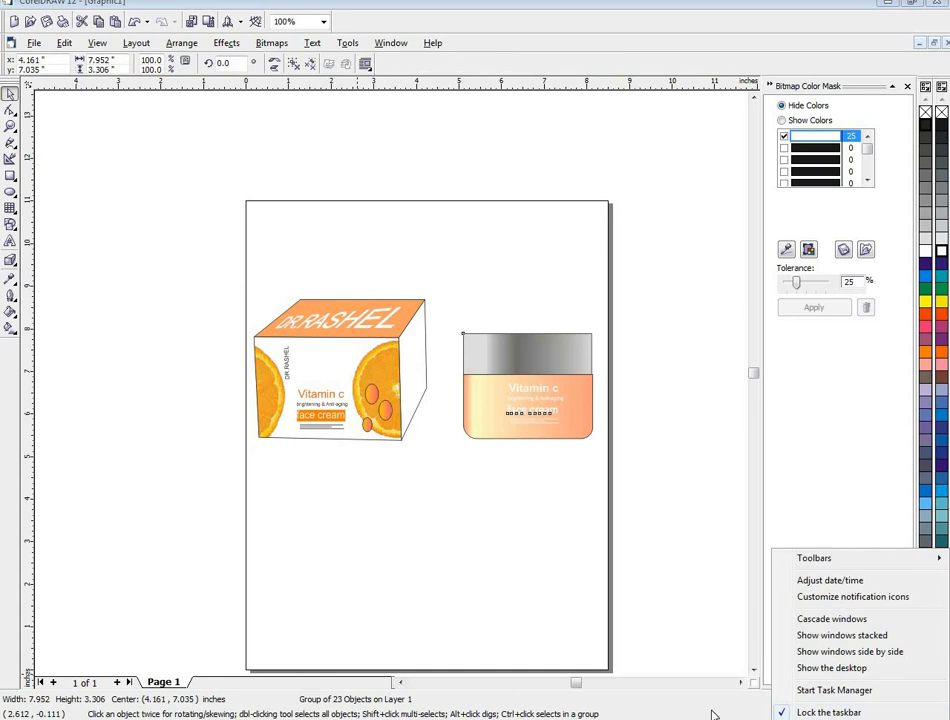
click(713, 714)
click(836, 716)
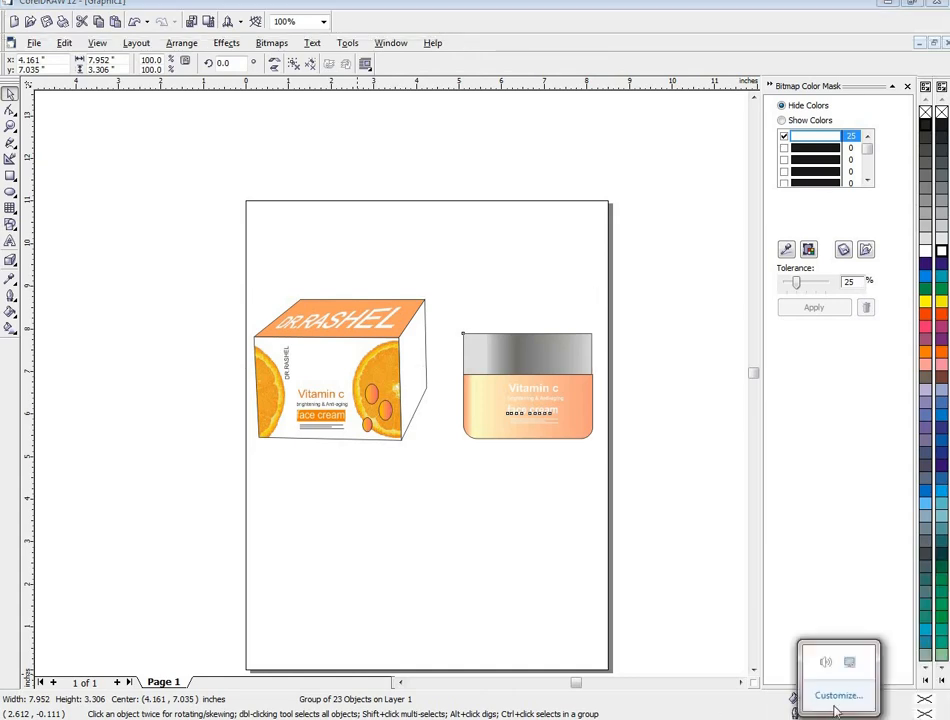